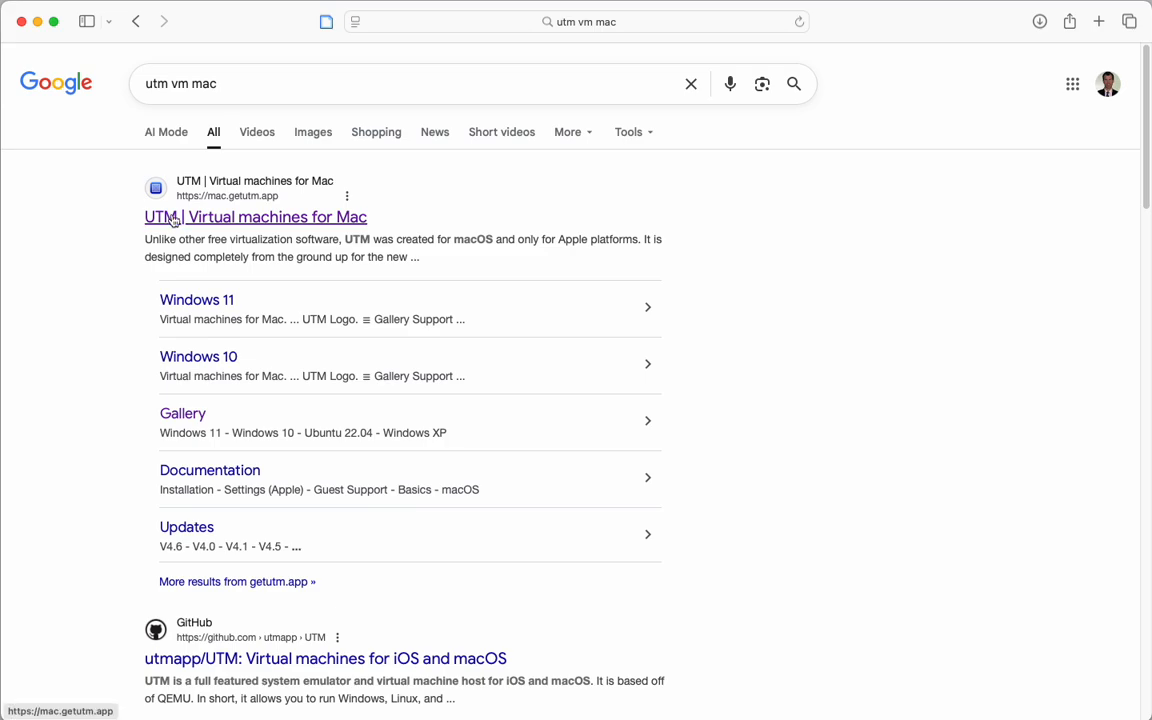
Open the UTM website from the search results and download the UTM installer.
{"action": "left_click", "coordinate": [169, 218]}
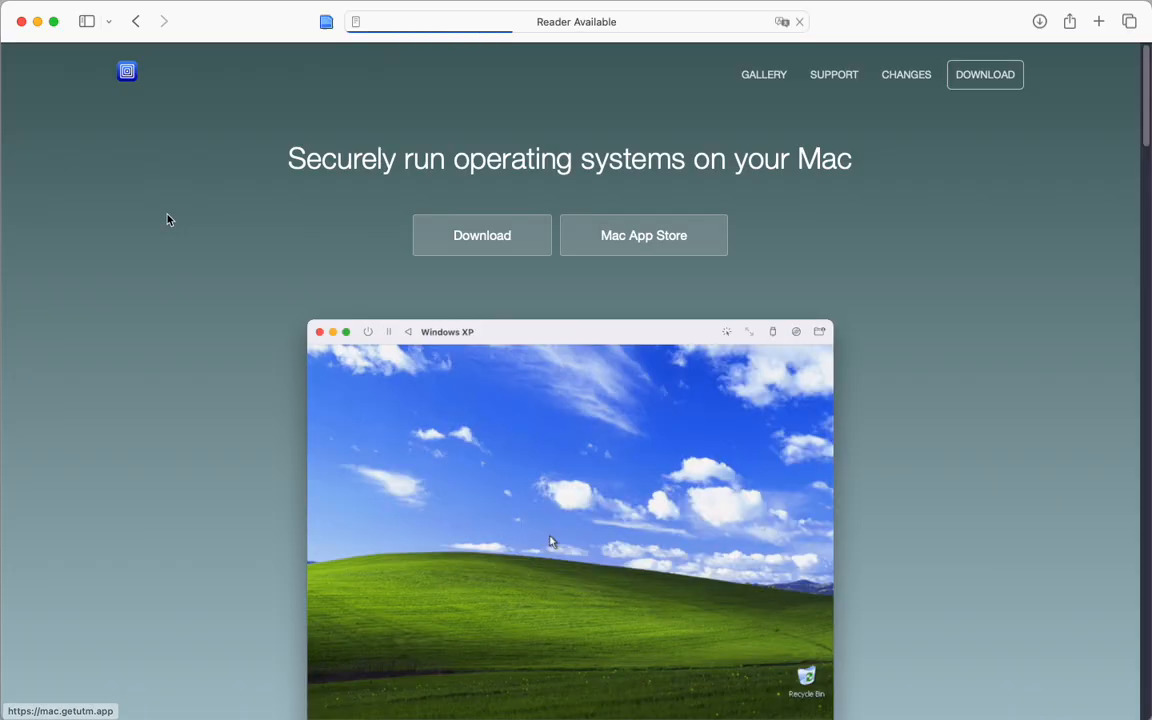
{"action": "left_click", "coordinate": [472, 238]}
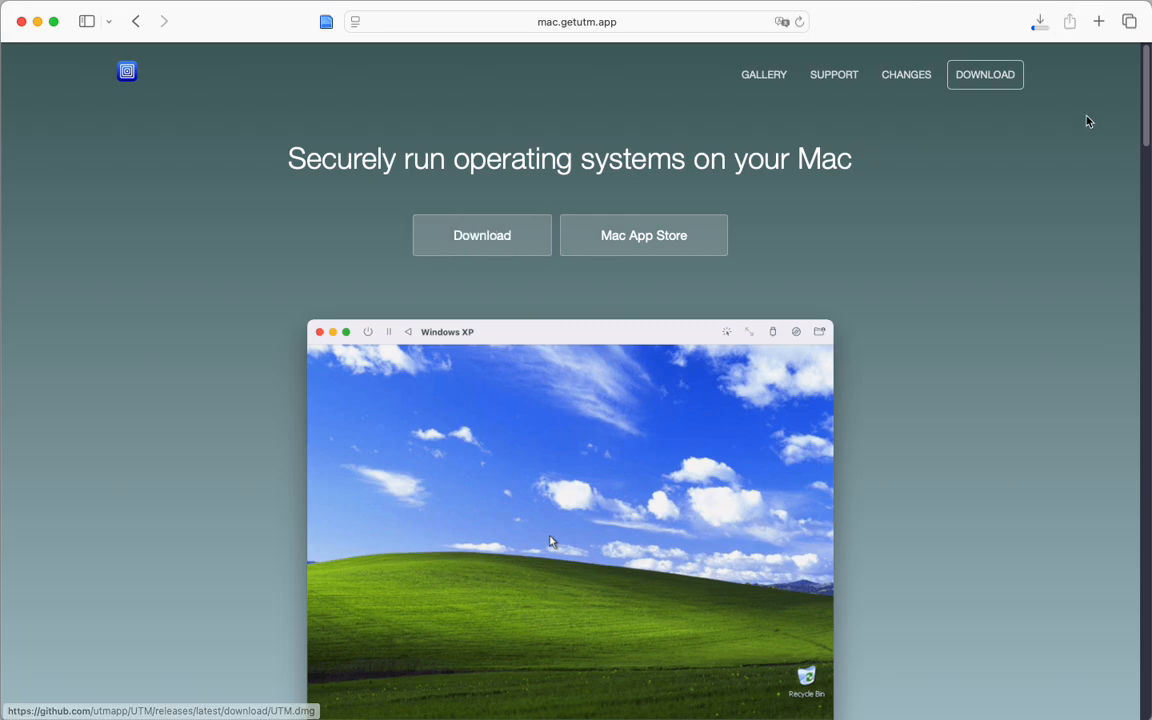
{"action": "left_click", "coordinate": [1040, 24]}
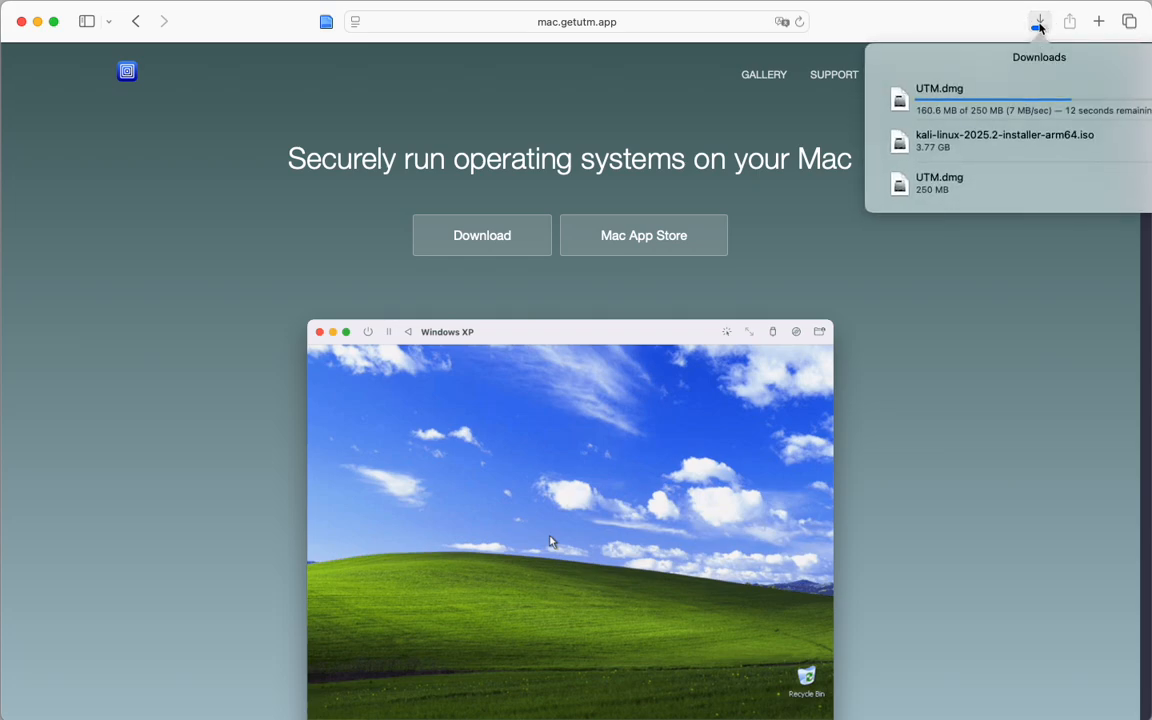
{"action": "left_click", "coordinate": [1040, 24]}
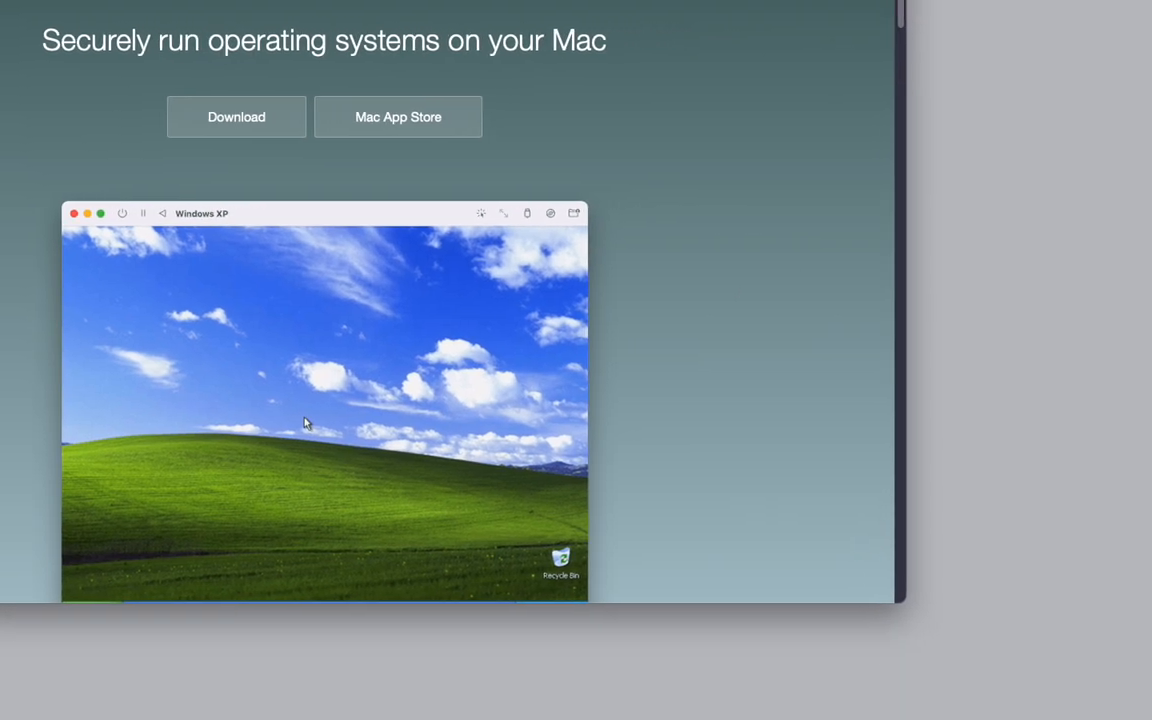
Open the UTM.dmg disk image and copy UTM into the Applications folder.
{"action": "left_click_drag", "start_coordinate": [972, 715], "coordinate": [993, 587]}
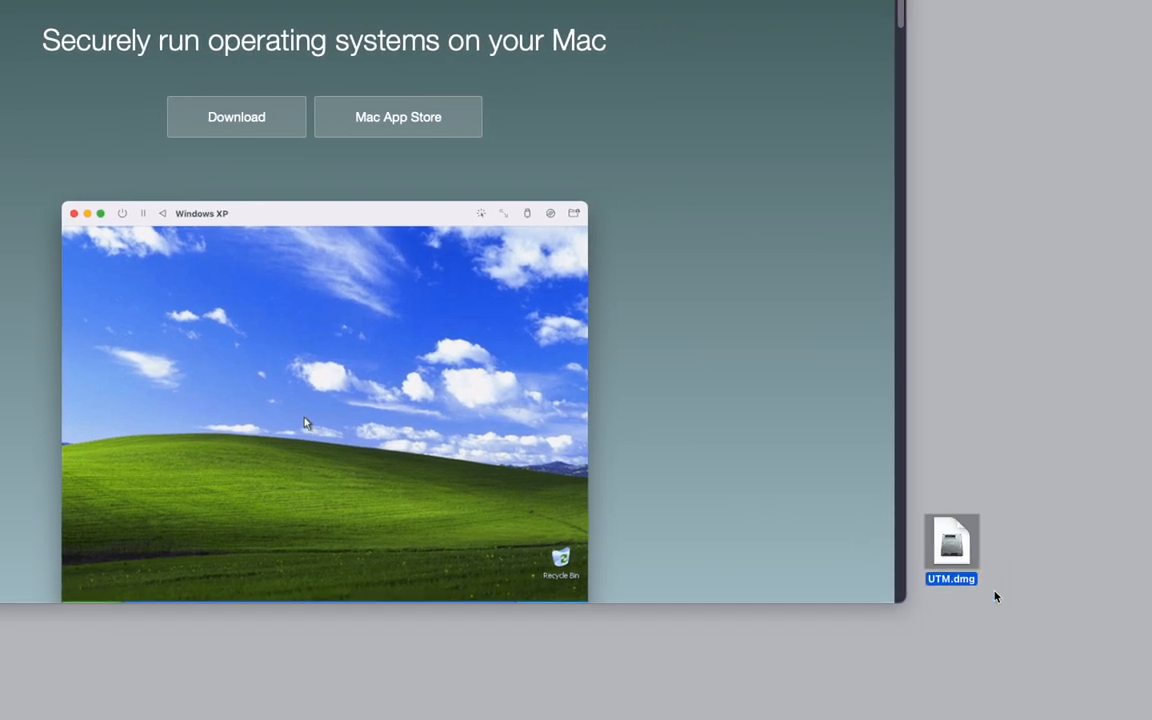
{"action": "double_click", "coordinate": [952, 546]}
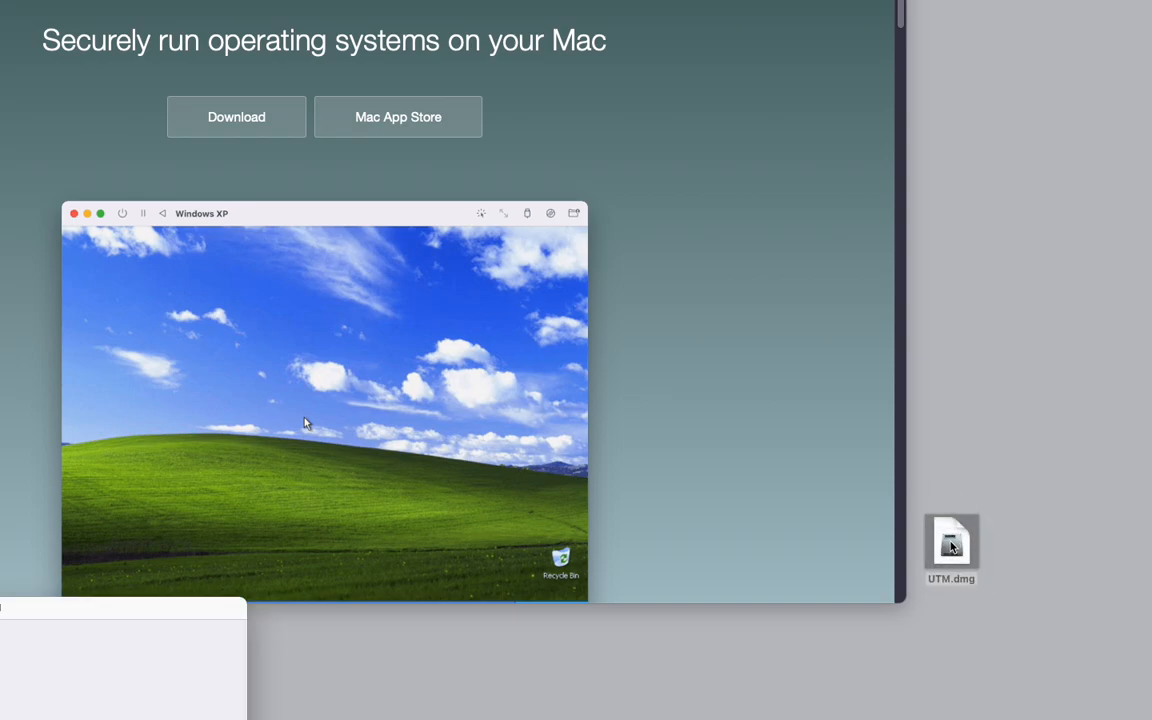
{"action": "left_click_drag", "start_coordinate": [27, 611], "coordinate": [789, 265]}
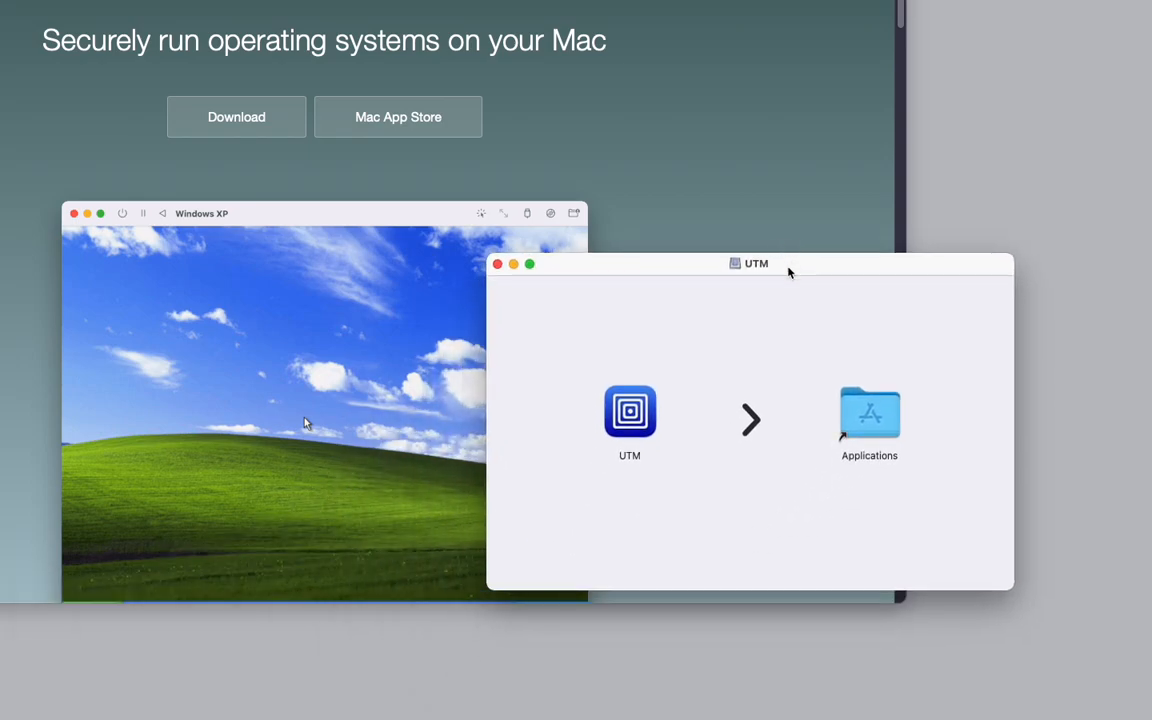
{"action": "left_click_drag", "start_coordinate": [628, 412], "coordinate": [878, 416]}
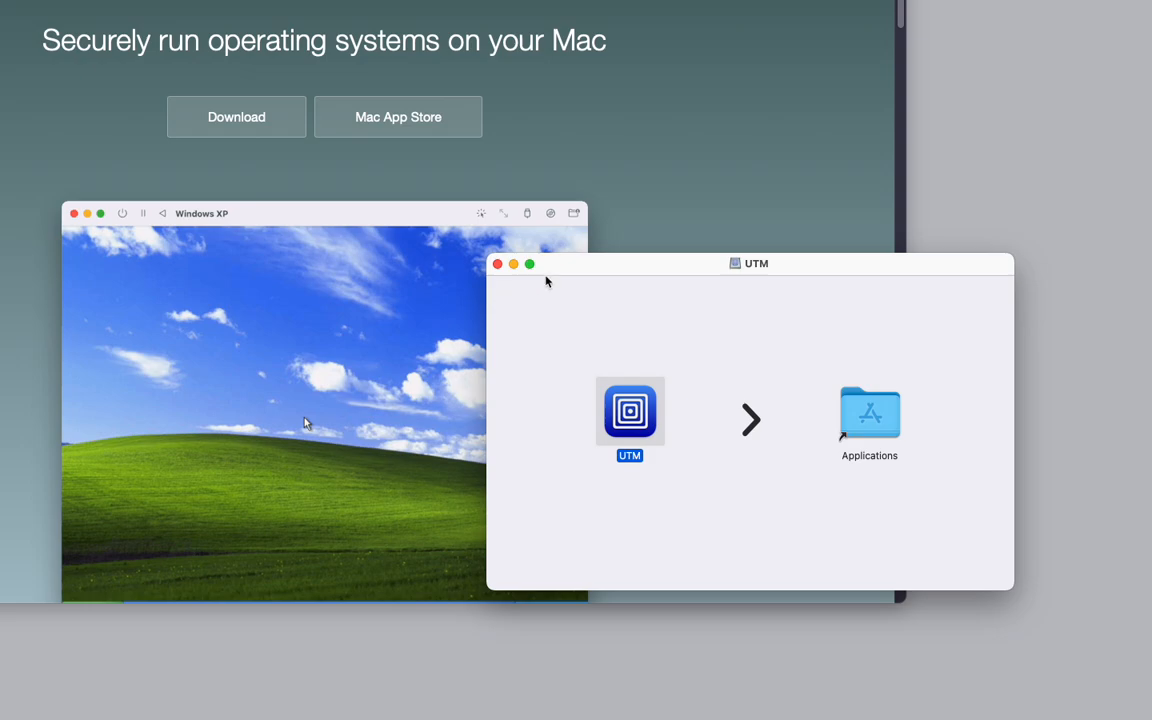
{"action": "left_click", "coordinate": [498, 264]}
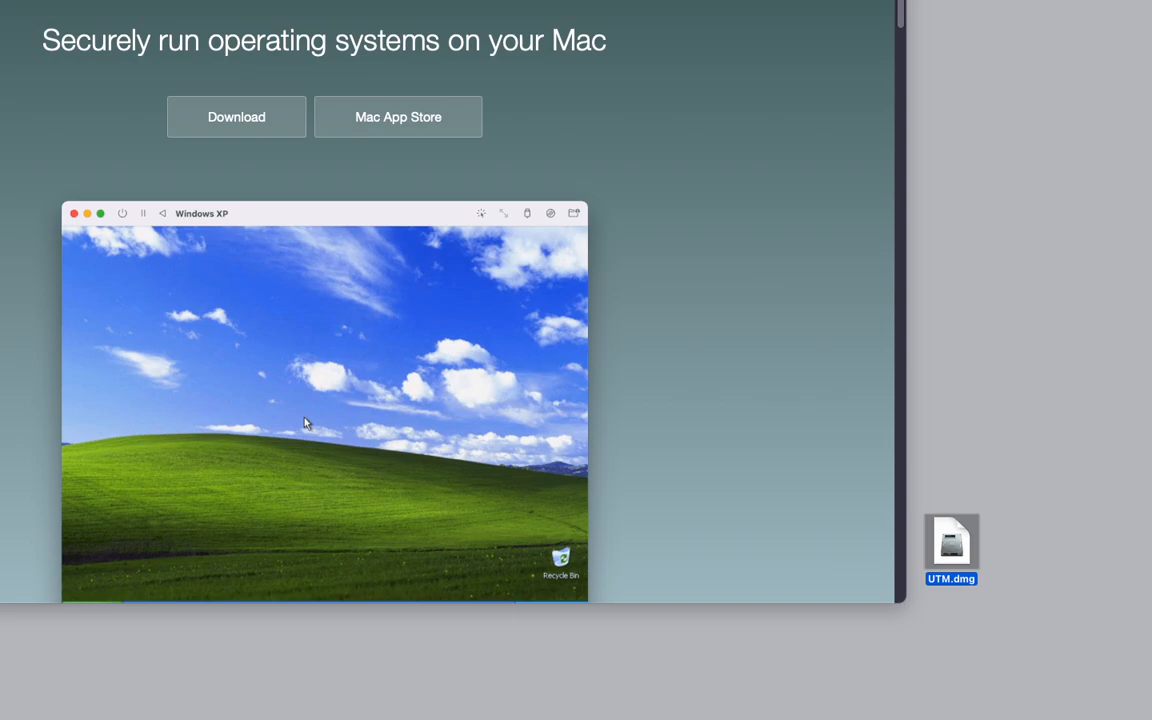
Launch UTM from the Applications folder and confirm opening the downloaded app.
{"action": "left_click_drag", "start_coordinate": [442, 674], "coordinate": [612, 98]}
{"action": "scroll", "coordinate": [640, 243], "scroll_direction": "down", "scroll_amount": 1}
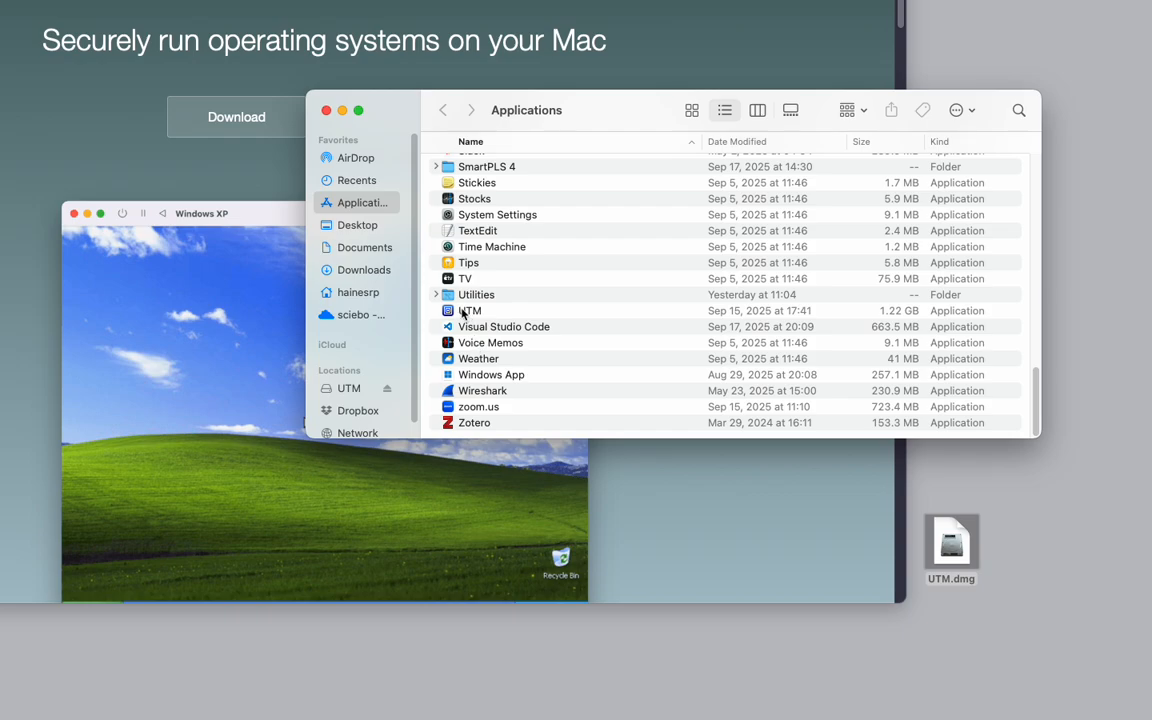
{"action": "left_click_drag", "start_coordinate": [538, 97], "coordinate": [10, 689]}
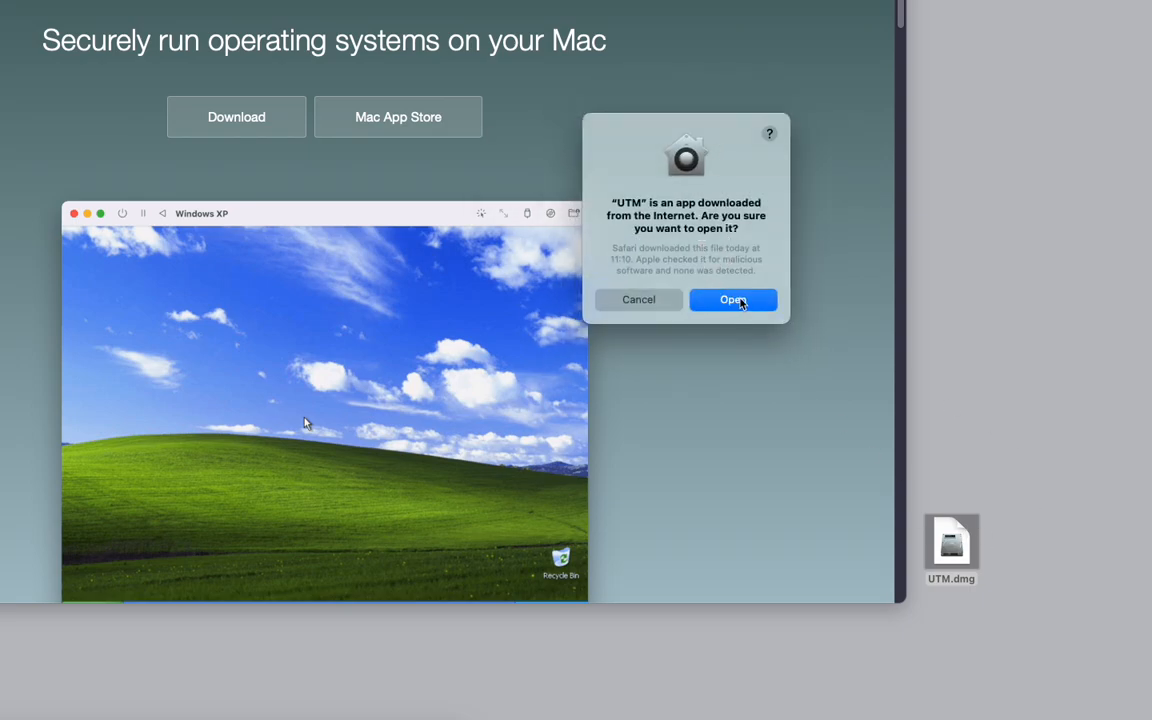
{"action": "left_click", "coordinate": [740, 302]}
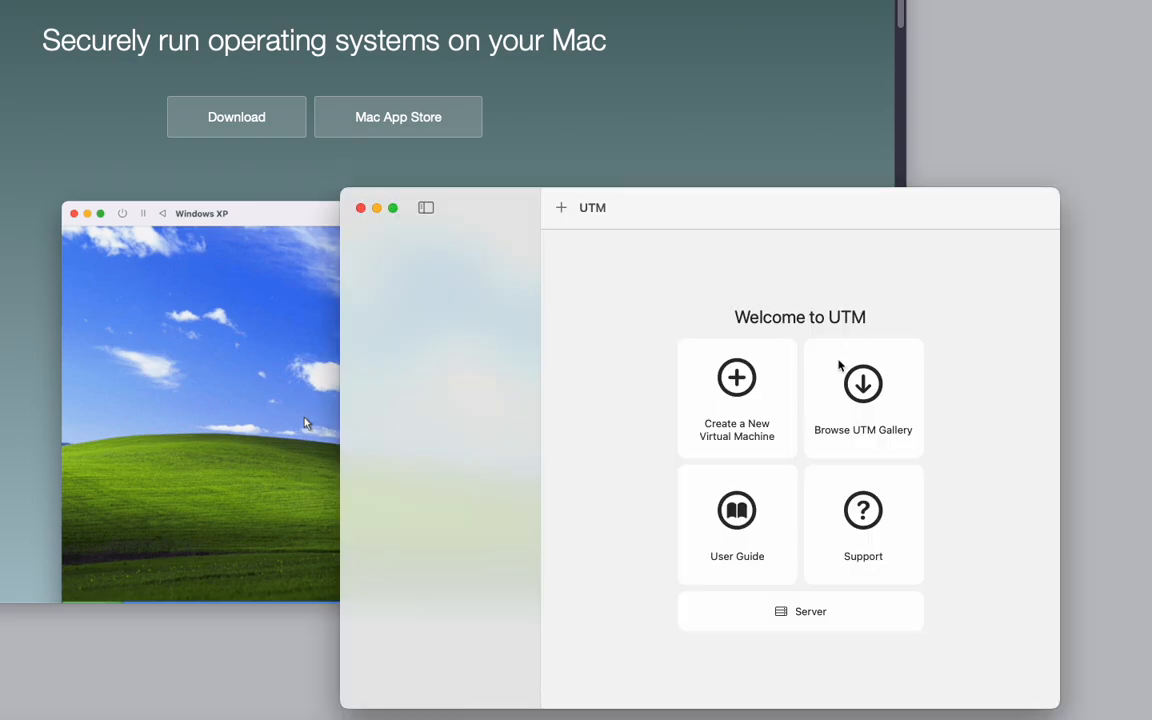
{"action": "left_click_drag", "start_coordinate": [808, 206], "coordinate": [658, 55]}
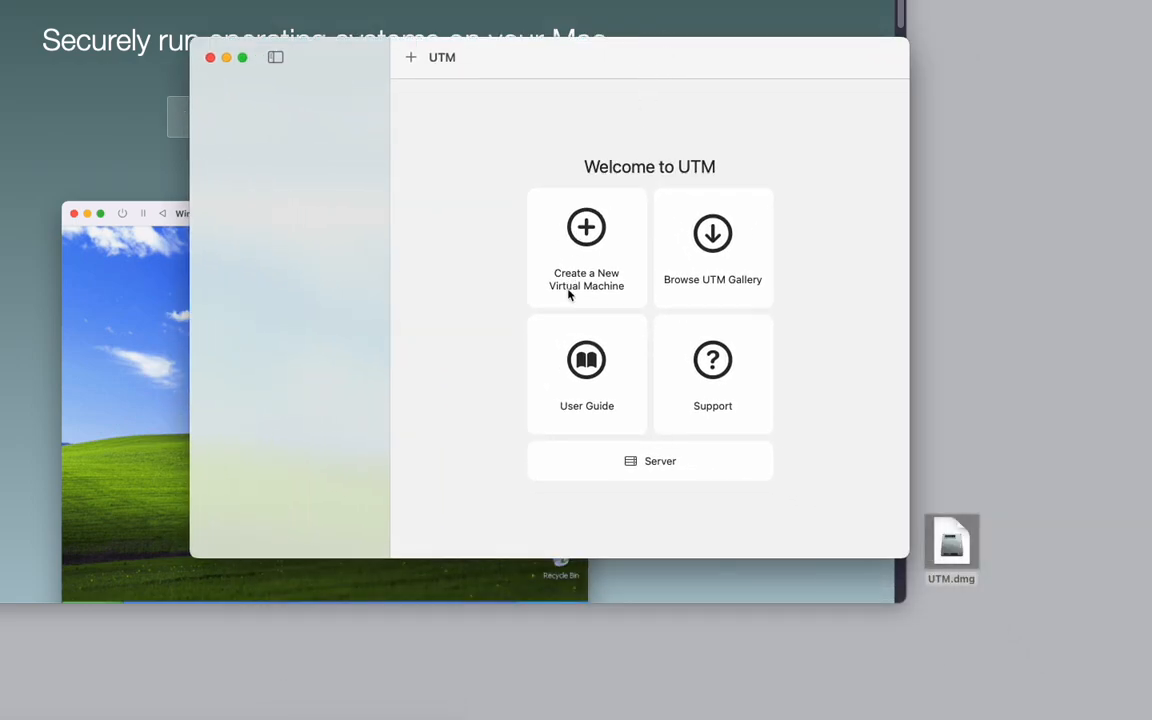
Search Google for kali arm64 download.
{"action": "left_click", "coordinate": [953, 544]}
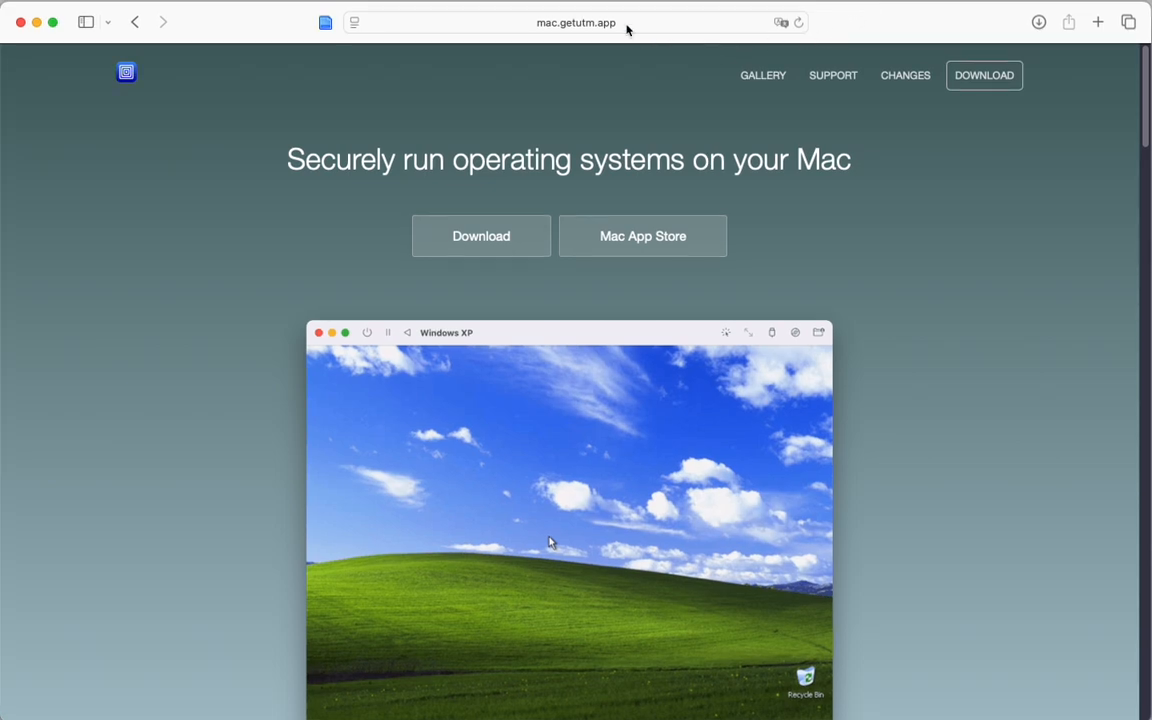
{"action": "left_click", "coordinate": [626, 29]}
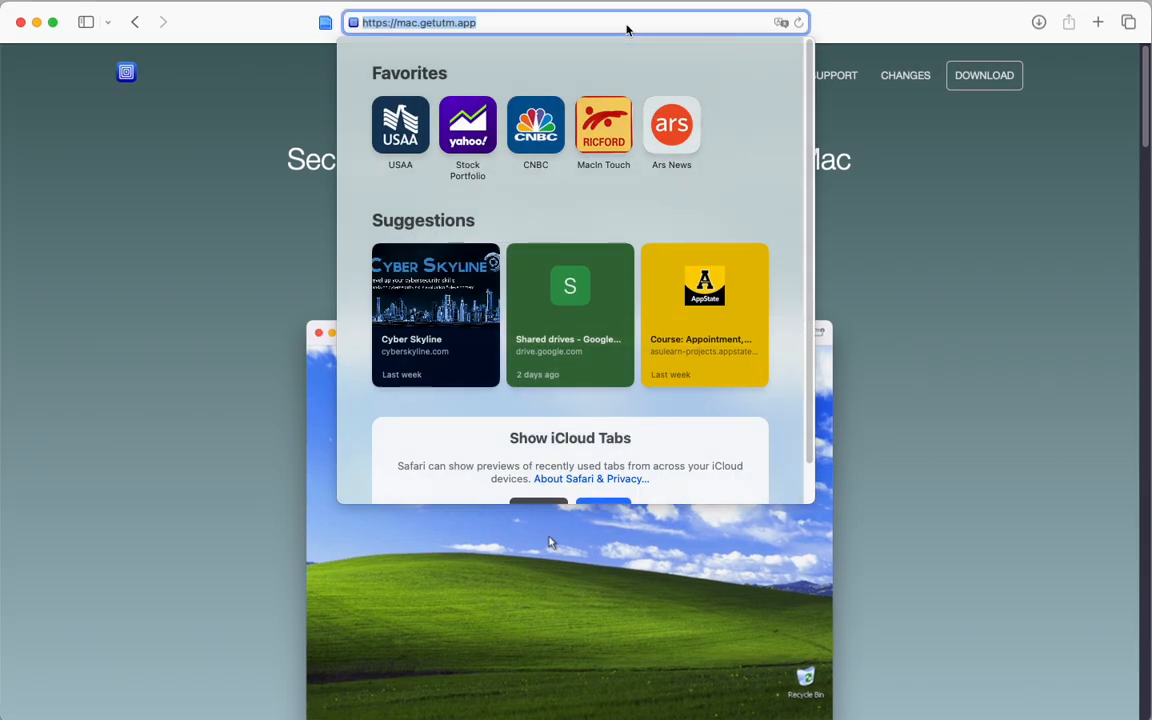
{"action": "type", "text": "kali "}
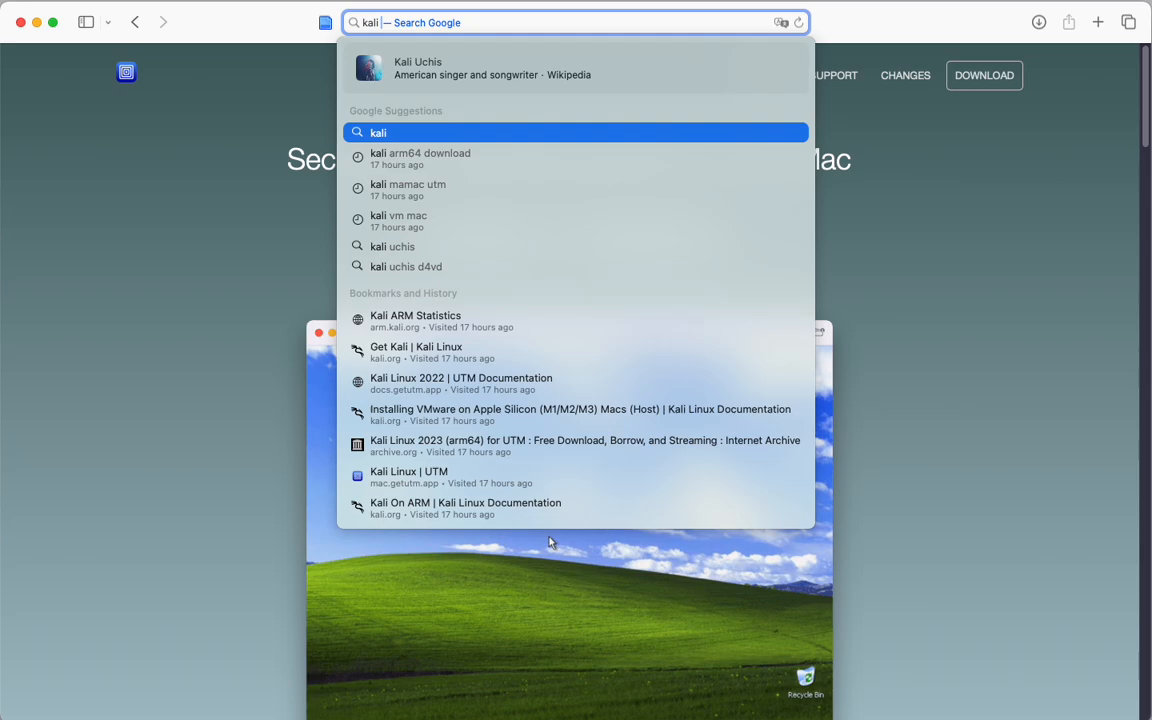
{"action": "type", "text": "arm"}
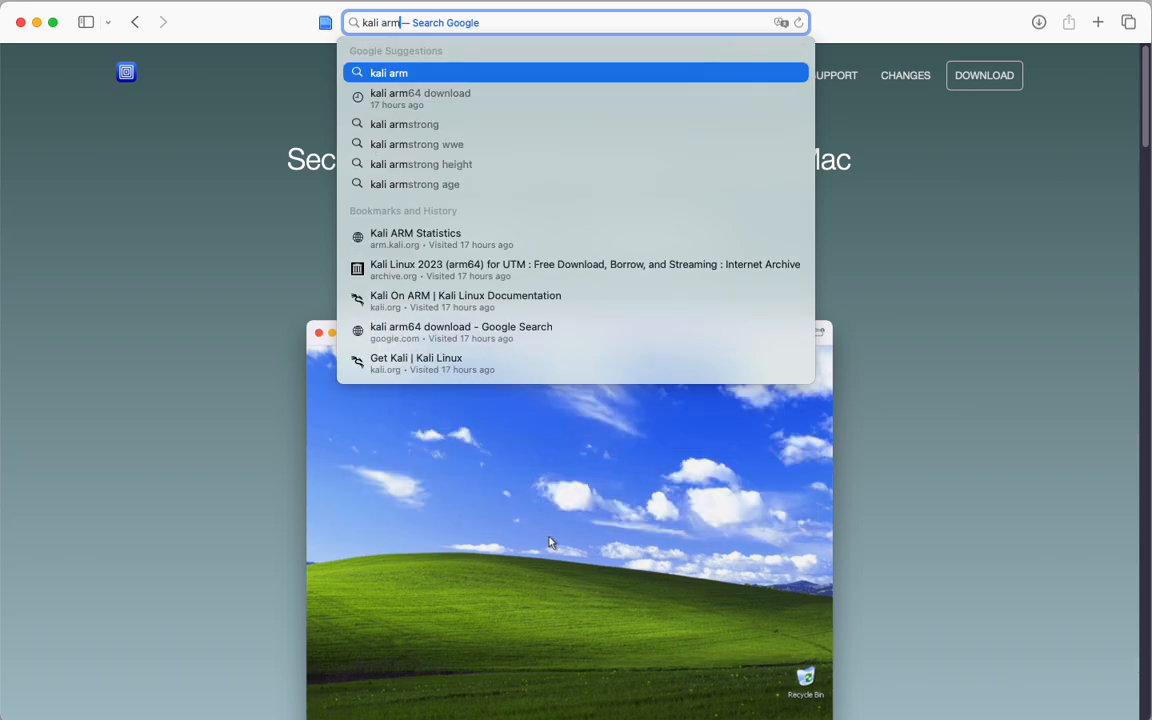
{"action": "key", "text": "Down"}
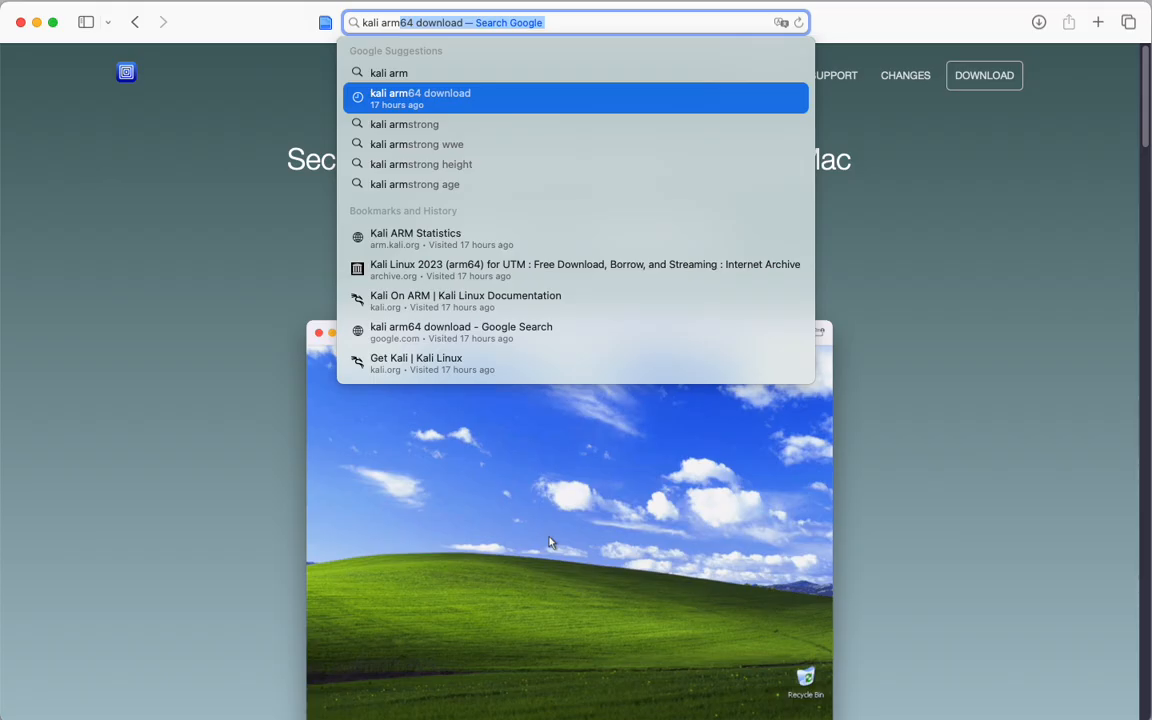
{"action": "key", "text": "Return"}
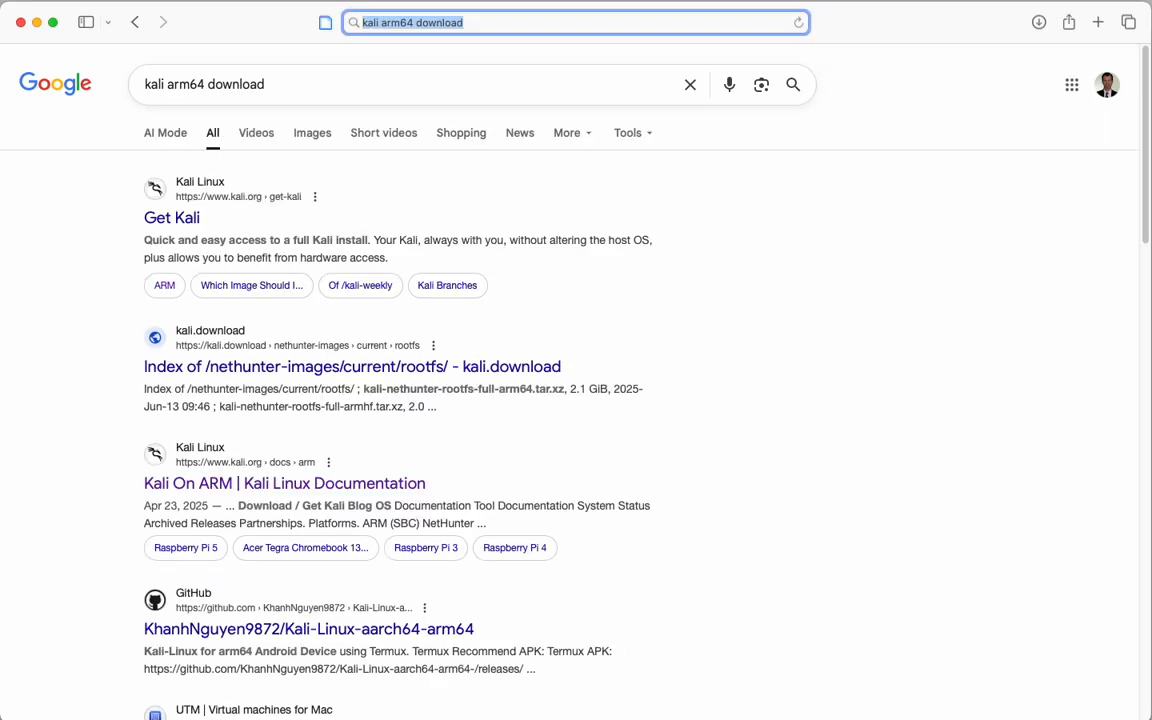
Open the Get Kali page, choose Installer Images and switch to the Apple Silicon (ARM64) builds.
{"action": "left_click", "coordinate": [178, 219]}
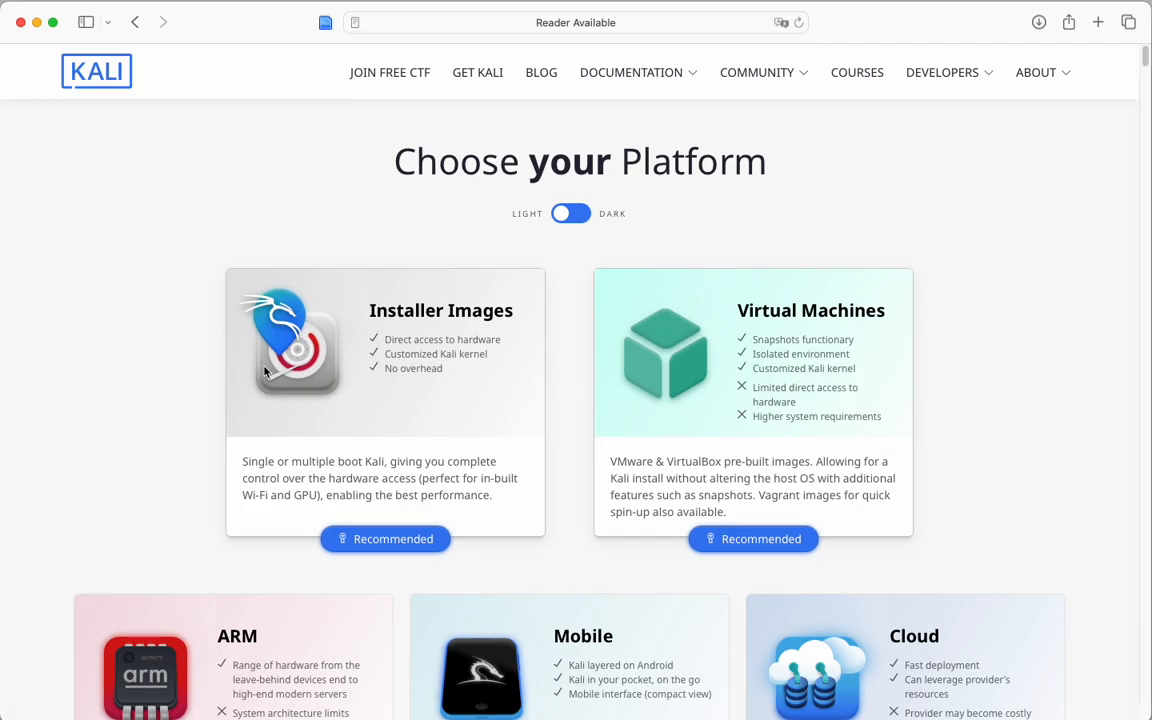
{"action": "left_click", "coordinate": [346, 406]}
{"action": "scroll", "coordinate": [308, 388], "scroll_direction": "down", "scroll_amount": 4}
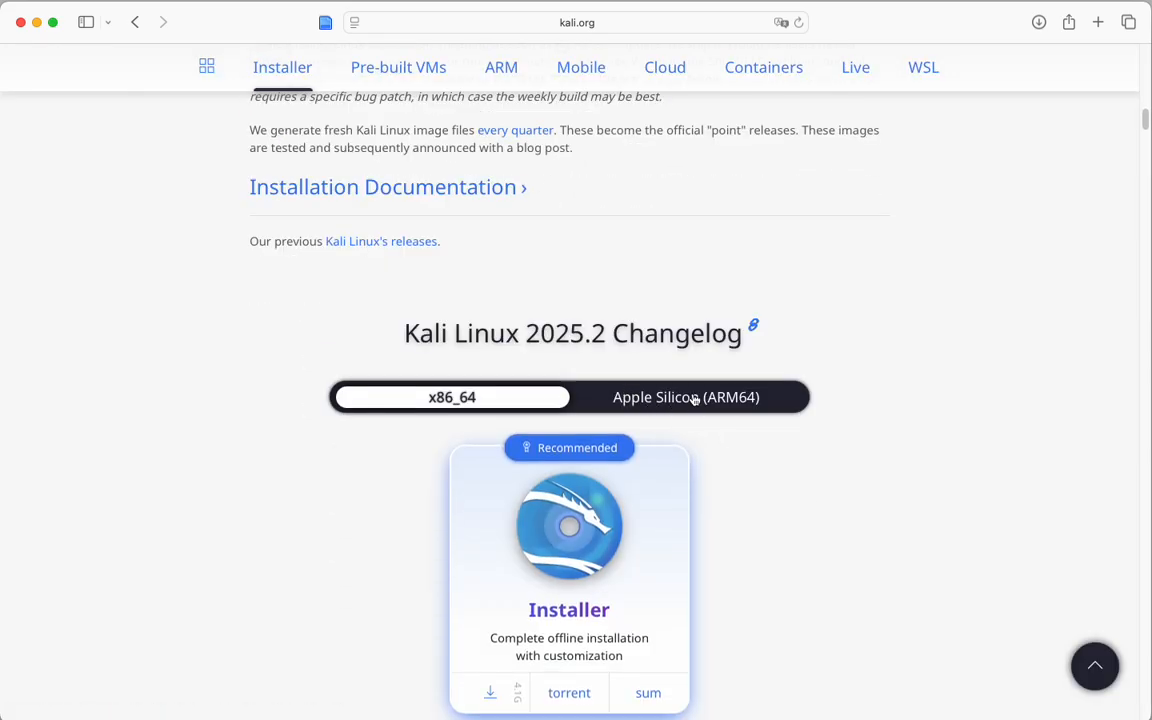
{"action": "left_click", "coordinate": [674, 398]}
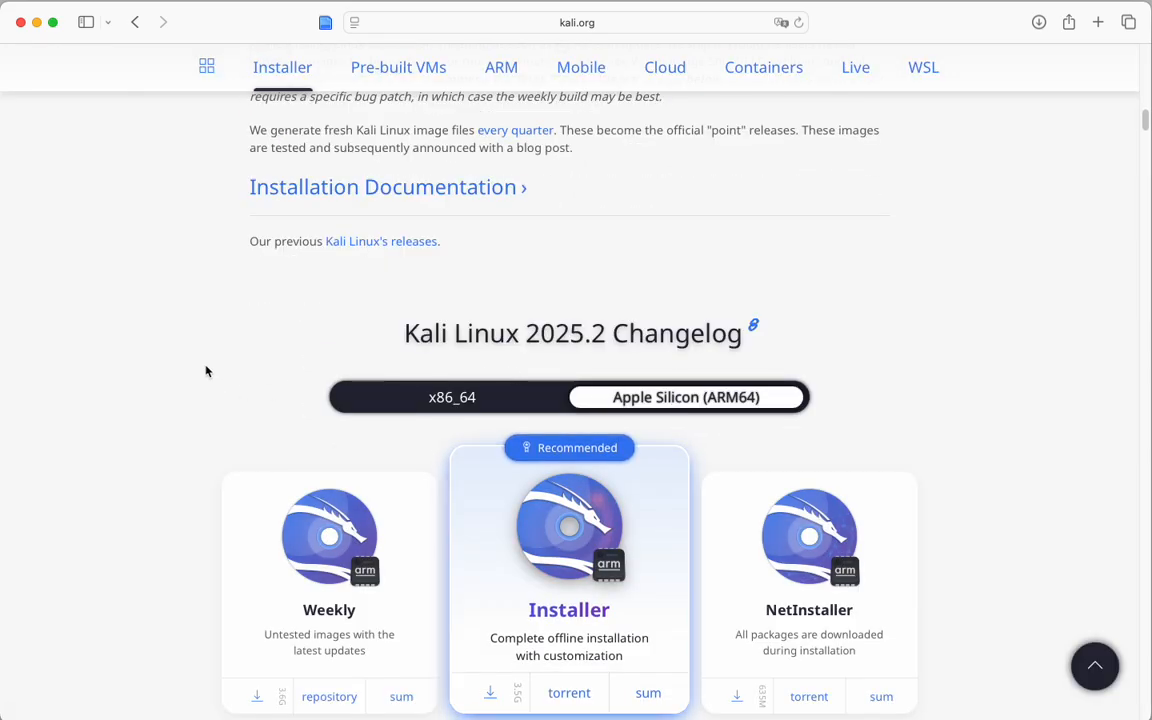
Download the recommended ARM64 Installer image, allowing downloads from kali.org.
{"action": "scroll", "coordinate": [195, 309], "scroll_direction": "down", "scroll_amount": 2}
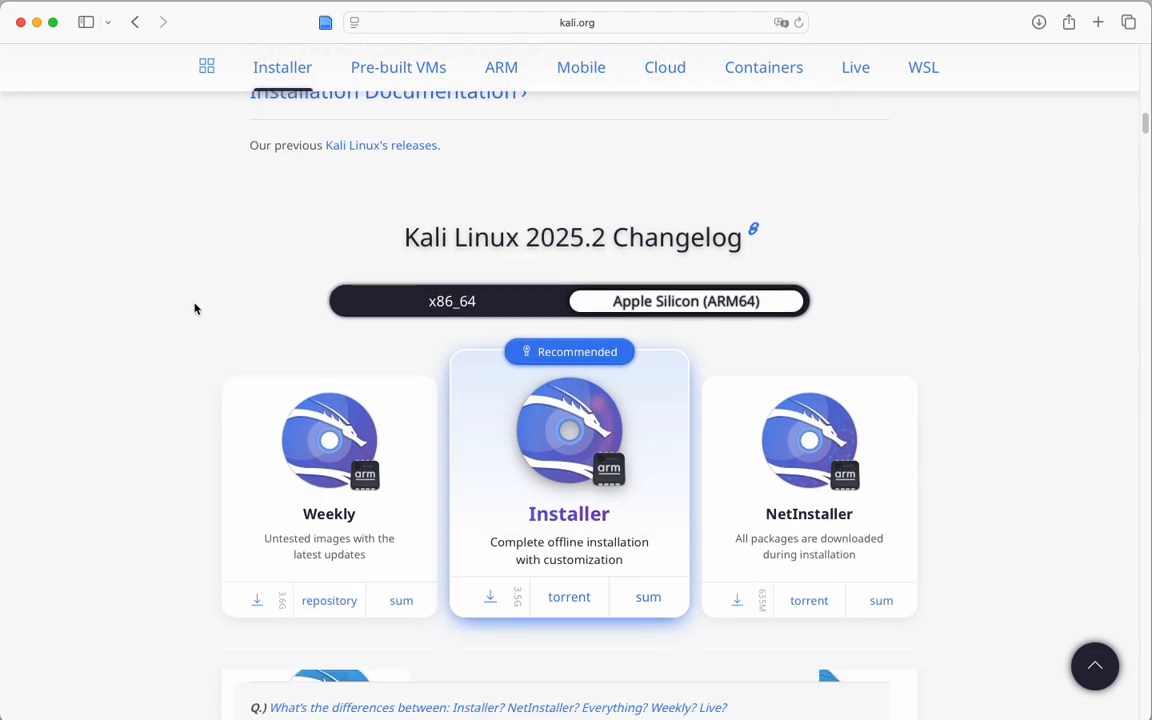
{"action": "left_click", "coordinate": [491, 597]}
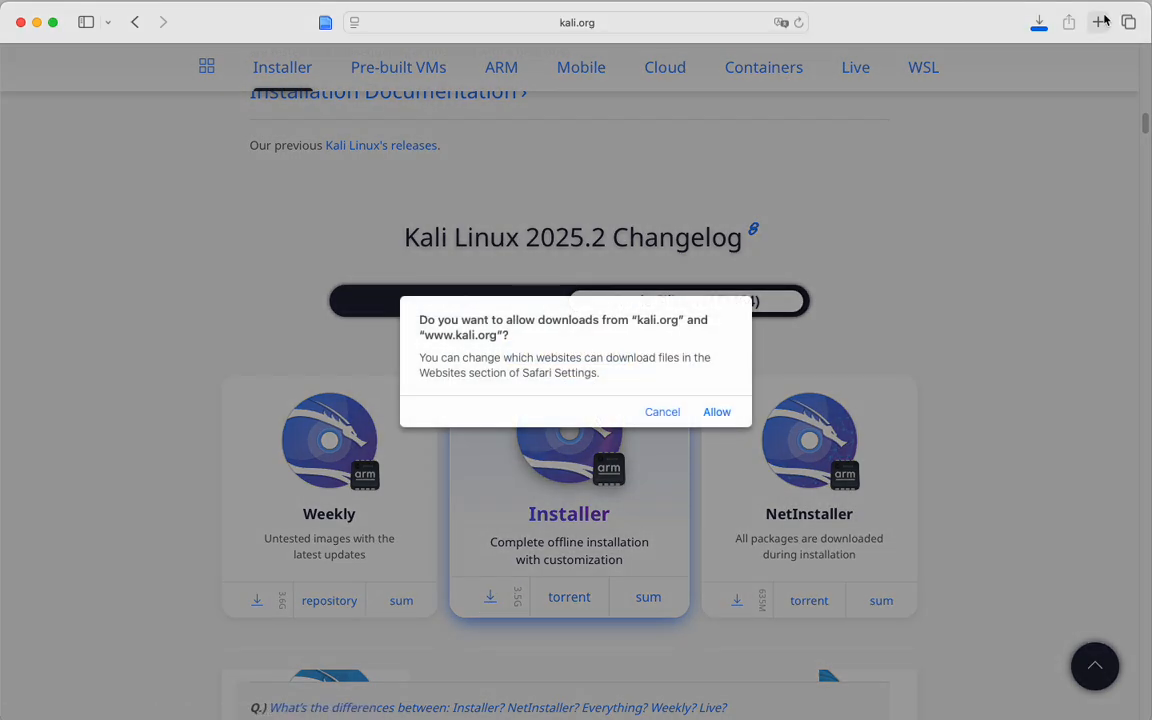
{"action": "left_click", "coordinate": [717, 411]}
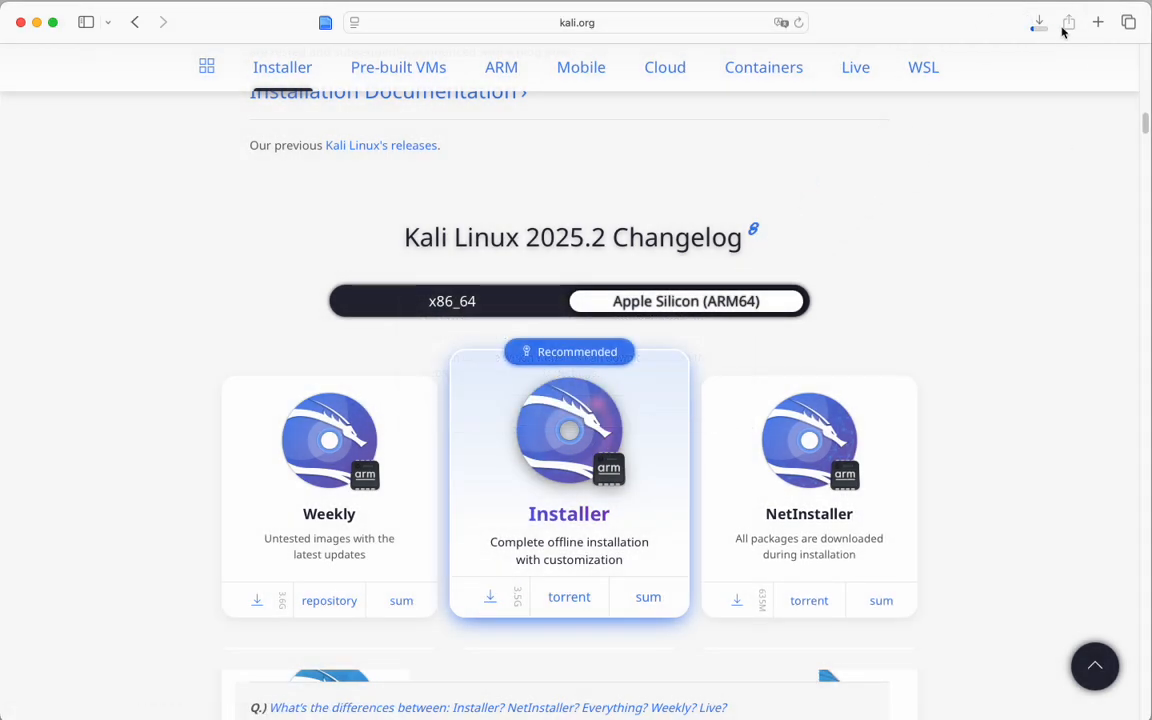
Stop the in-progress Kali installer download.
{"action": "left_click", "coordinate": [1038, 22]}
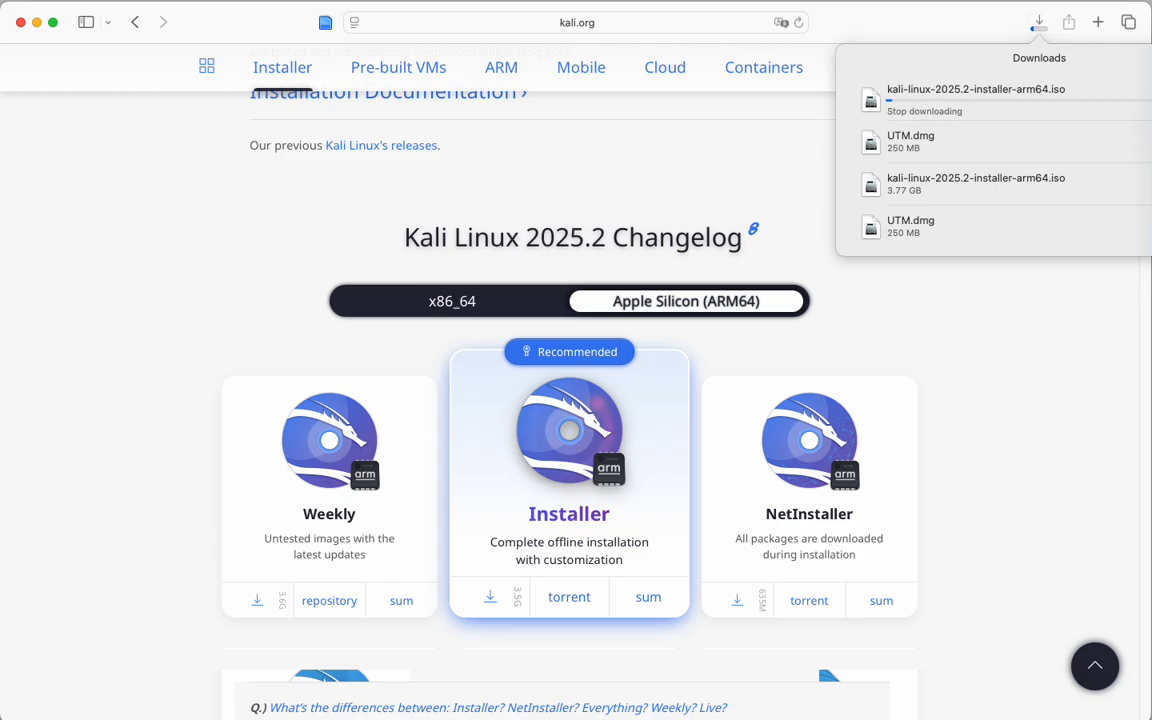
{"action": "left_click", "coordinate": [1146, 97]}
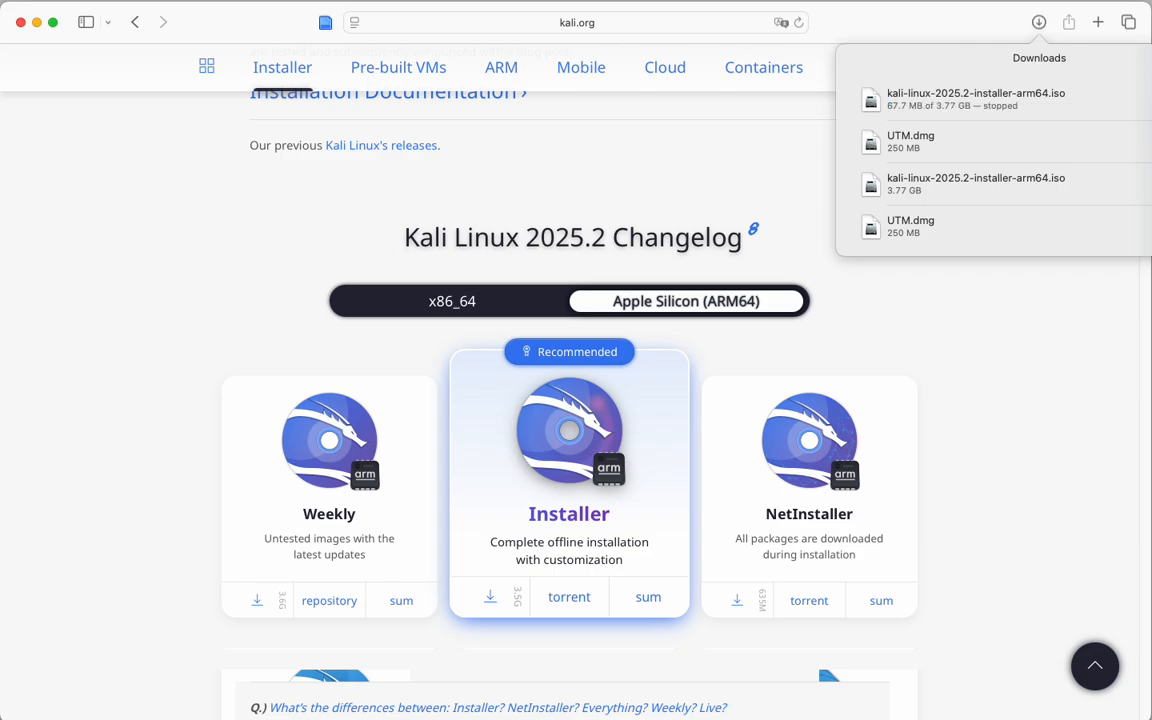
Locate the previously downloaded Kali ARM64 installer ISO on the desktop.
{"action": "left_click", "coordinate": [990, 26]}
{"action": "left_click_drag", "start_coordinate": [980, 14], "coordinate": [471, 244]}
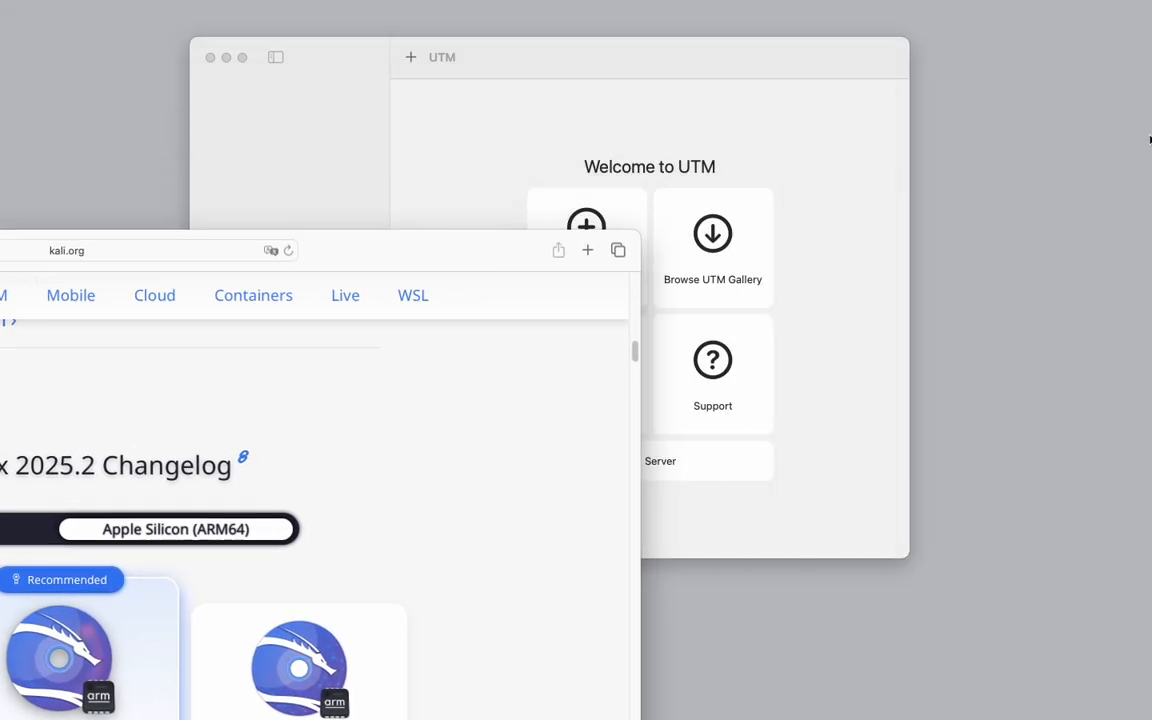
{"action": "left_click_drag", "start_coordinate": [1151, 160], "coordinate": [1053, 161]}
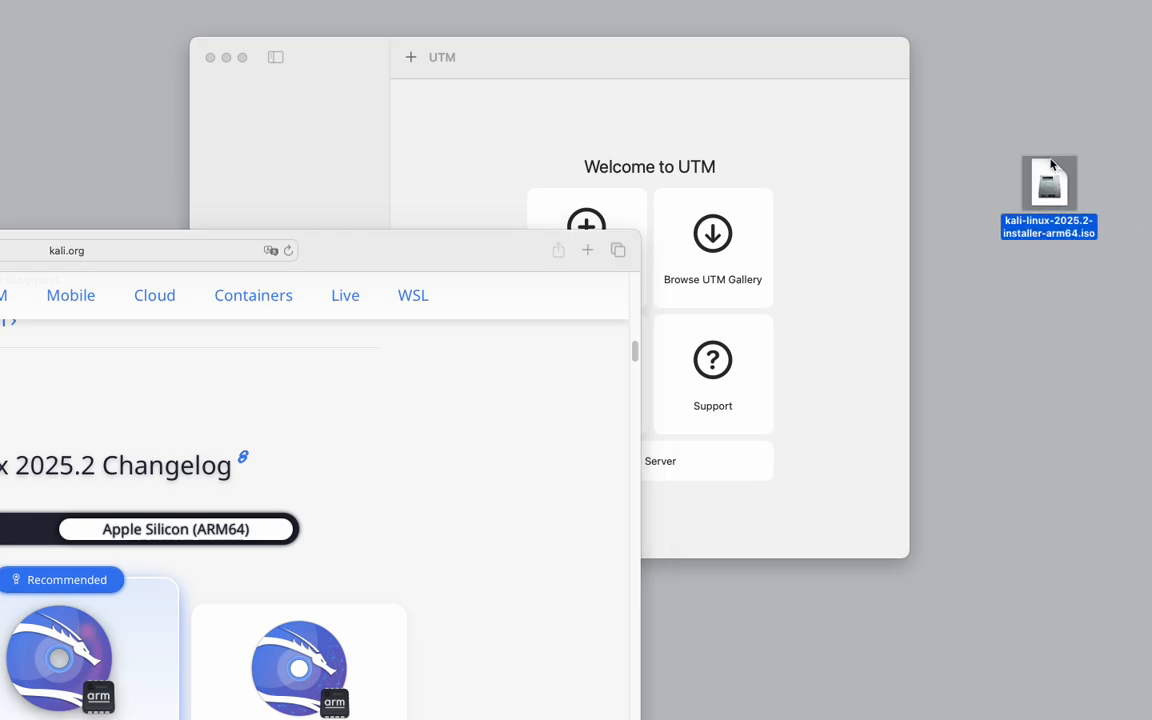
{"action": "left_click_drag", "start_coordinate": [1049, 184], "coordinate": [1151, 168]}
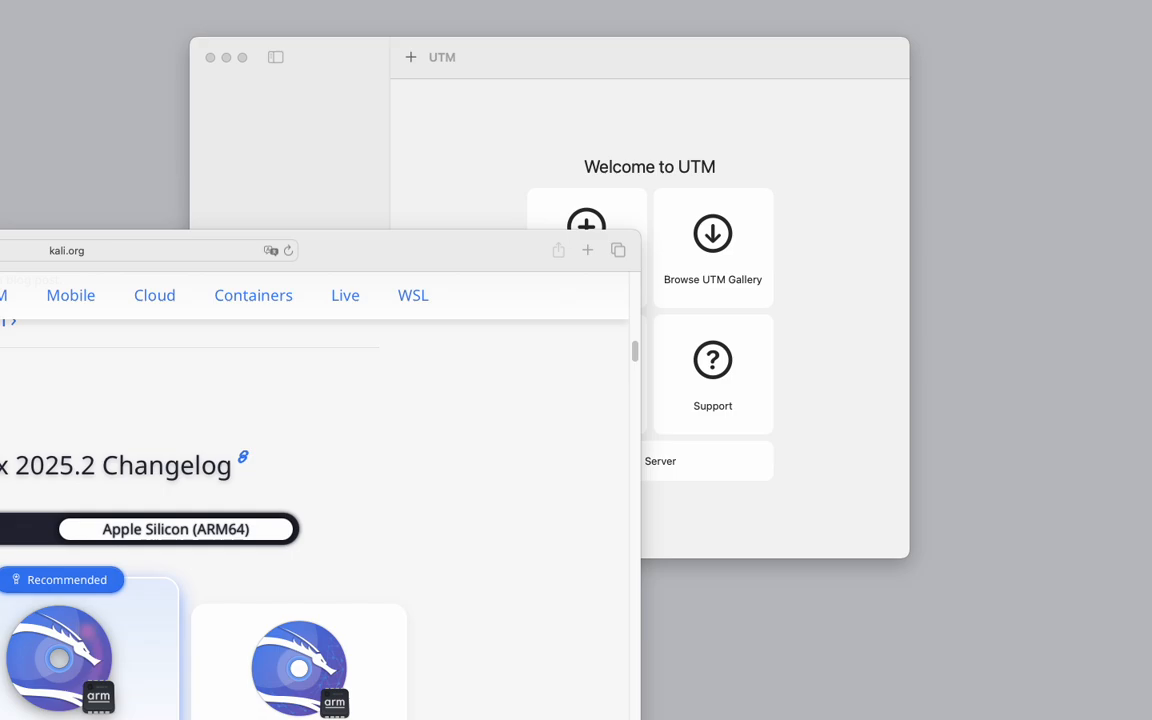
{"action": "left_click", "coordinate": [348, 250]}
{"action": "left_click_drag", "start_coordinate": [348, 250], "coordinate": [860, 17]}
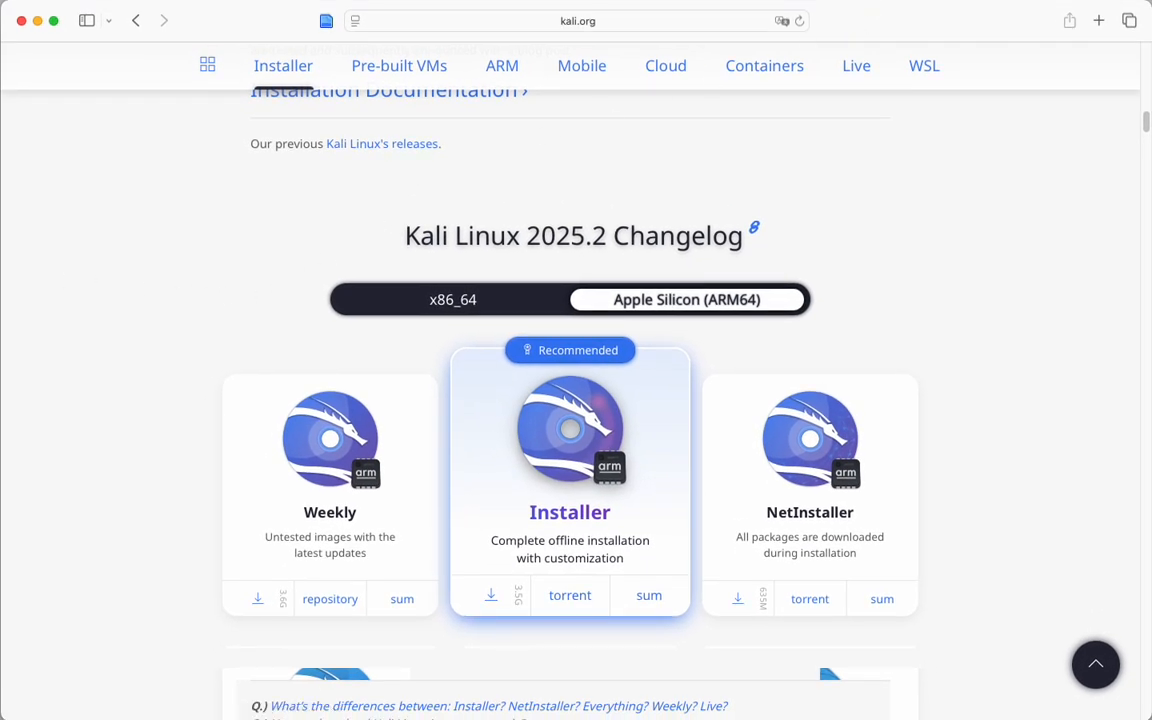
Start creating a new virtual machine in UTM, choosing Virtualize and the Linux operating system.
{"action": "key", "text": "super+Tab"}
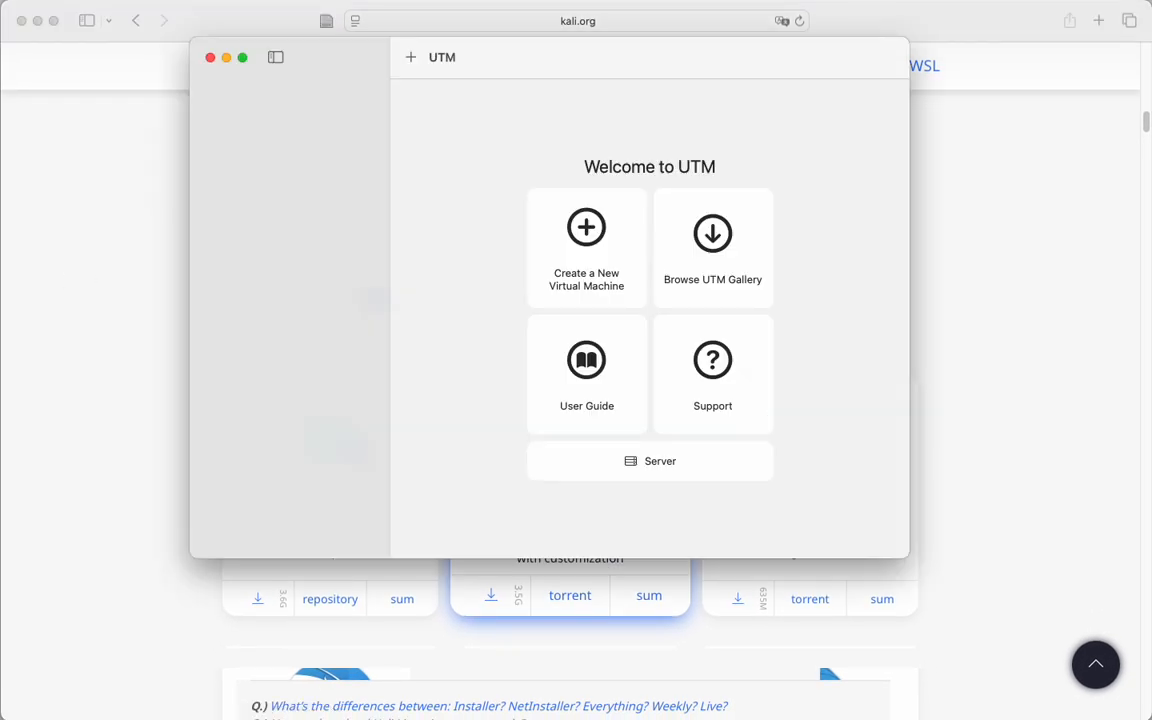
{"action": "left_click", "coordinate": [588, 240]}
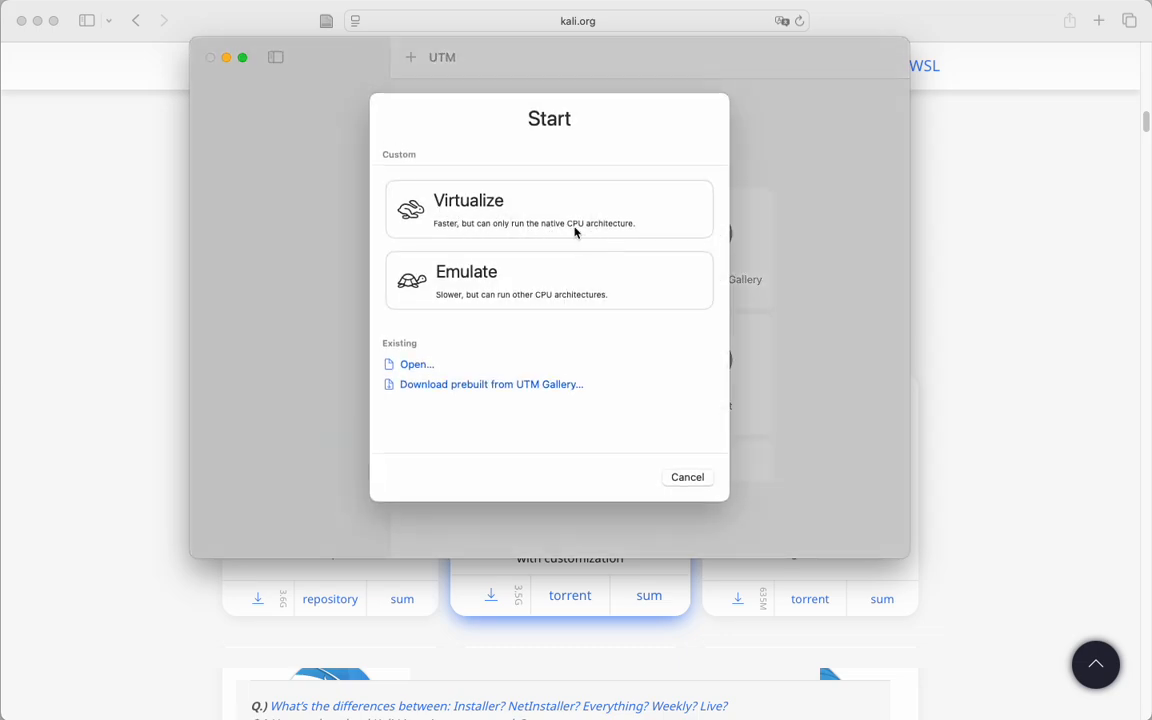
{"action": "left_click", "coordinate": [466, 208]}
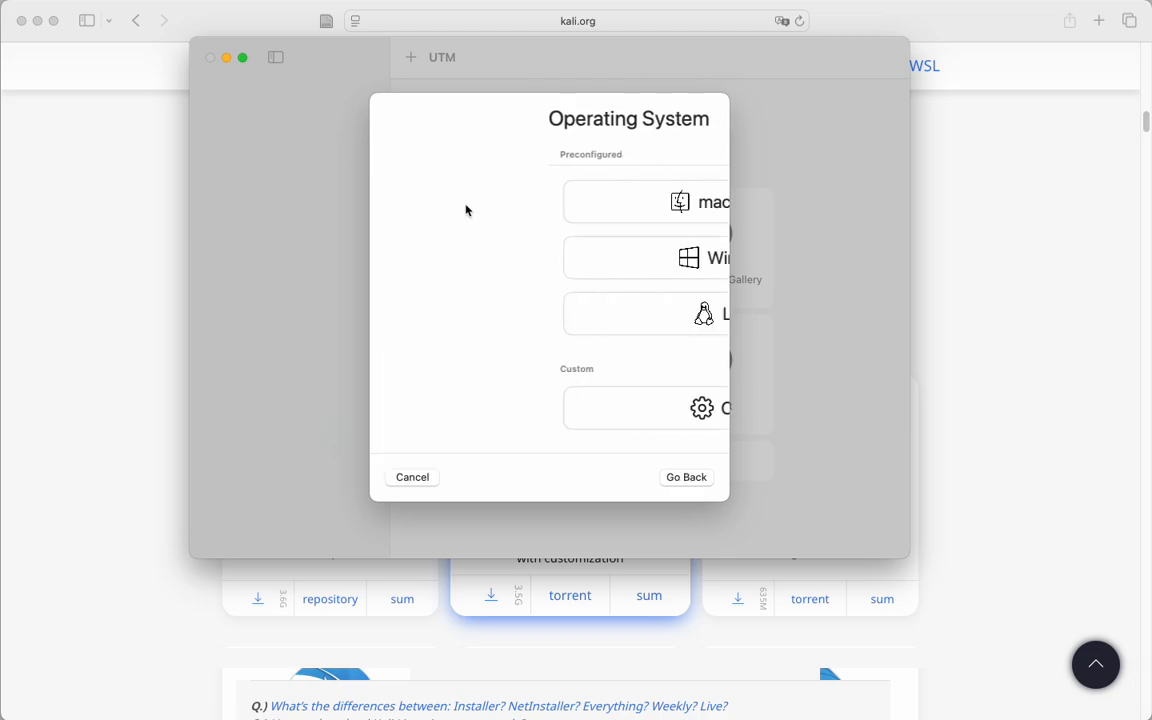
{"action": "left_click", "coordinate": [548, 315]}
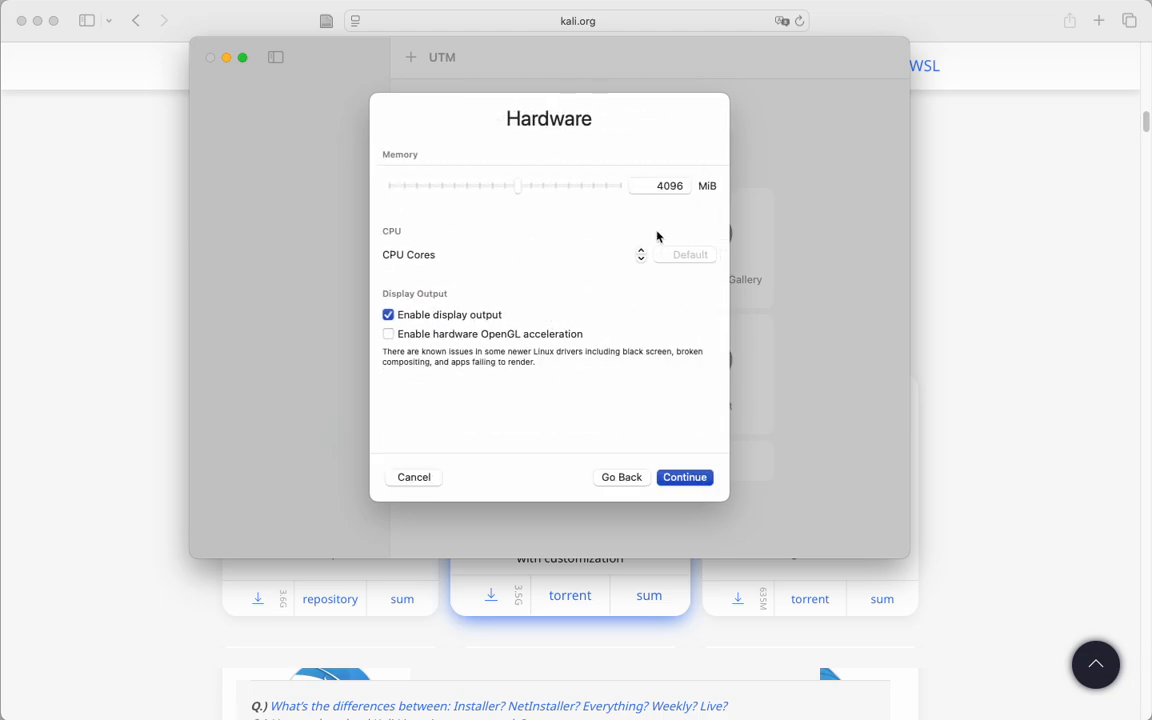
Keep the default hardware settings and choose kali-linux-2025.2-installer-arm64.iso from the desktop as the boot ISO image.
{"action": "left_click", "coordinate": [686, 478]}
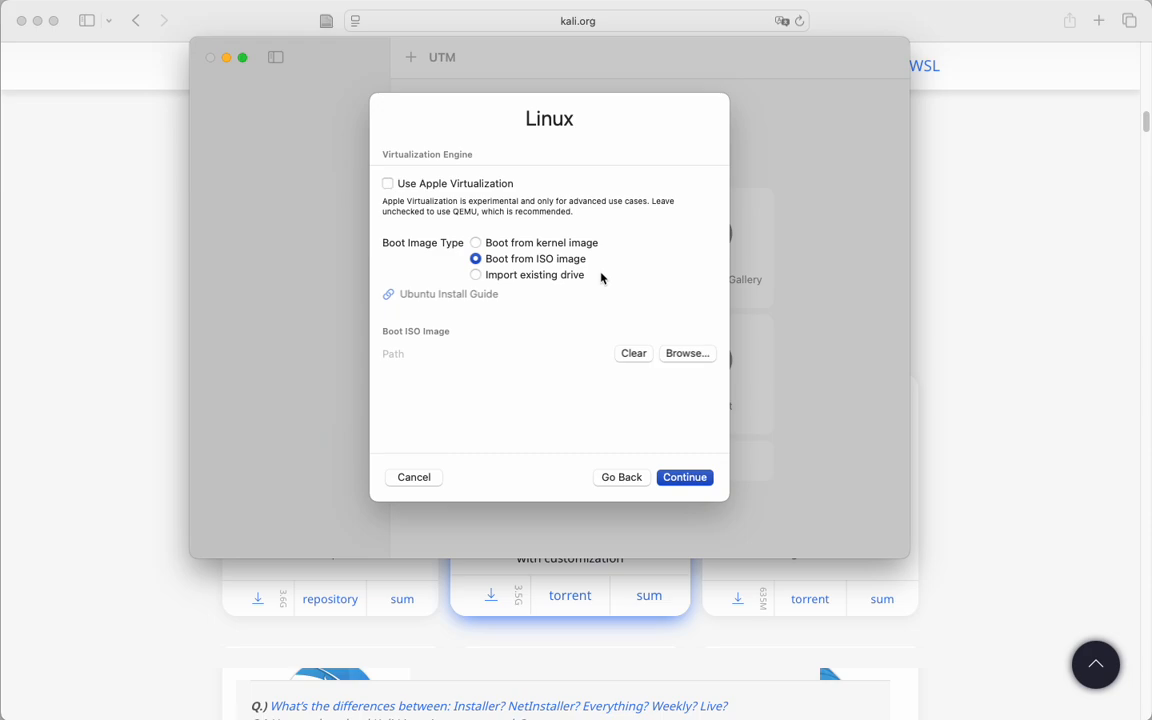
{"action": "left_click", "coordinate": [687, 354]}
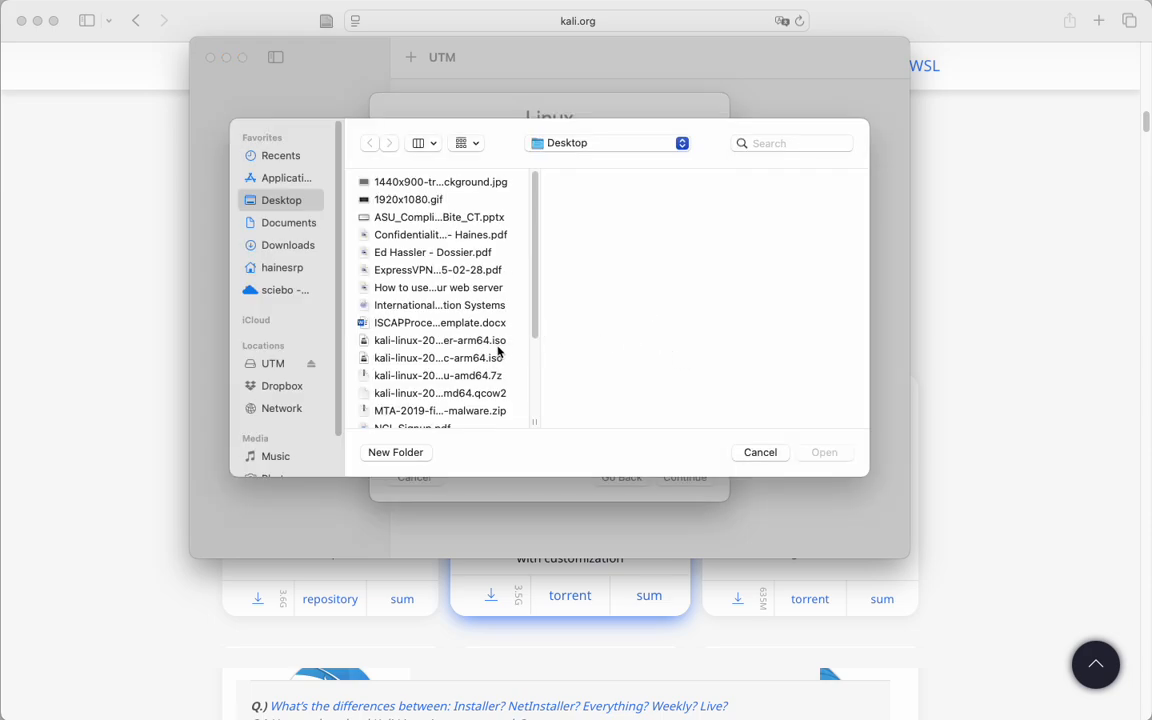
{"action": "left_click", "coordinate": [434, 340]}
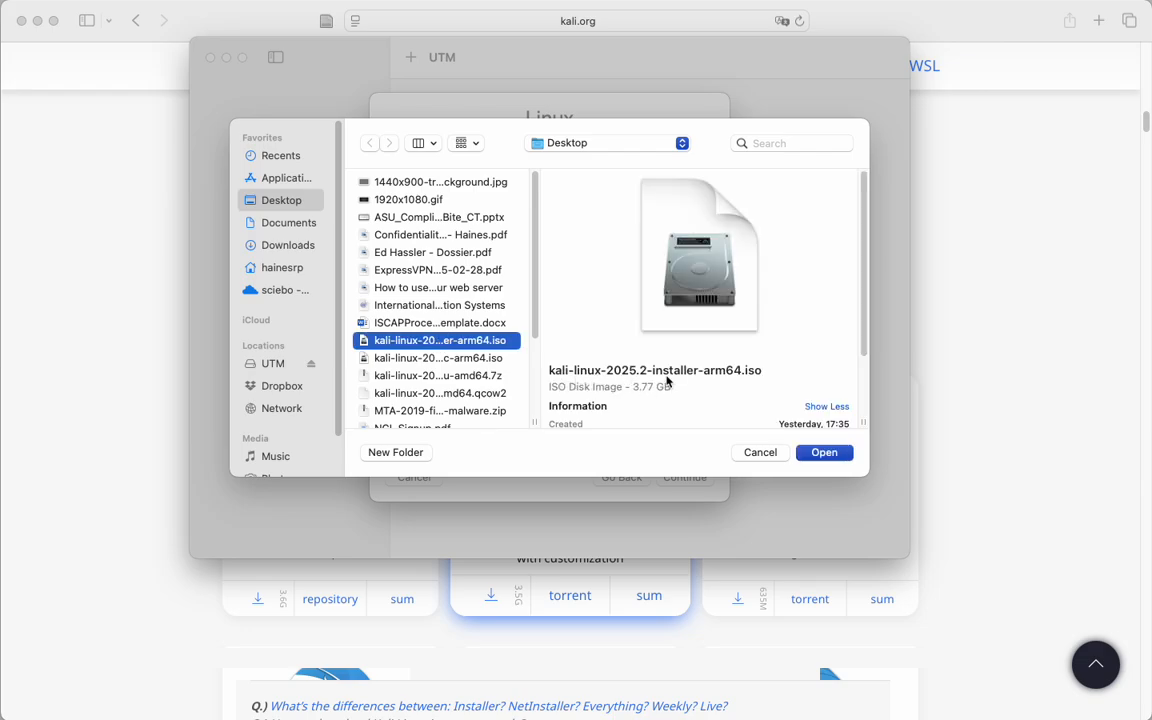
{"action": "left_click", "coordinate": [824, 453]}
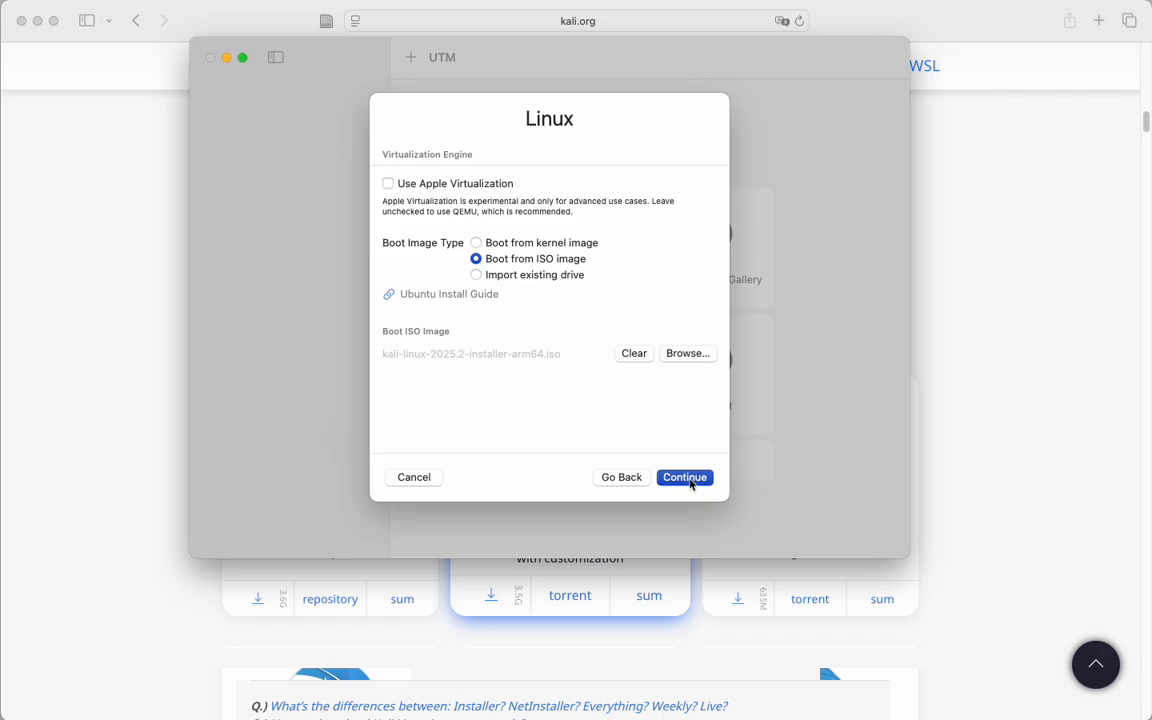
Accept the 64 GiB storage size without a shared directory and save the new Linux virtual machine.
{"action": "left_click", "coordinate": [685, 479]}
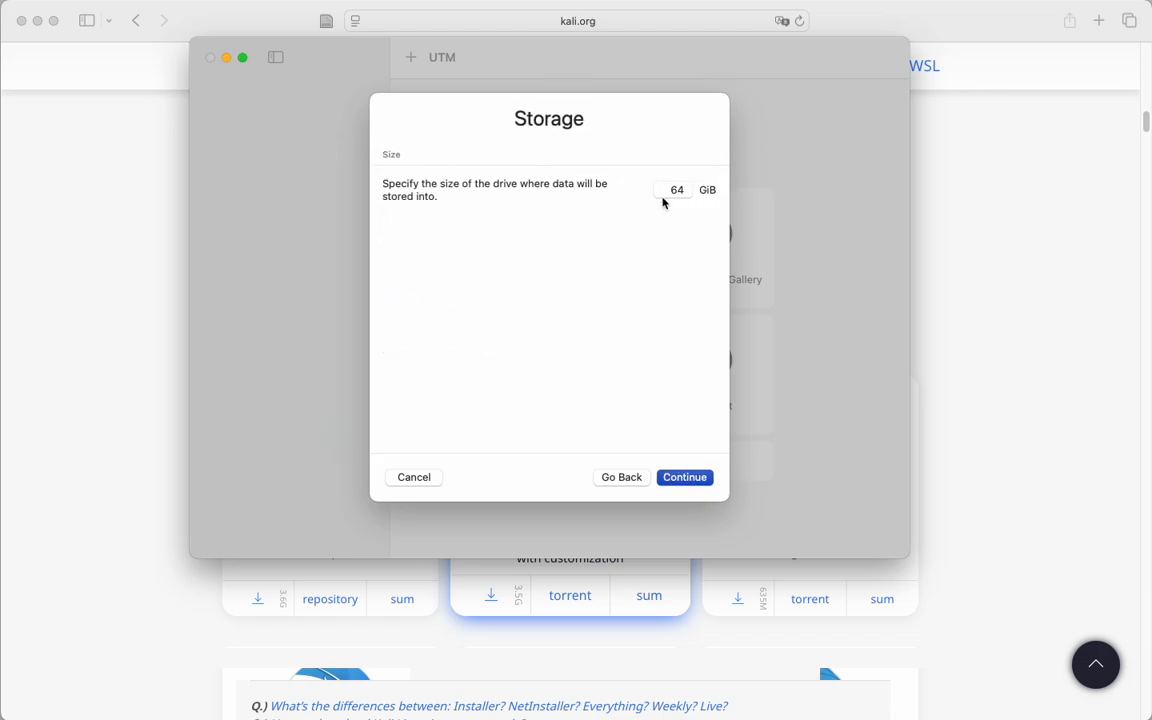
{"action": "left_click", "coordinate": [682, 476]}
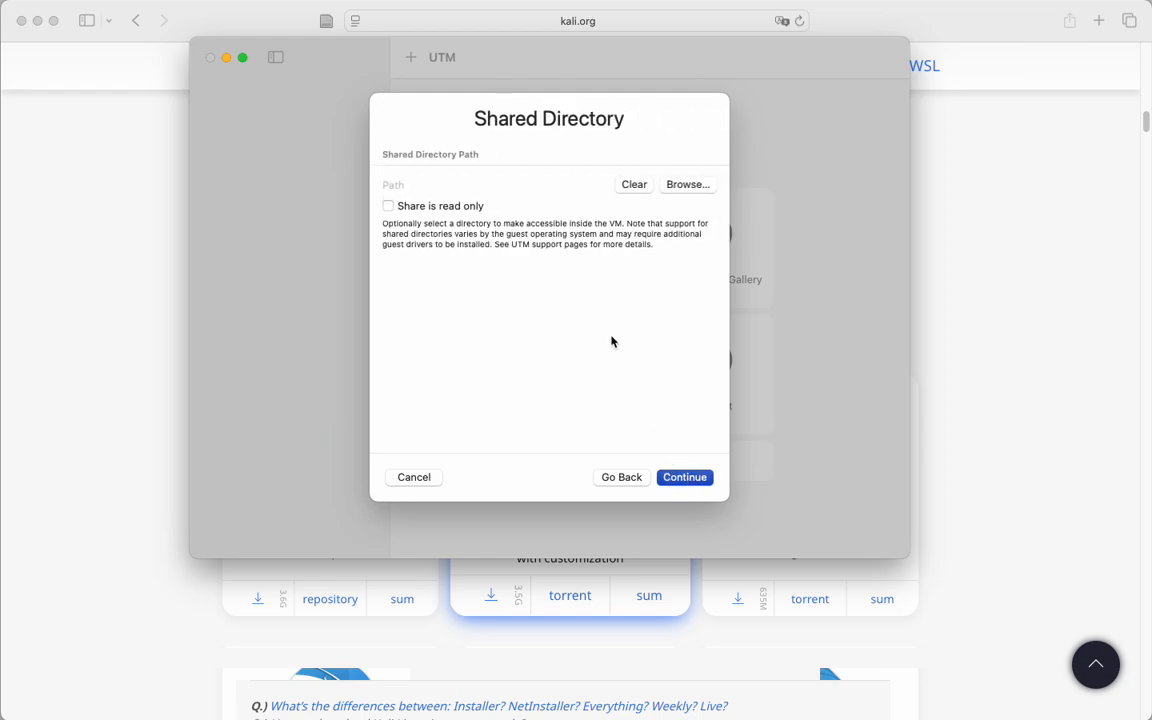
{"action": "left_click", "coordinate": [685, 479]}
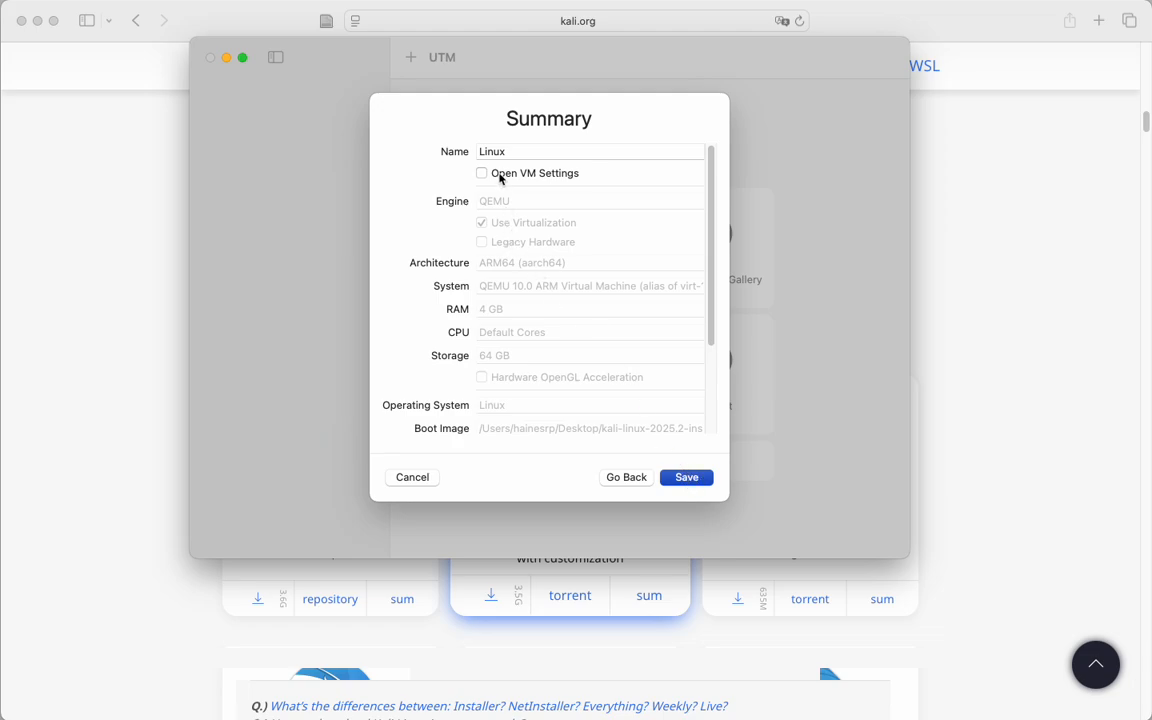
{"action": "left_click", "coordinate": [686, 478]}
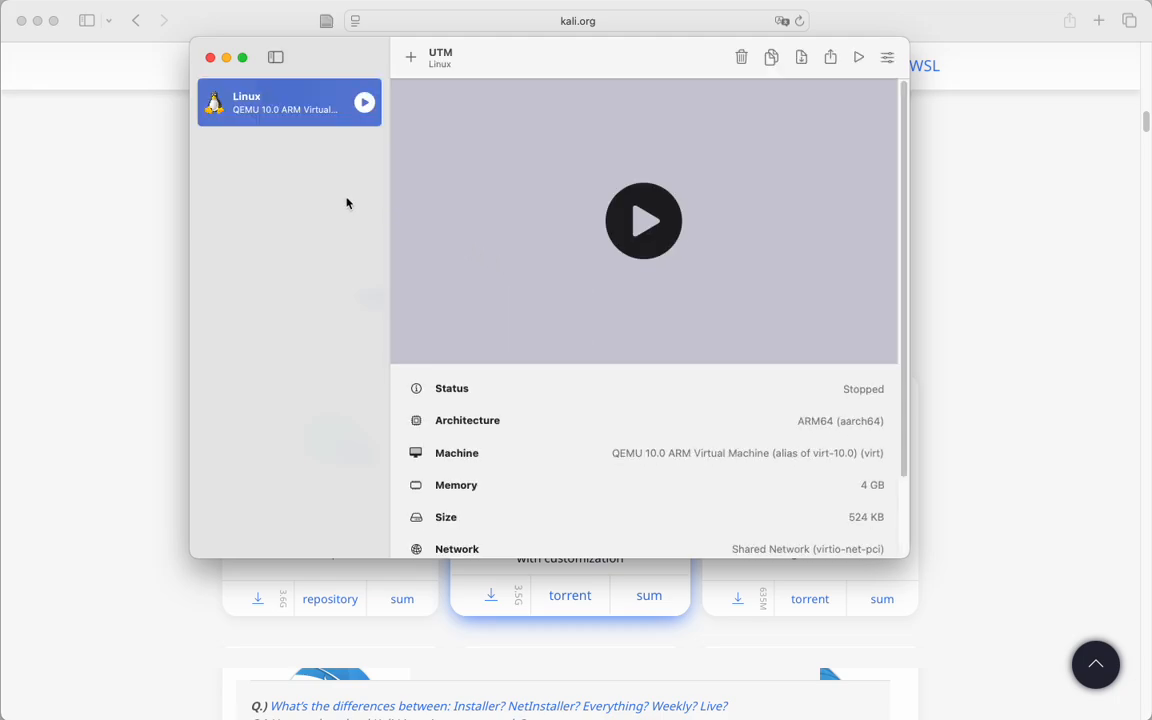
Edit the Linux VM's settings to add a new Serial device using the built-in terminal, and save.
{"action": "right_click", "coordinate": [271, 110]}
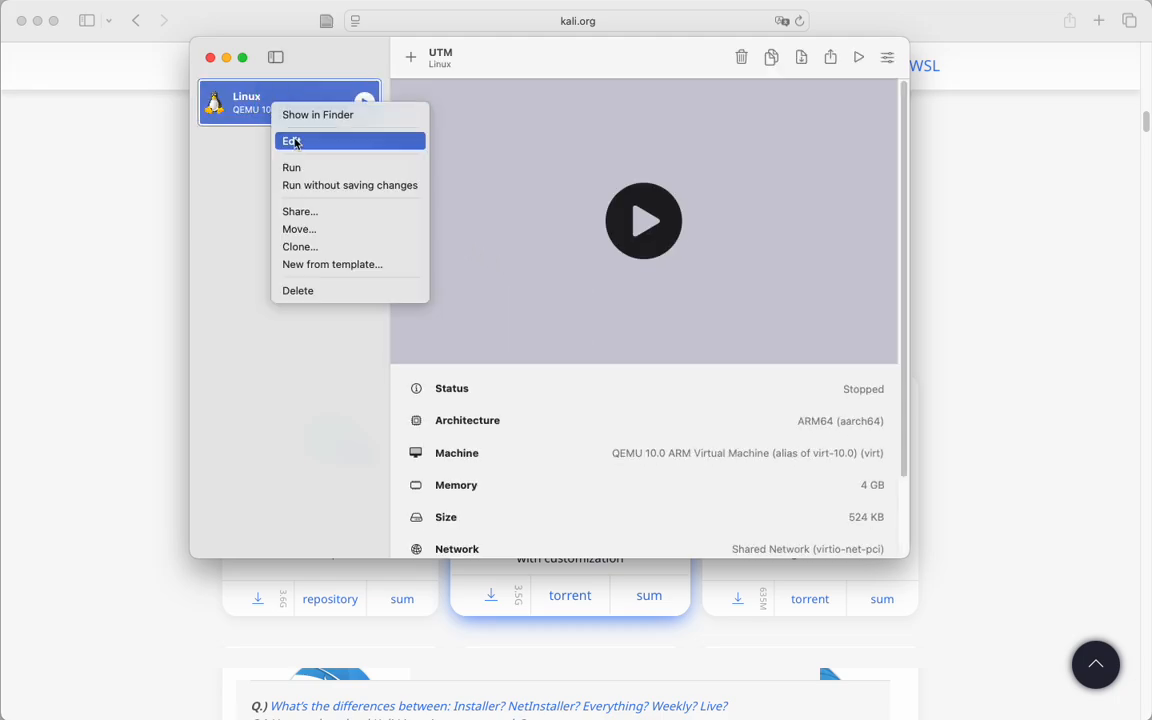
{"action": "left_click", "coordinate": [297, 144]}
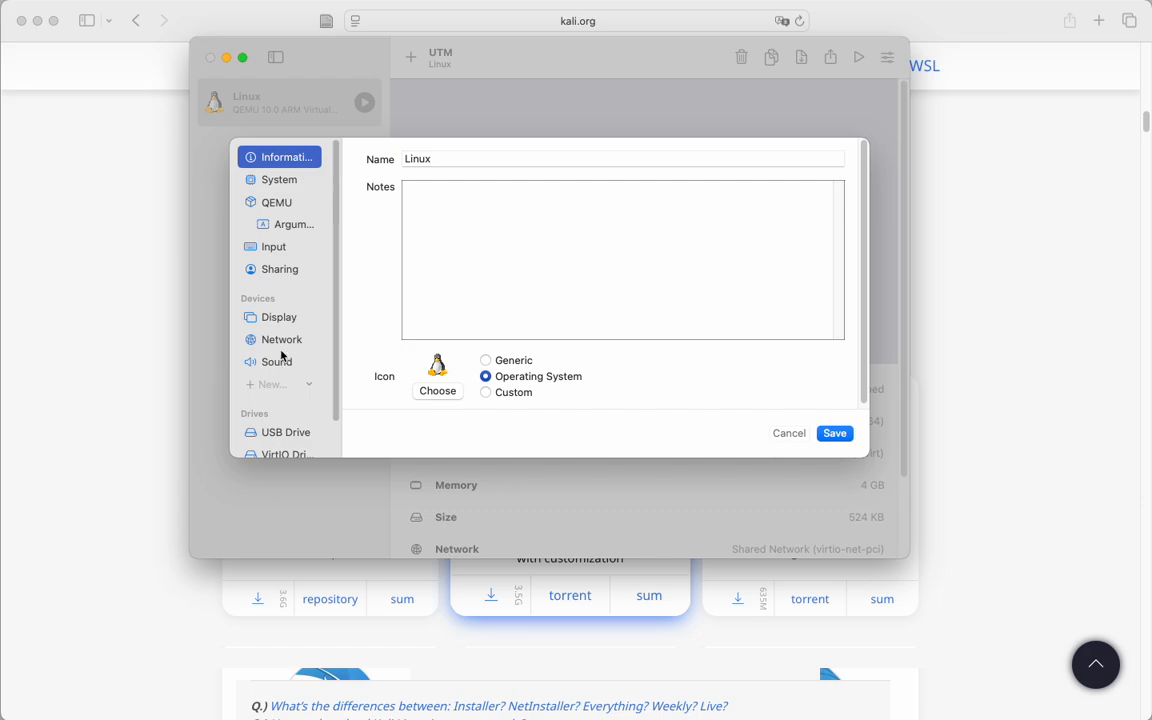
{"action": "left_click", "coordinate": [267, 386]}
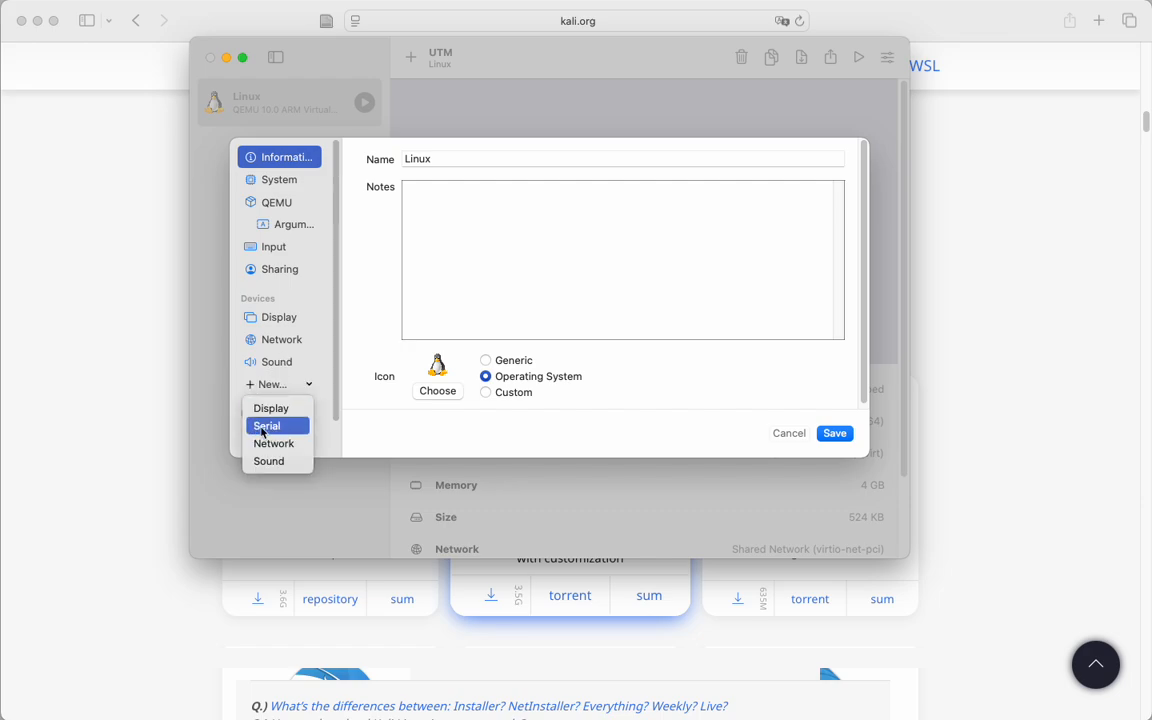
{"action": "left_click", "coordinate": [268, 427]}
{"action": "left_click", "coordinate": [274, 339]}
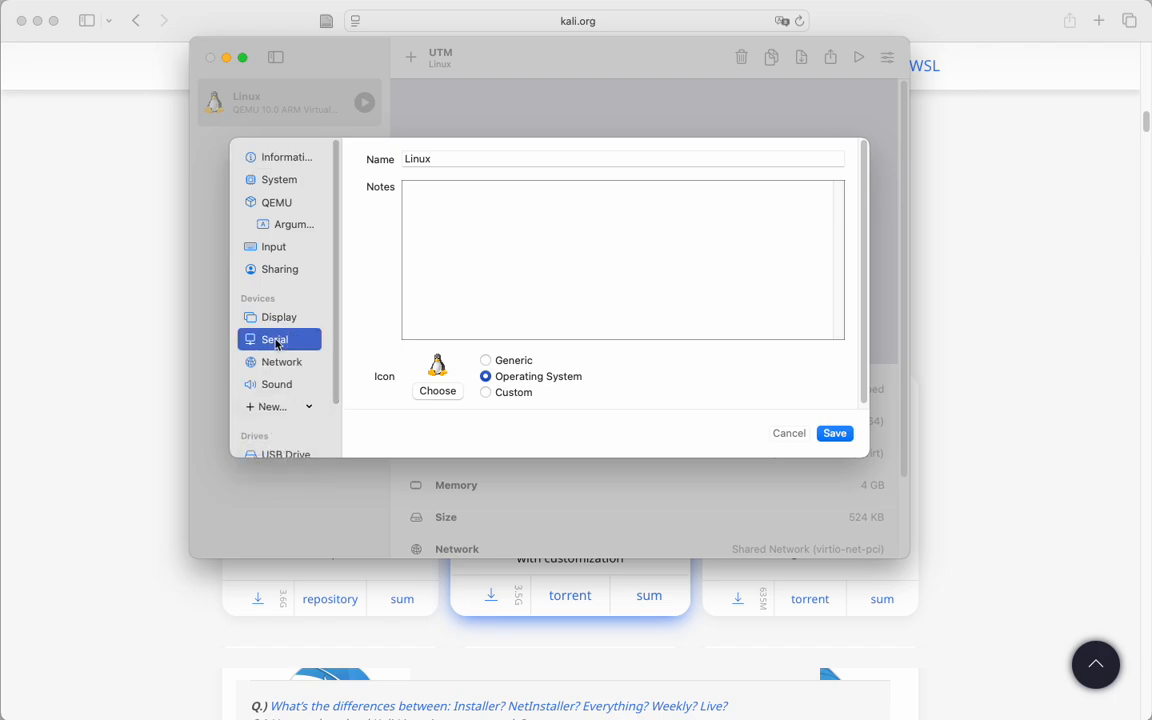
{"action": "left_click", "coordinate": [835, 434]}
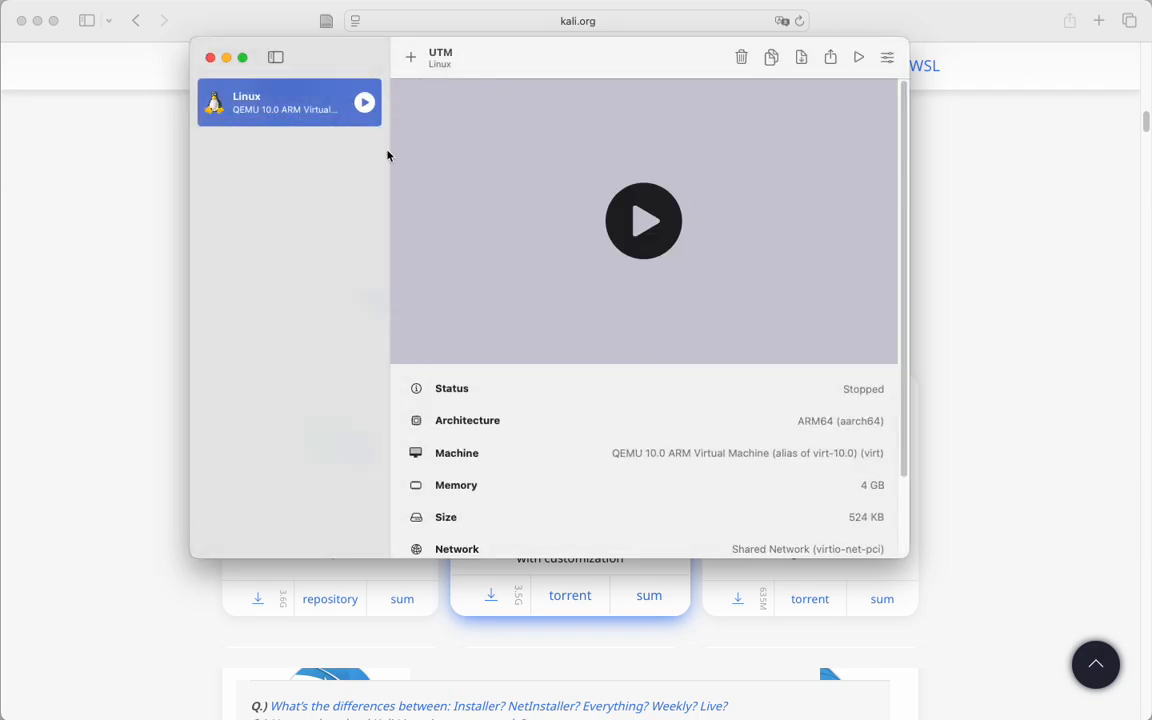
Start the virtual machine and arrange its display and serial terminal windows side by side.
{"action": "left_click", "coordinate": [642, 224]}
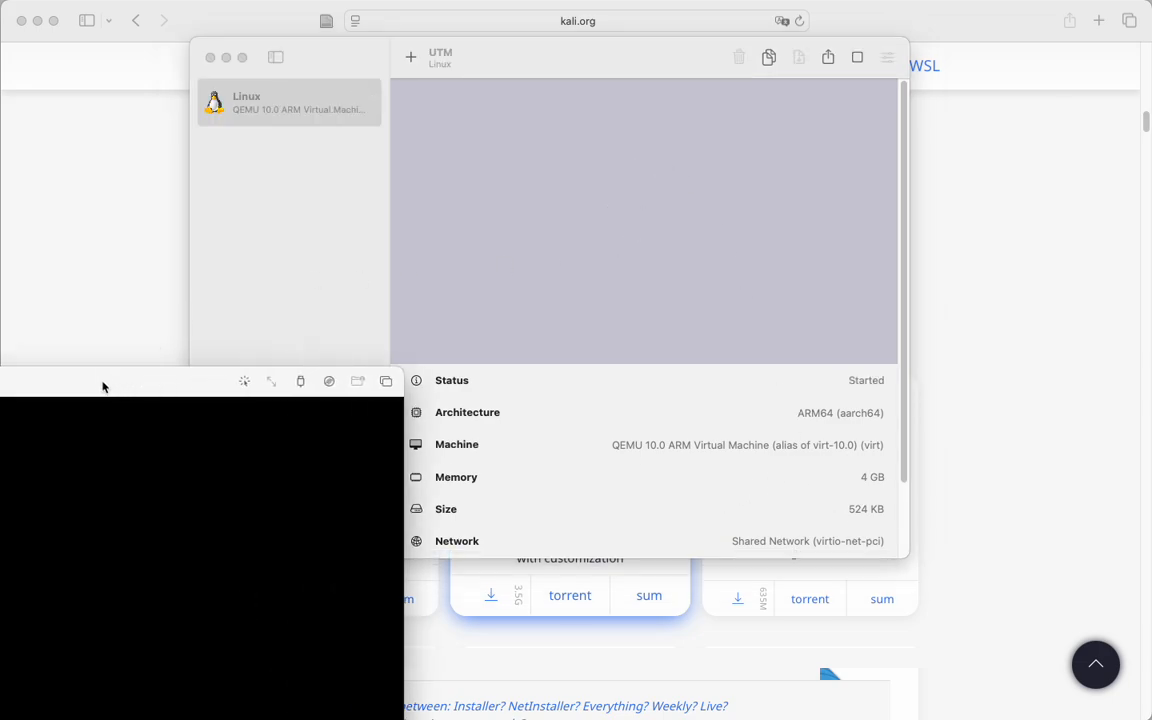
{"action": "left_click_drag", "start_coordinate": [58, 389], "coordinate": [810, 20]}
{"action": "left_click_drag", "start_coordinate": [0, 614], "coordinate": [147, 429]}
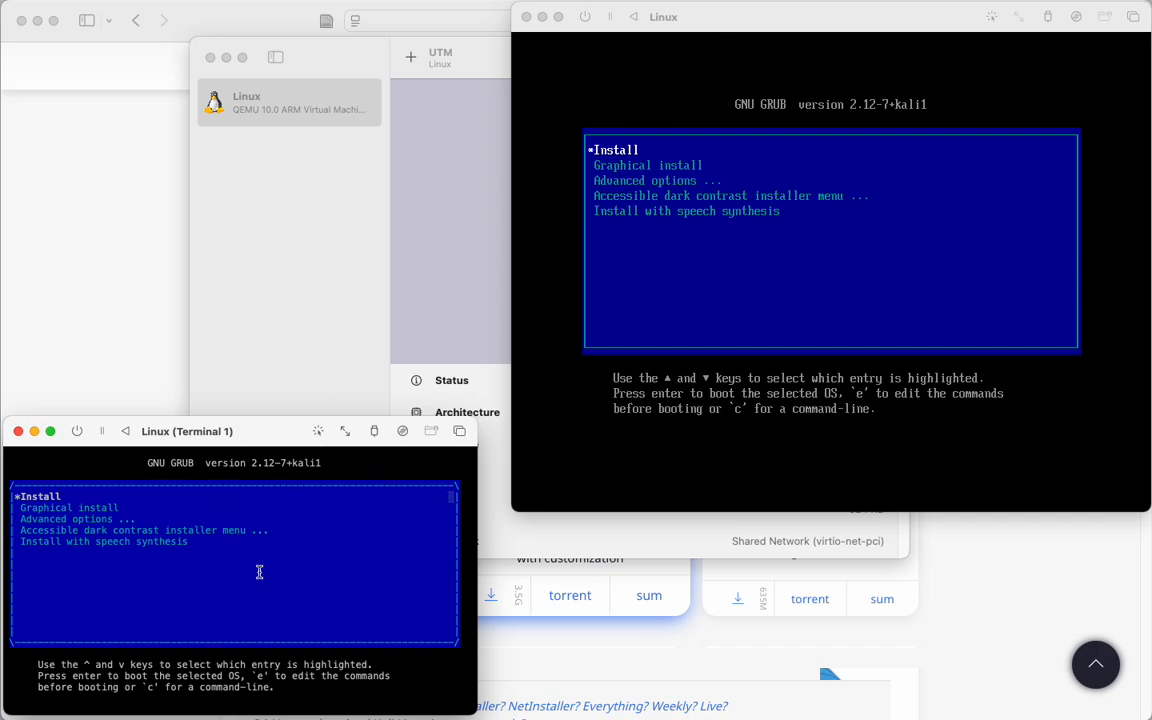
Boot the text-mode Install entry from the GRUB menu in the serial terminal.
{"action": "key", "text": "Down"}
{"action": "key", "text": "Down"}
{"action": "key", "text": "Down"}
{"action": "key", "text": "Down"}
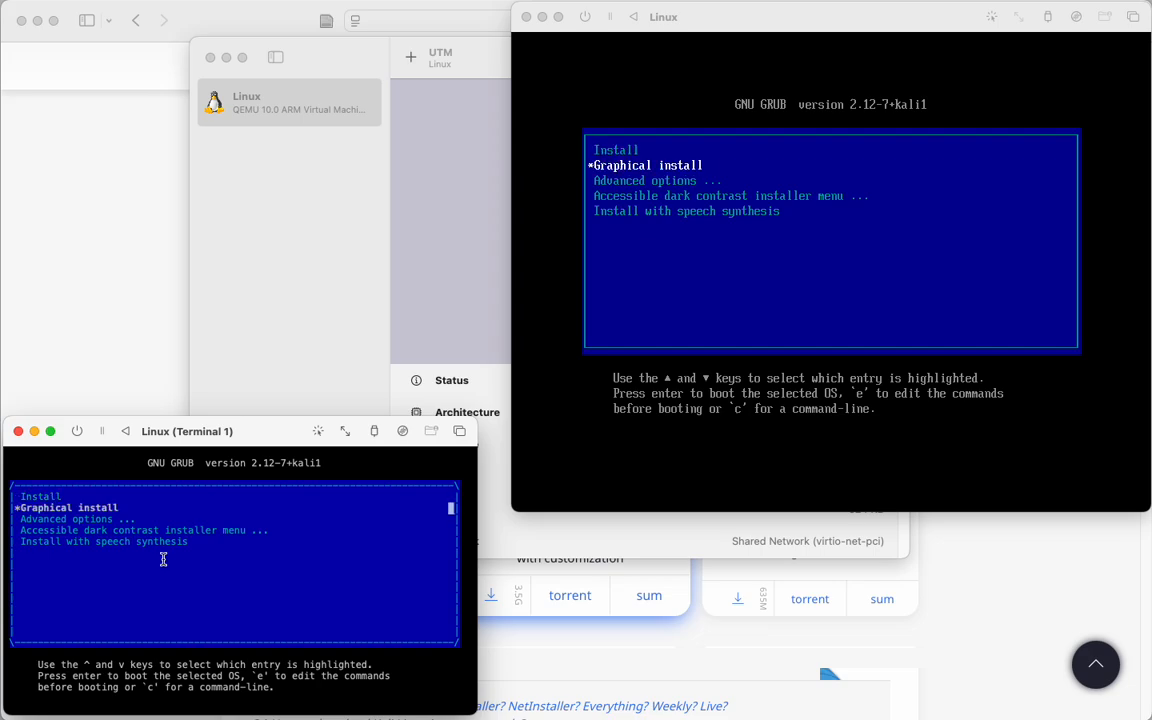
{"action": "key", "text": "Up"}
{"action": "key", "text": "Up"}
{"action": "key", "text": "Up"}
{"action": "key", "text": "Up"}
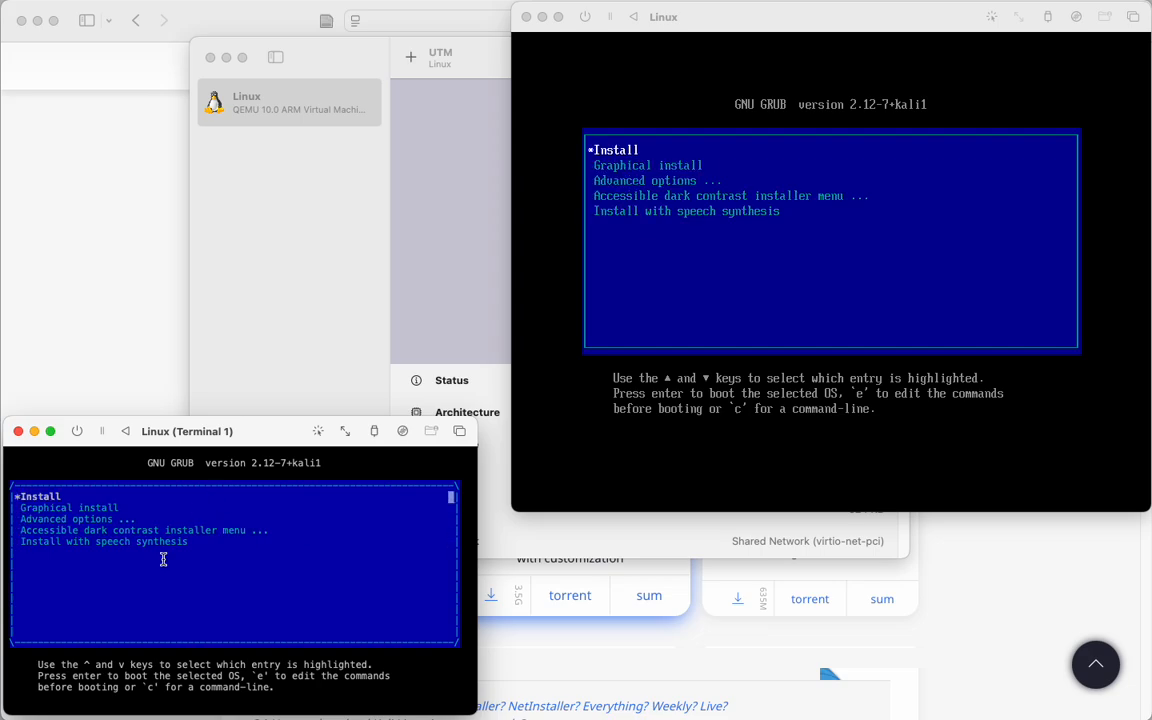
{"action": "key", "text": "Return"}
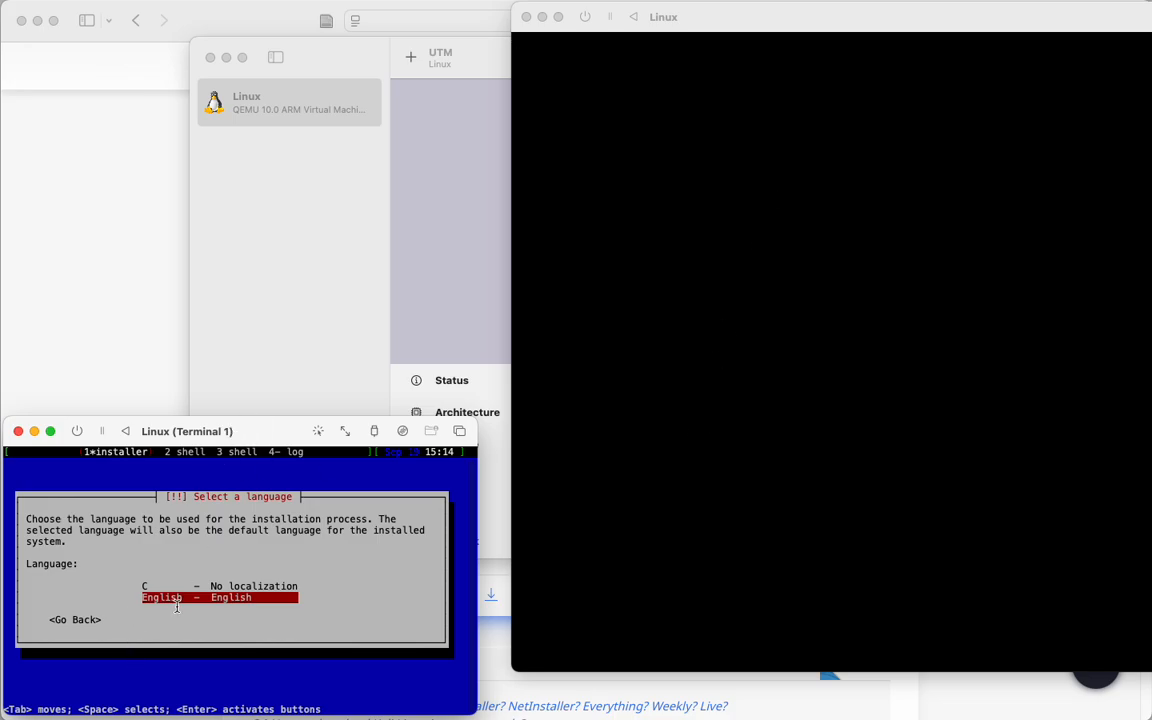
Accept English as the language, United States as the location, and American English as the keymap.
{"action": "key", "text": "Return"}
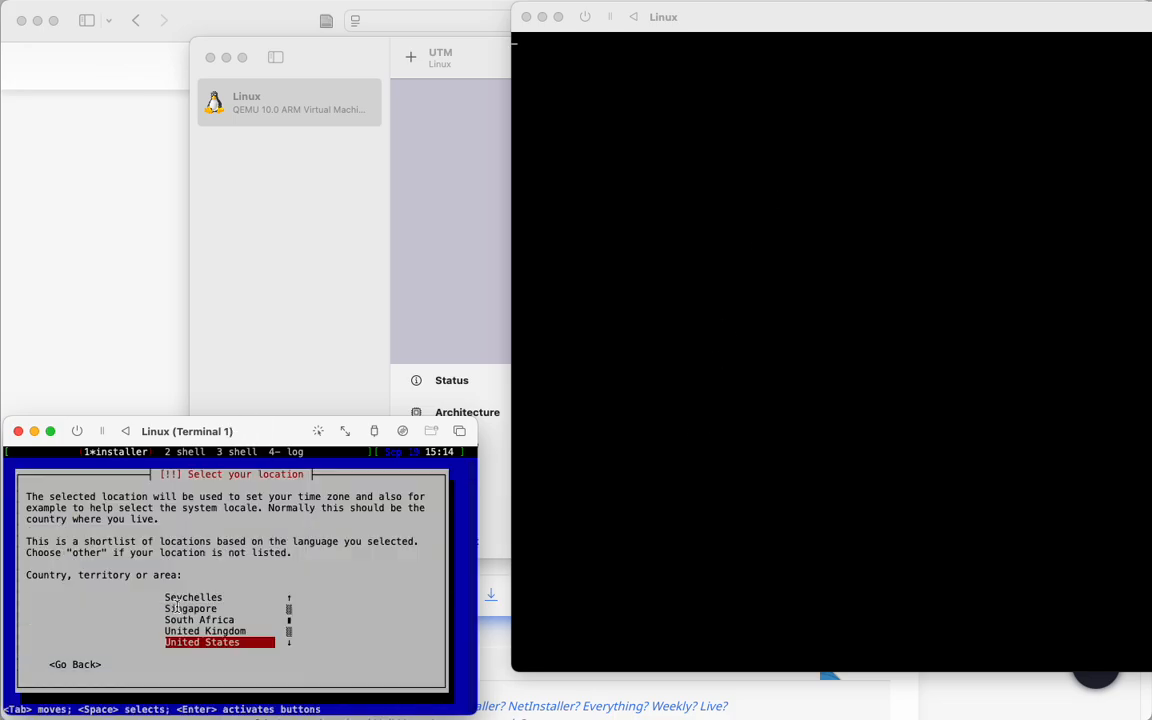
{"action": "key", "text": "Return"}
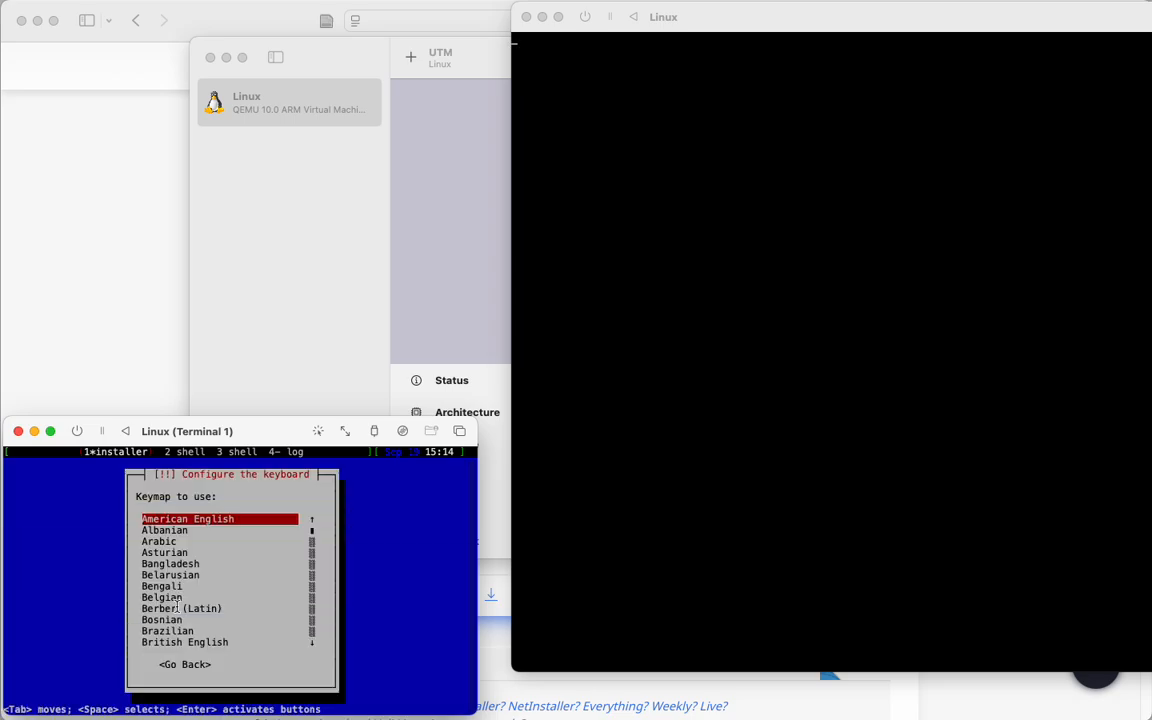
{"action": "key", "text": "Return"}
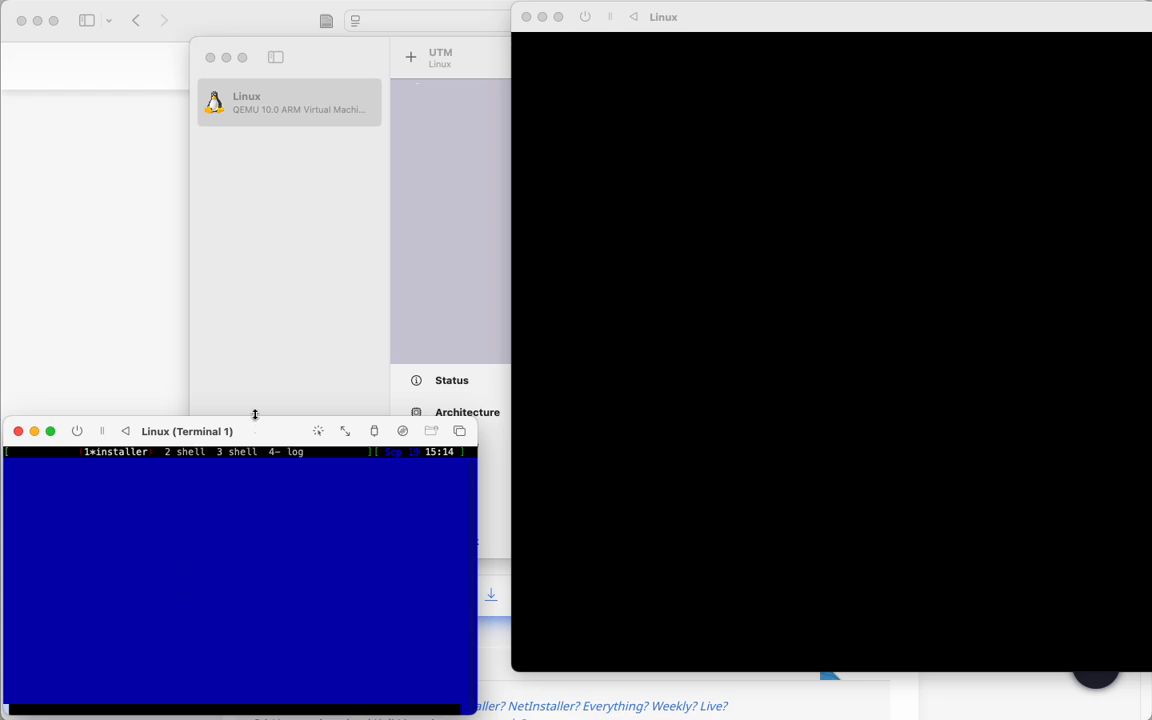
Keep the default hostname kali and leave the network domain name empty.
{"action": "left_click_drag", "start_coordinate": [228, 22], "coordinate": [558, 8]}
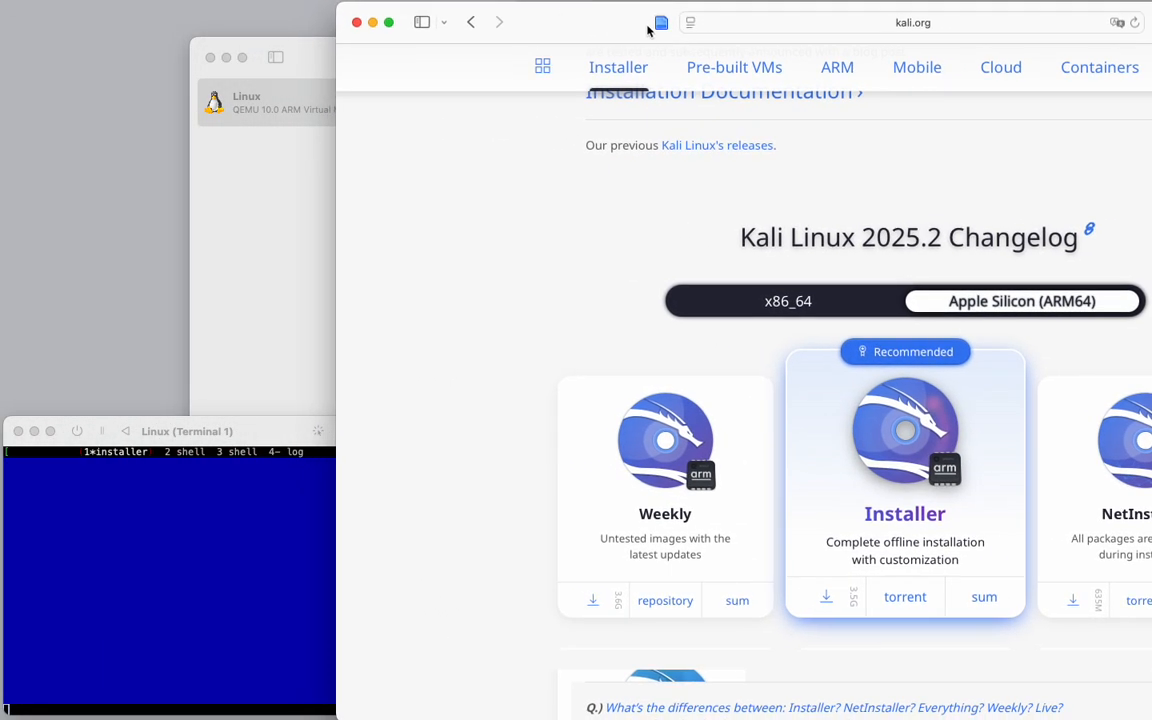
{"action": "left_click", "coordinate": [833, 23]}
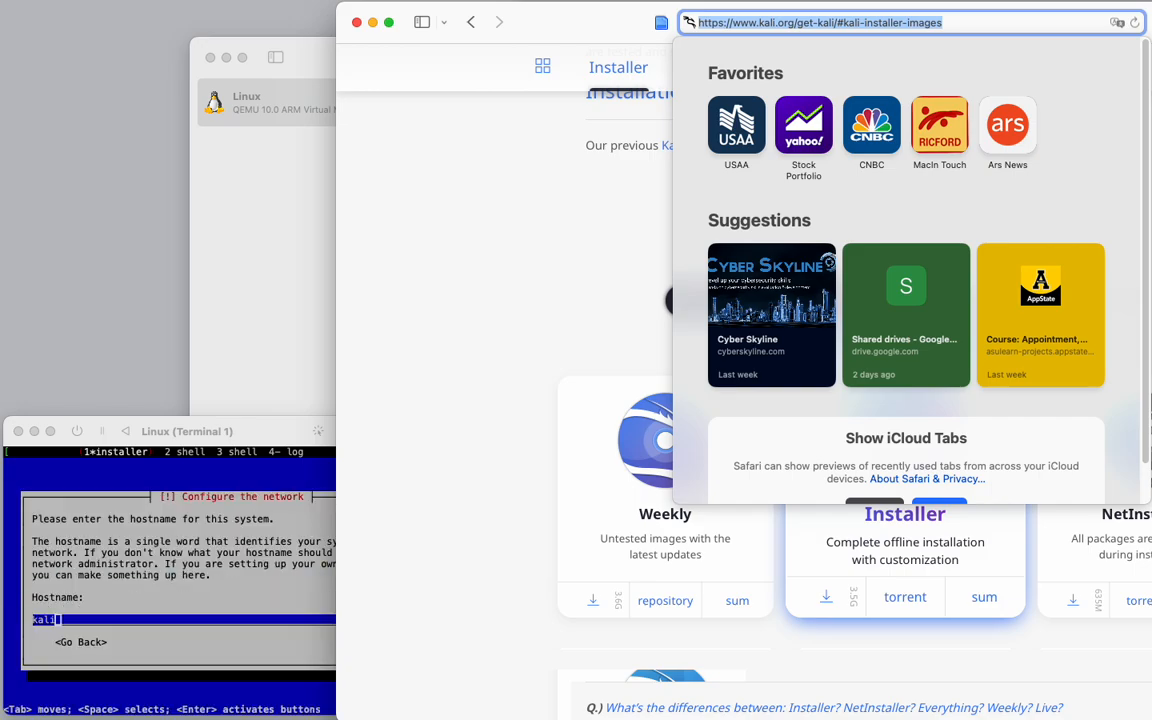
{"action": "left_click", "coordinate": [285, 457]}
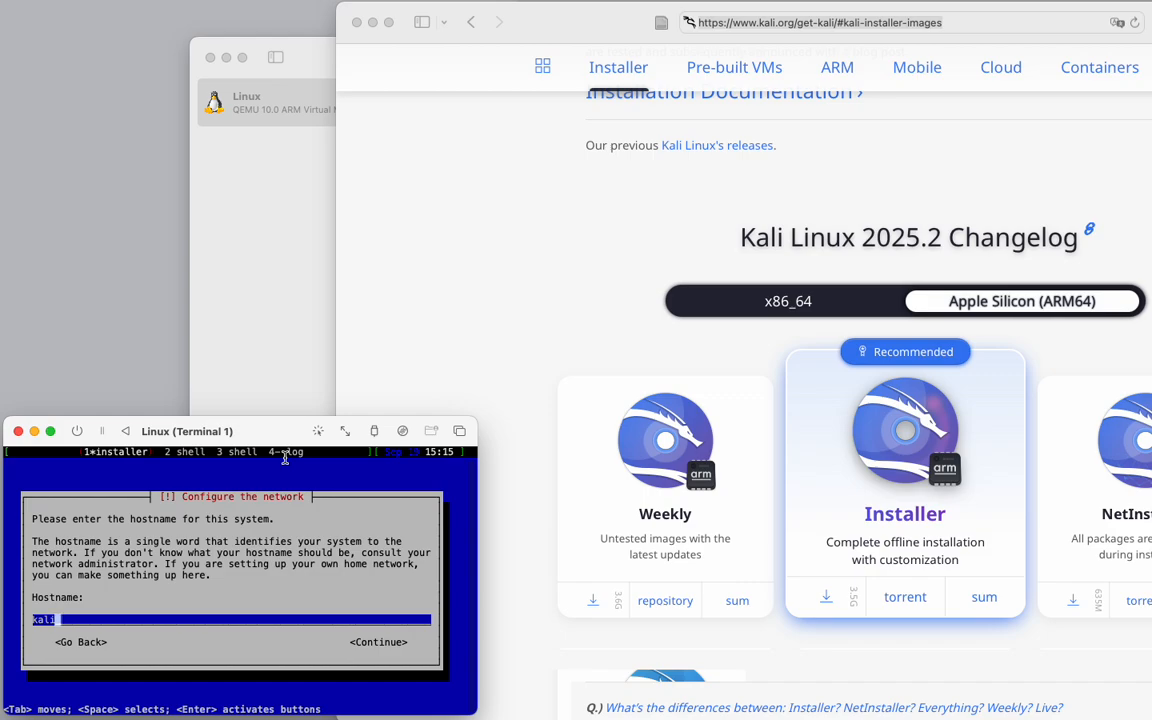
{"action": "key", "text": "Return"}
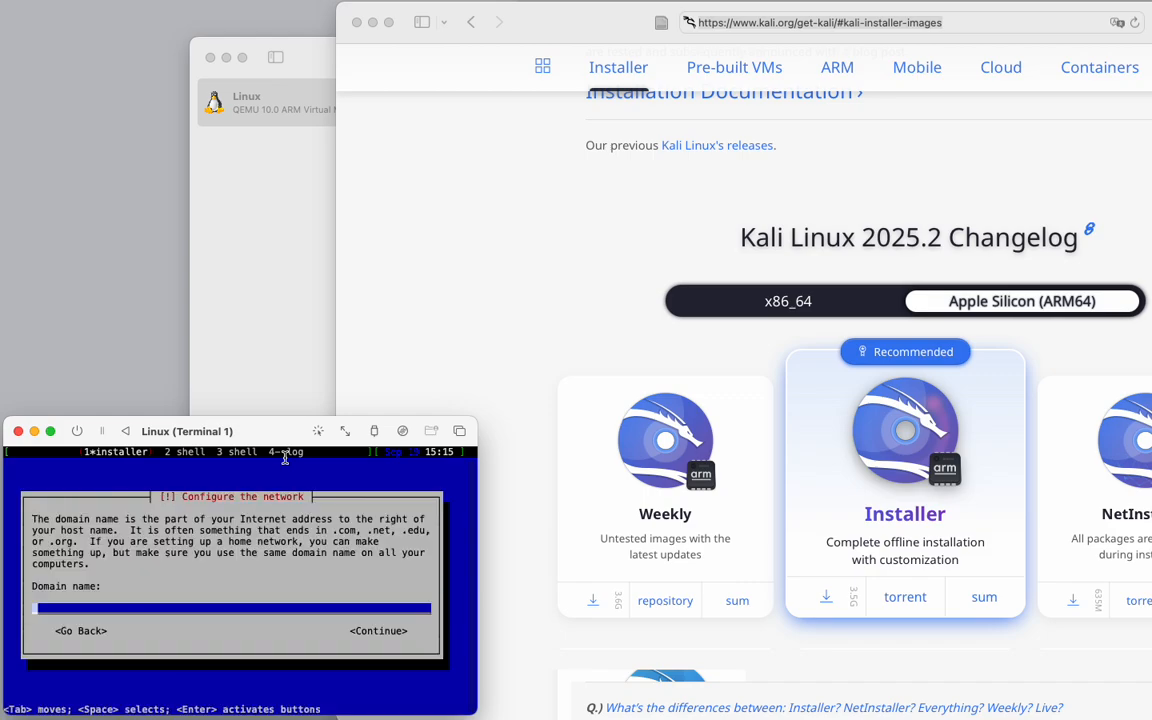
{"action": "key", "text": "Return"}
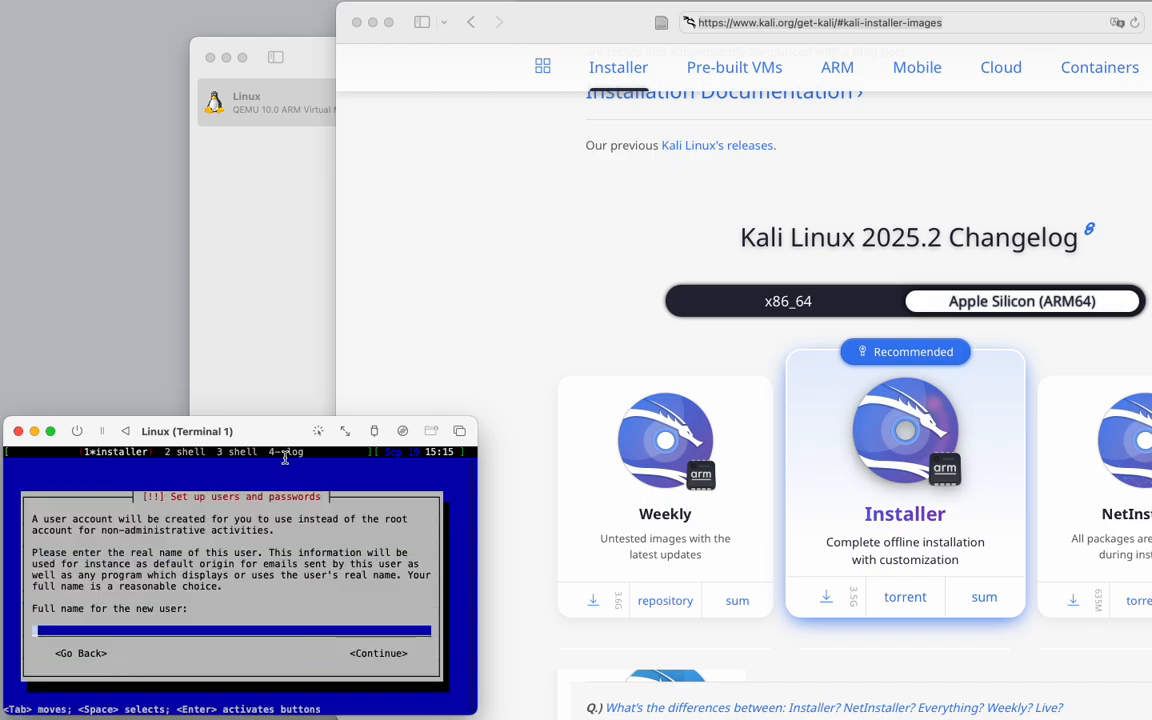
Enter kali as the new user's full name and accept kali as the account username.
{"action": "type", "text": "kali"}
{"action": "key", "text": "Return"}
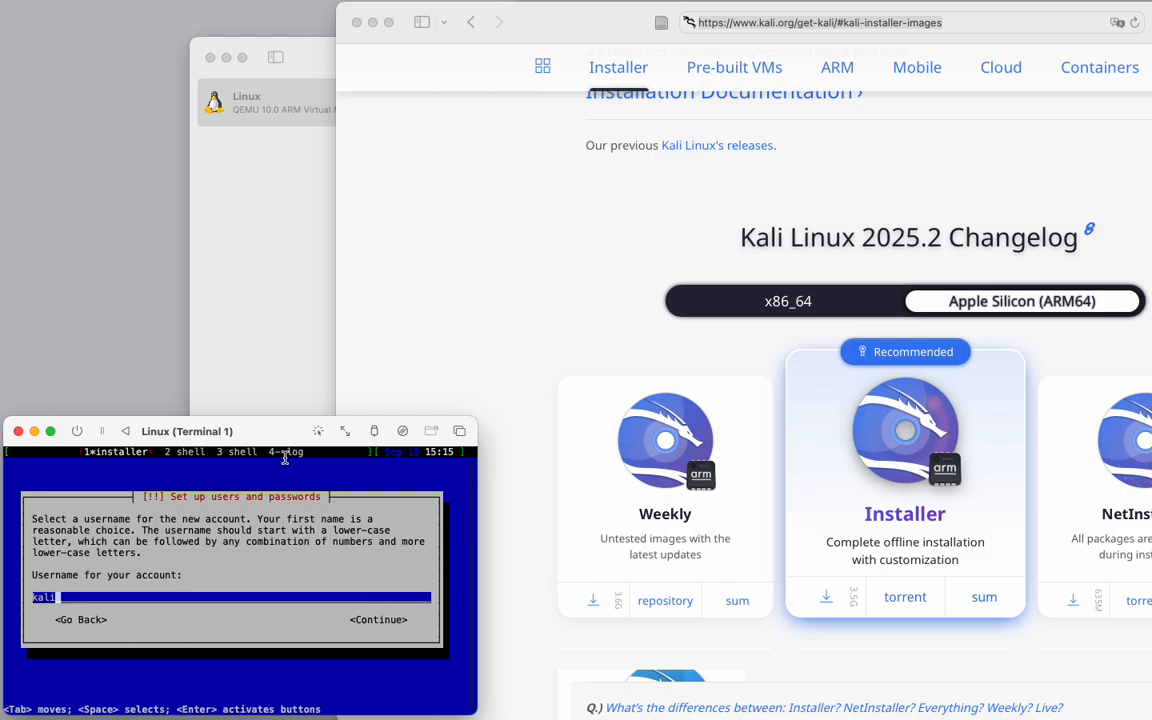
{"action": "key", "text": "Return"}
Enter and re-enter the new user's account password.
{"action": "type", "text": "kali"}
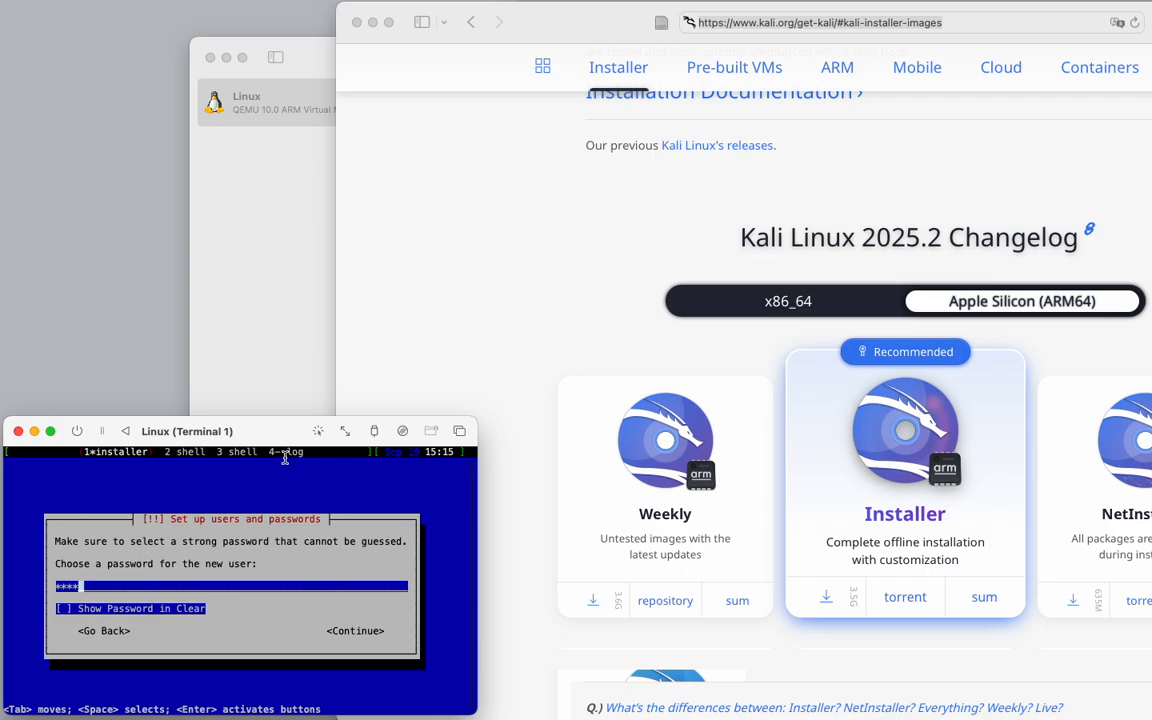
{"action": "key", "text": "Return"}
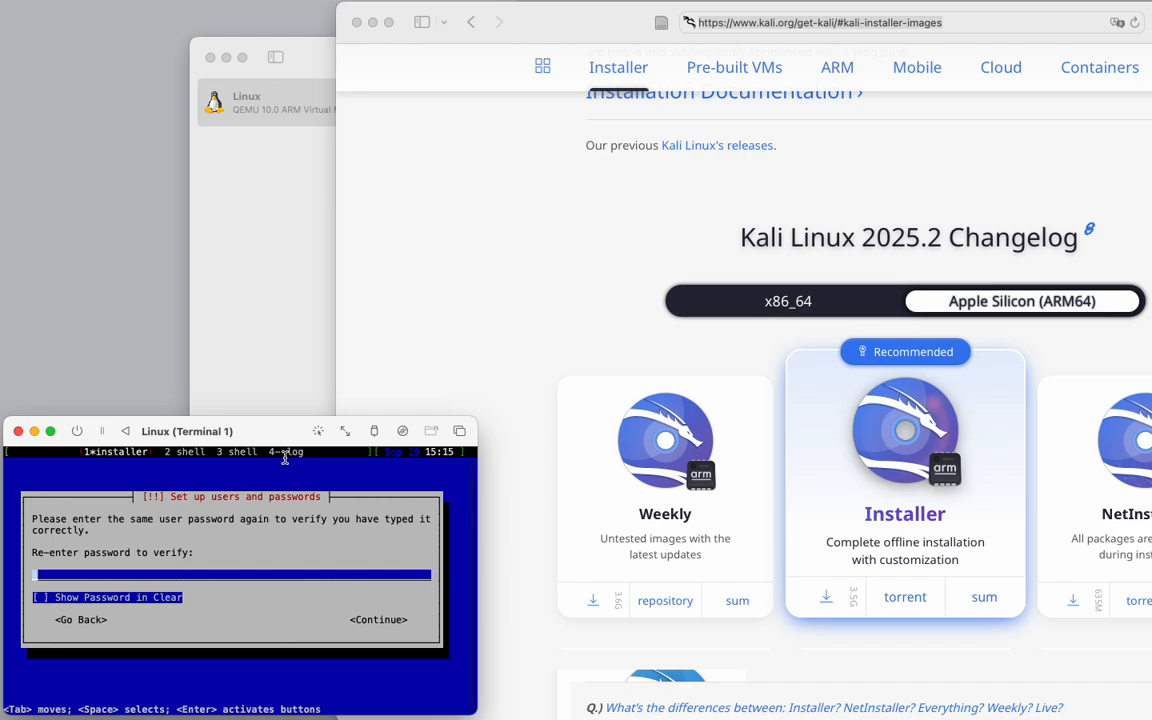
{"action": "type", "text": "****"}
{"action": "key", "text": "Return"}
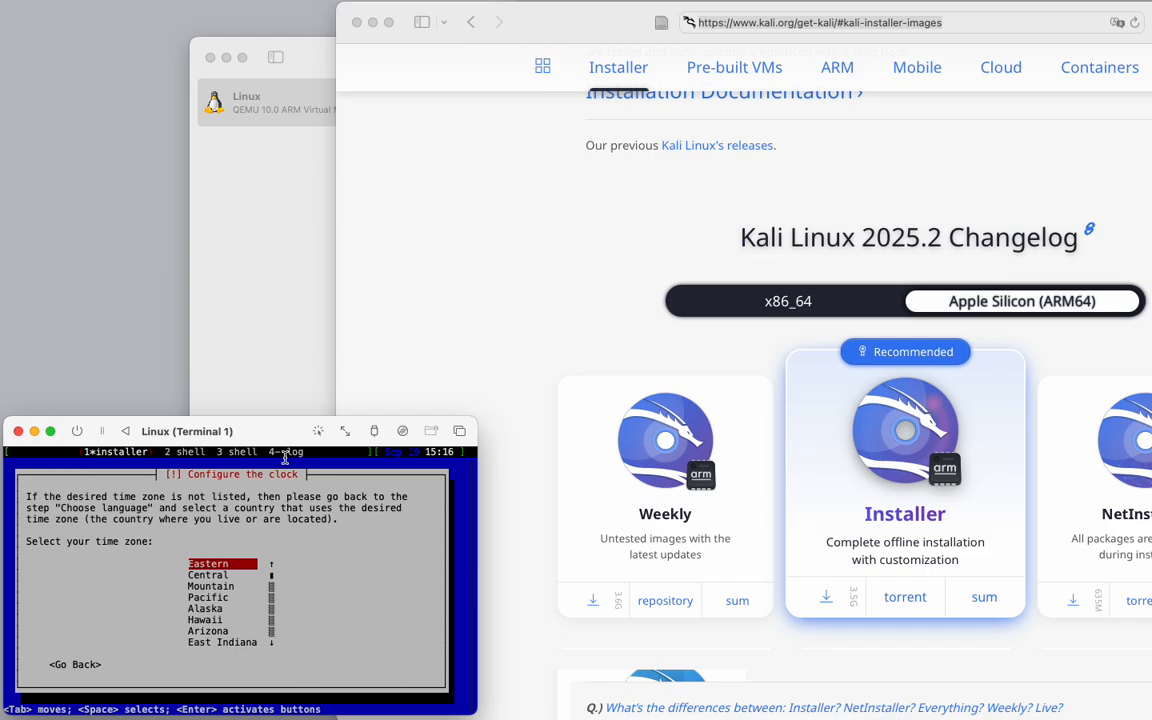
Choose the Eastern time zone and guided partitioning of the whole virtual disk with all files in one partition.
{"action": "key", "text": "Return"}
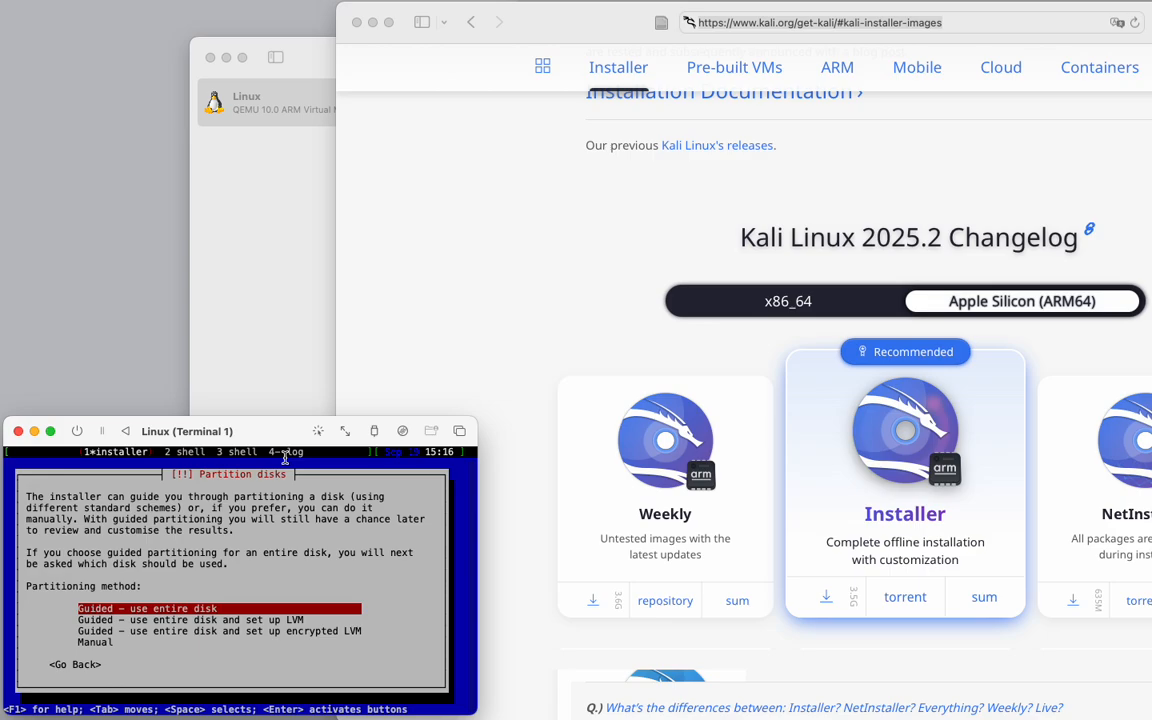
{"action": "key", "text": "Return"}
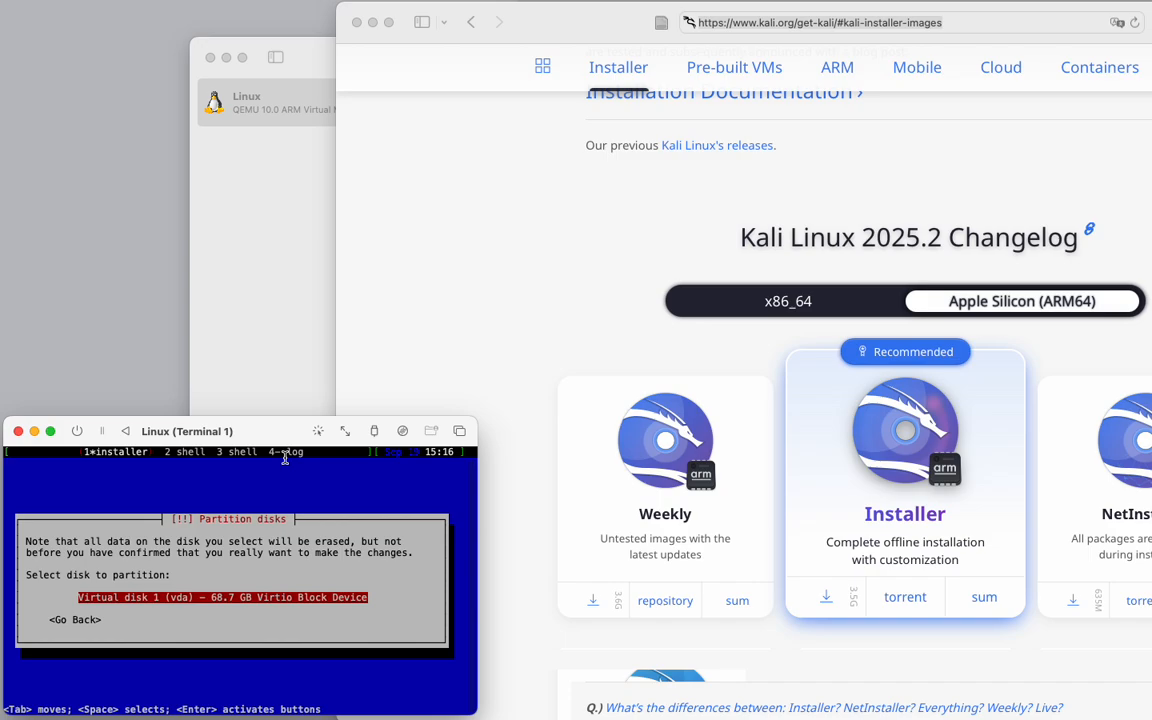
{"action": "key", "text": "Return"}
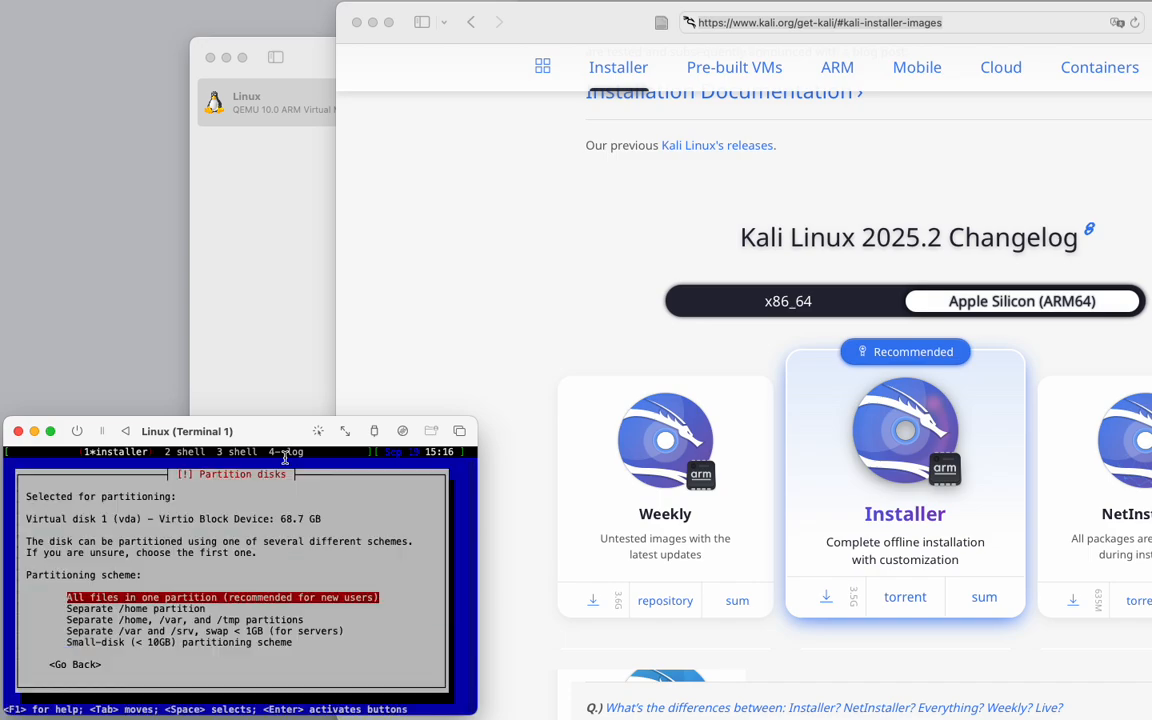
{"action": "key", "text": "Return"}
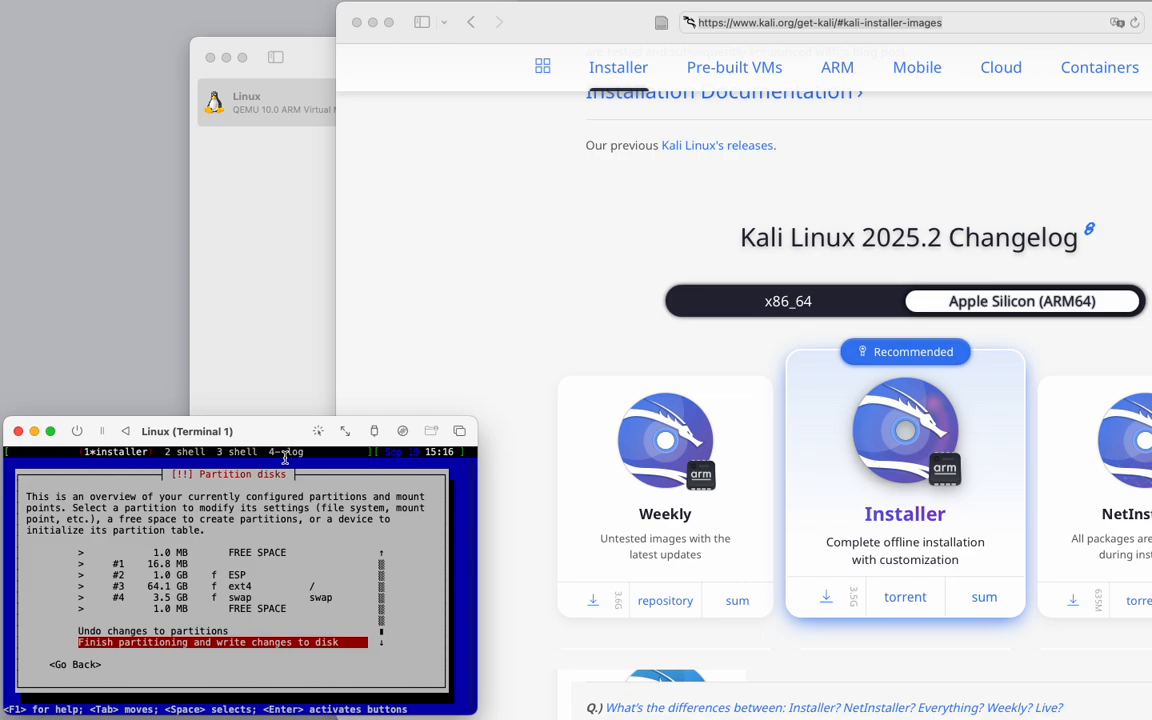
{"action": "key", "text": "Return"}
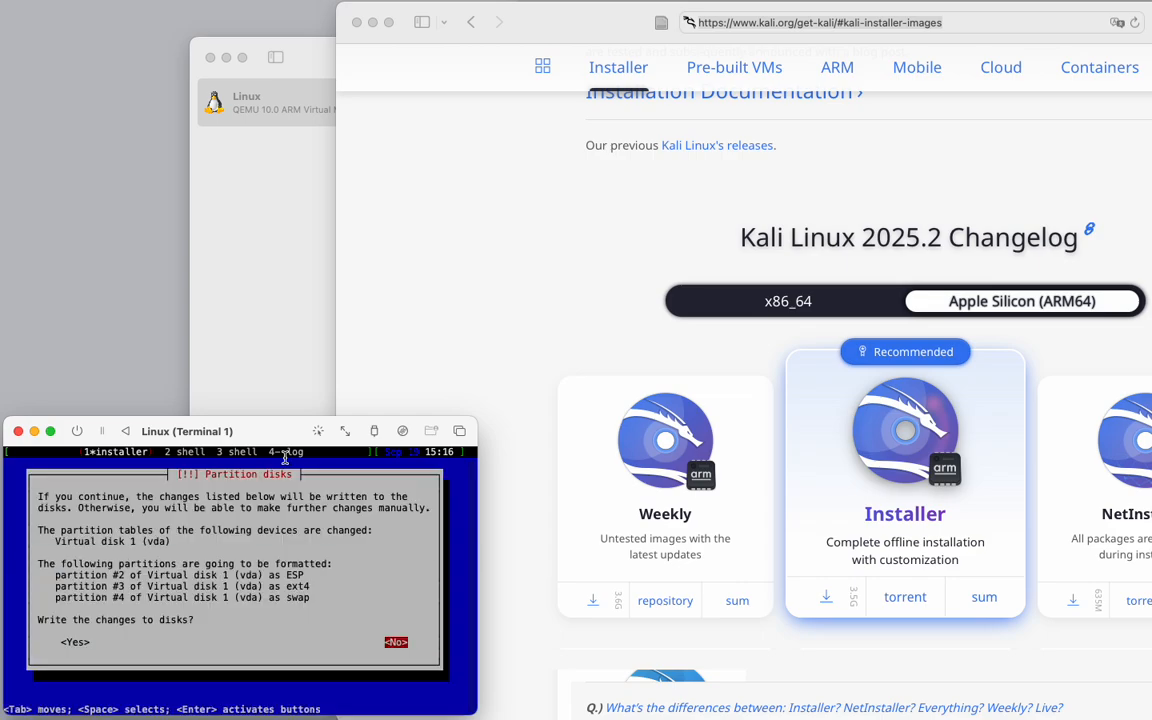
Confirm writing the partition changes to the virtual disk.
{"action": "key", "text": "Tab"}
{"action": "key", "text": "Return"}
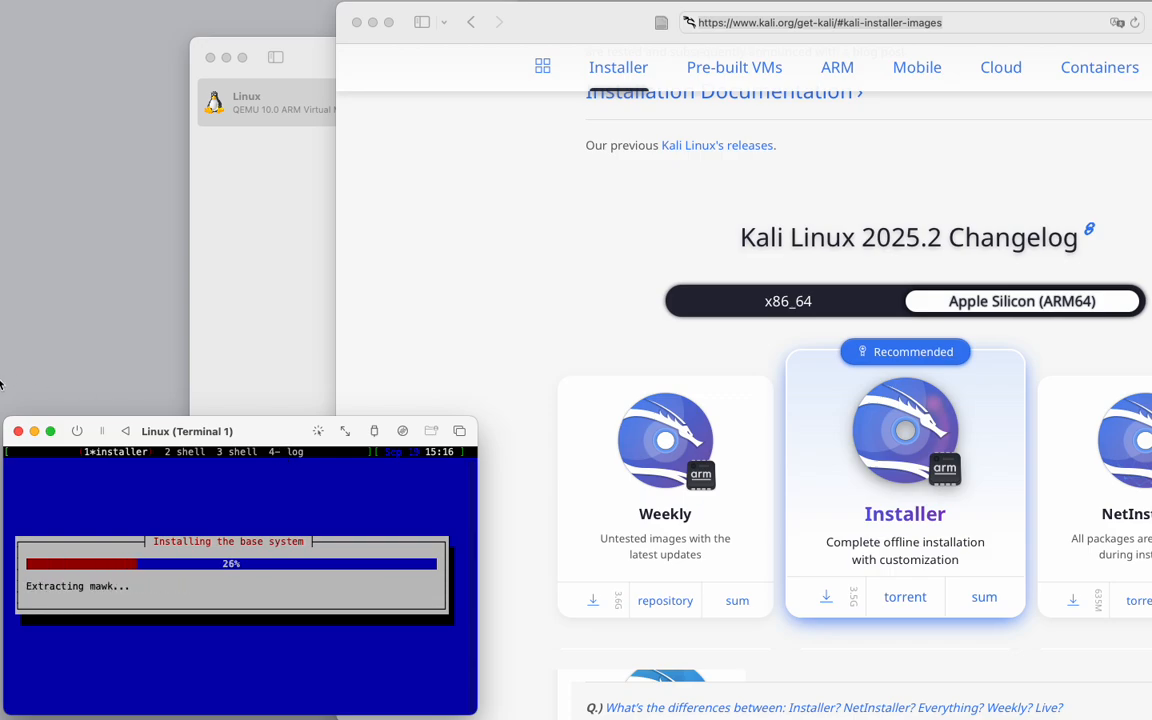
Search the web for utm qemu error operation not permitted.
{"action": "left_click", "coordinate": [600, 16]}
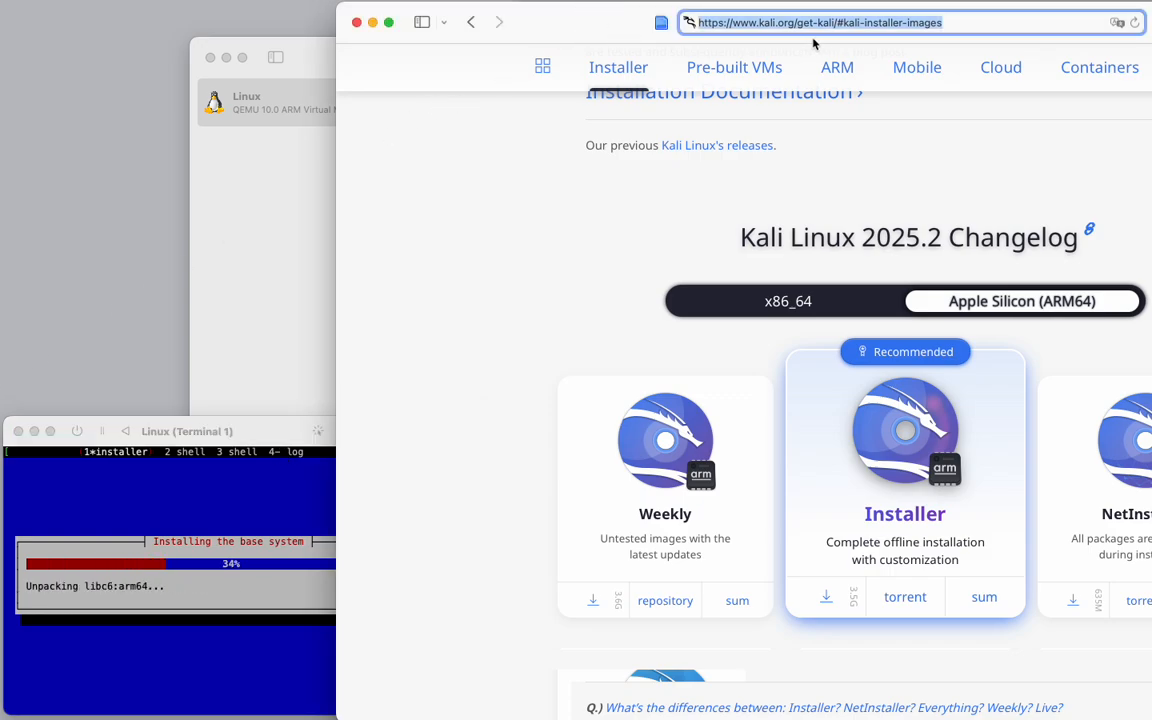
{"action": "type", "text": "ka"}
{"action": "key", "text": "BackSpace"}
{"action": "key", "text": "BackSpace"}
{"action": "key", "text": "Escape"}
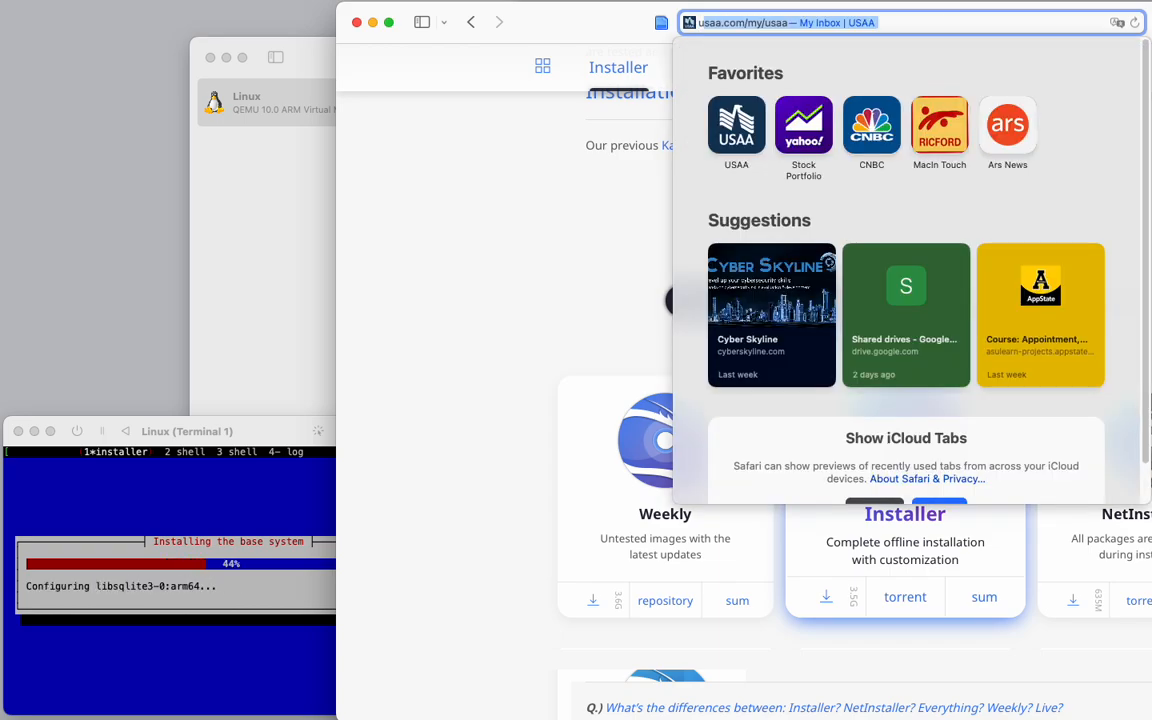
{"action": "type", "text": "utm"}
{"action": "key", "text": "Down"}
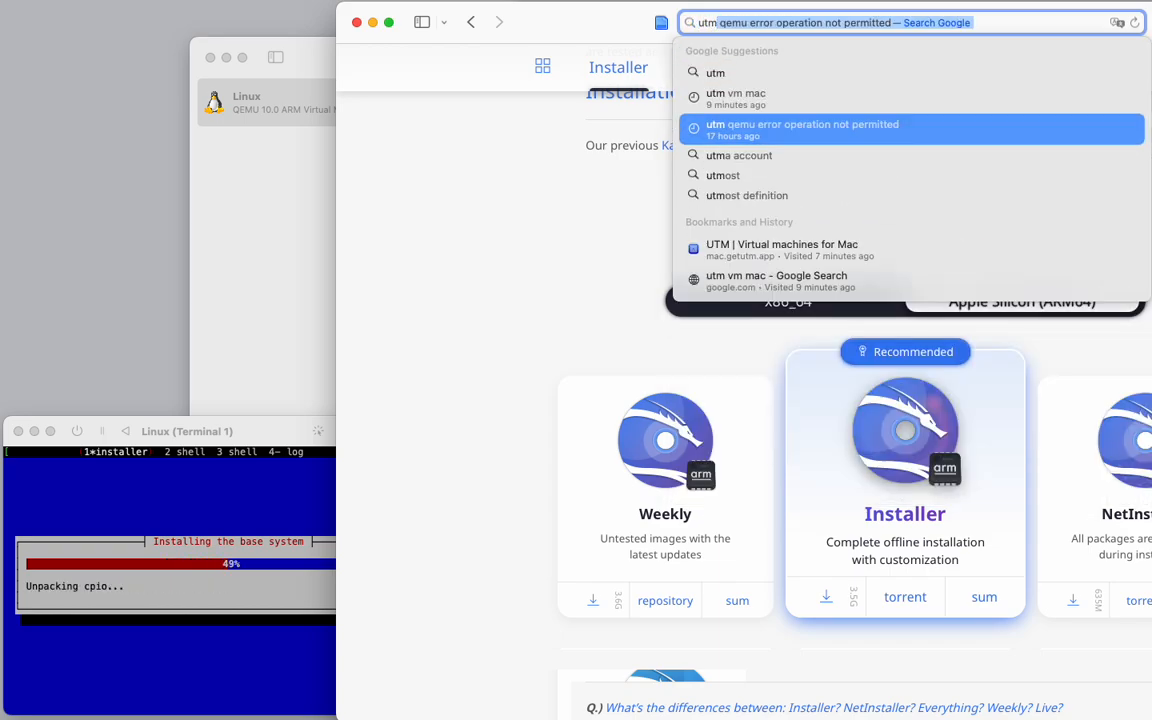
{"action": "key", "text": "Return"}
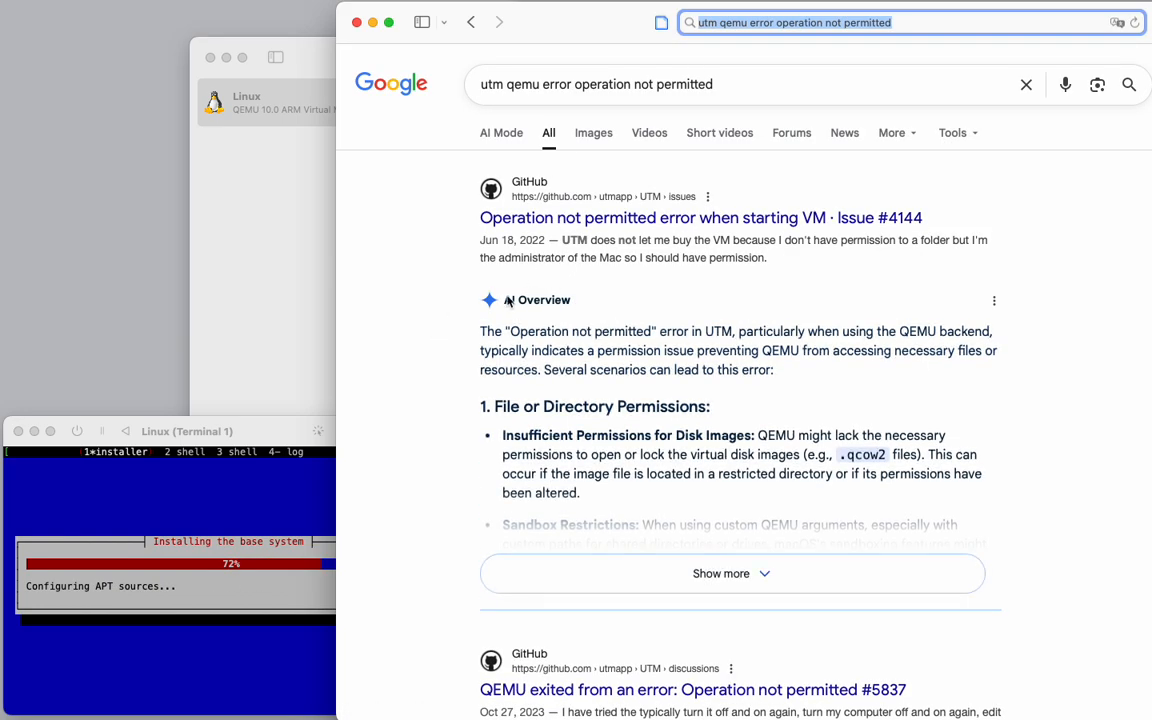
Browse the web and image search results for the UTM operation not permitted error.
{"action": "scroll", "coordinate": [443, 337], "scroll_direction": "down", "scroll_amount": 1}
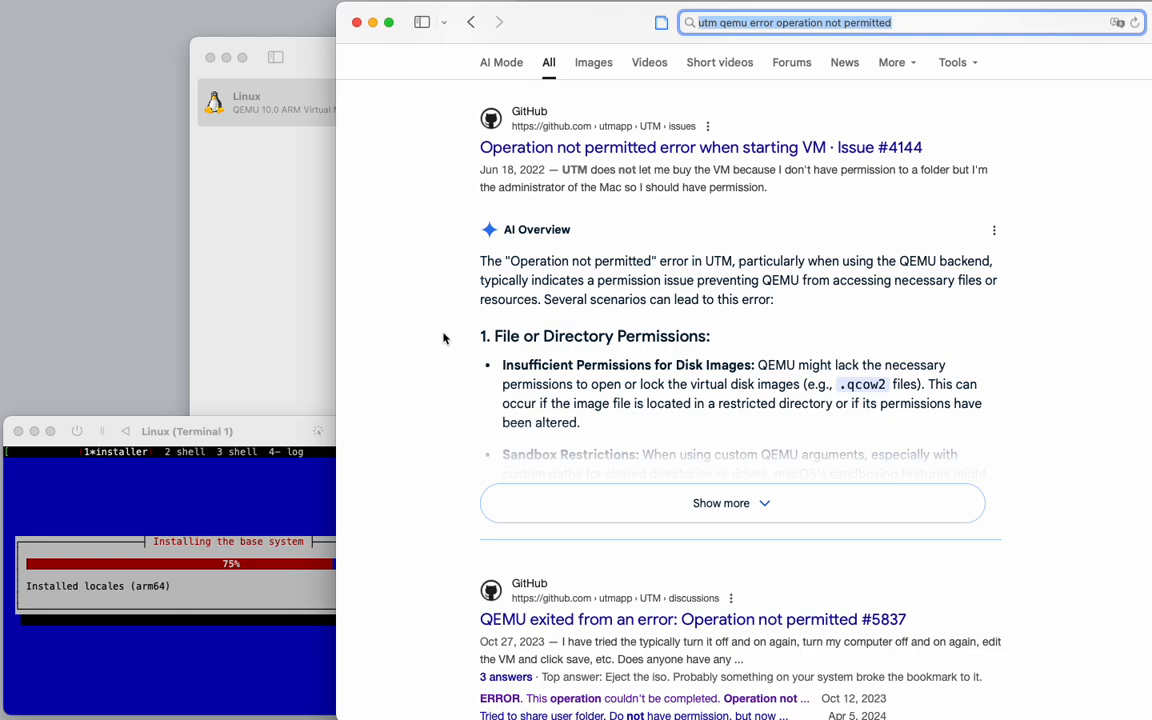
{"action": "scroll", "coordinate": [446, 337], "scroll_direction": "down", "scroll_amount": 4}
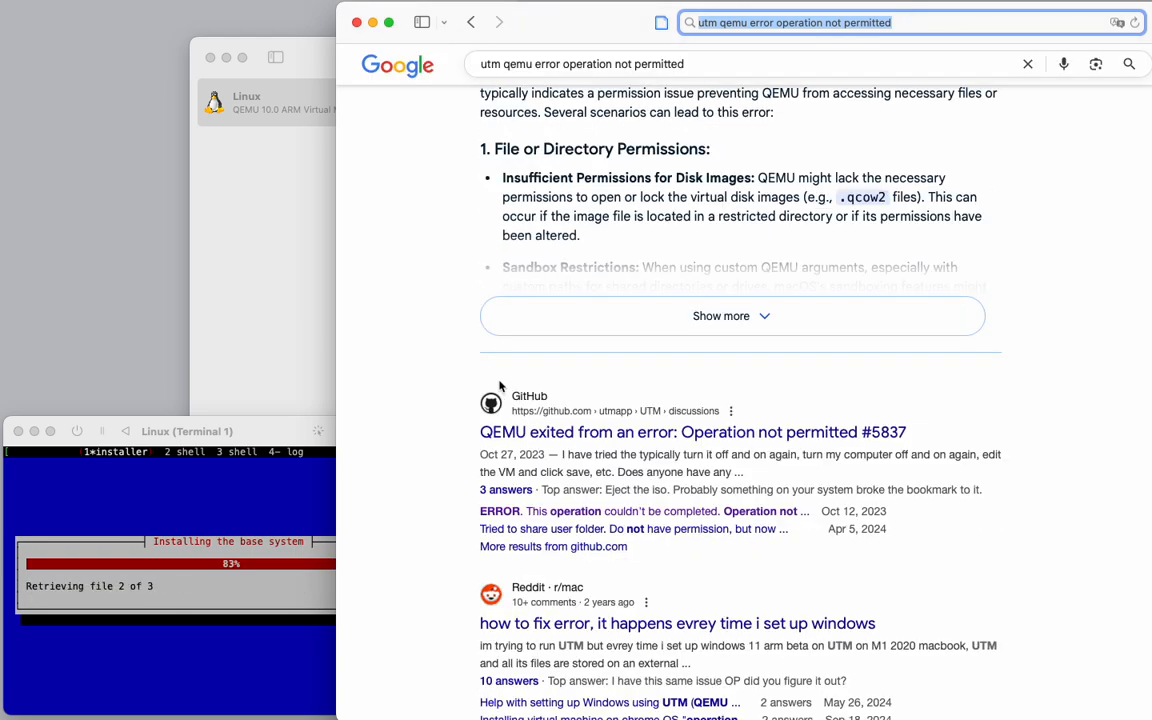
{"action": "scroll", "coordinate": [456, 390], "scroll_direction": "down", "scroll_amount": 3}
{"action": "scroll", "coordinate": [455, 388], "scroll_direction": "up", "scroll_amount": 8}
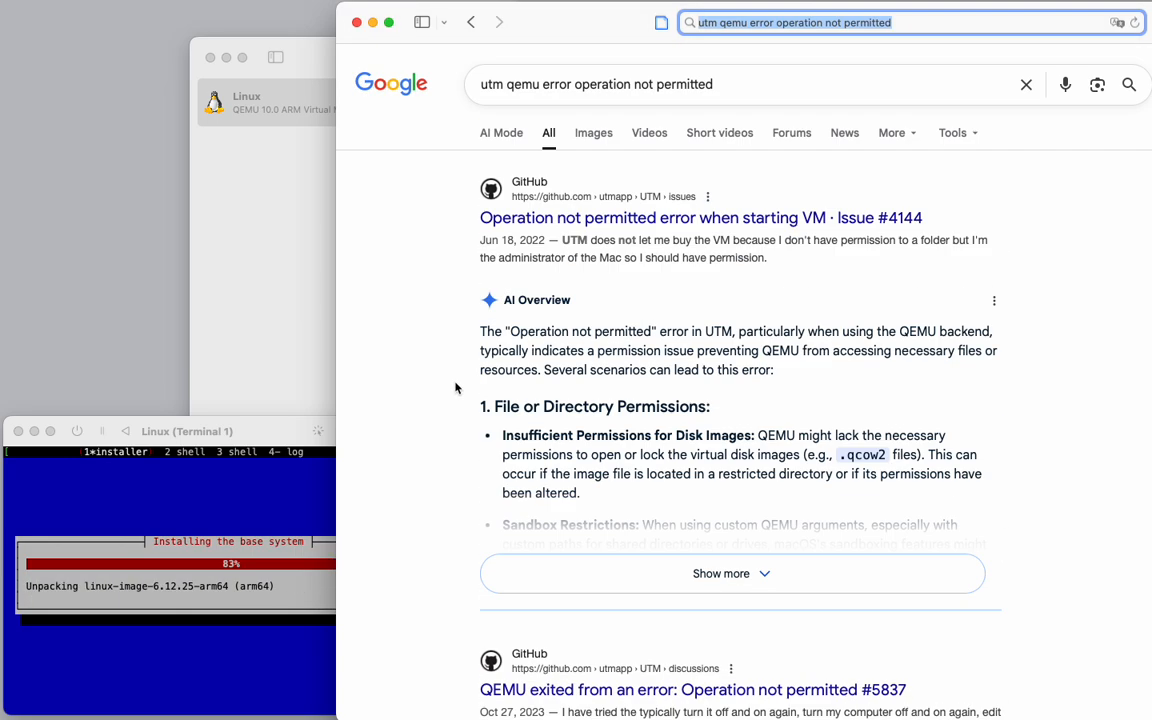
{"action": "left_click", "coordinate": [597, 137]}
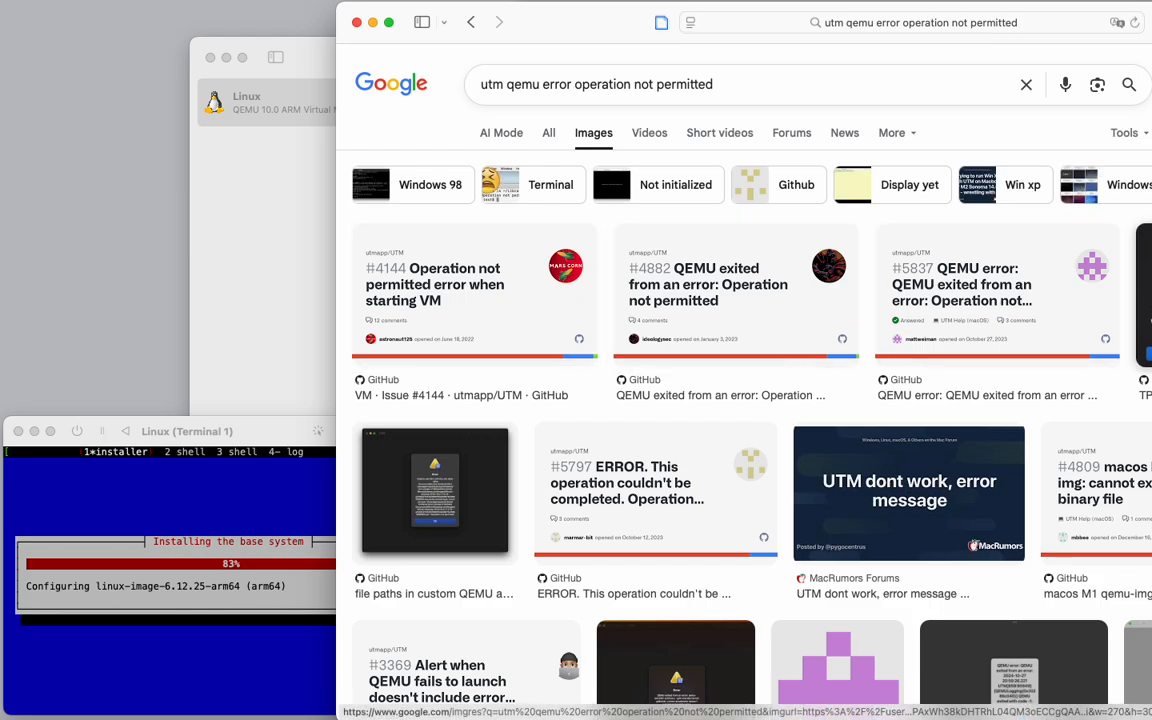
{"action": "scroll", "coordinate": [676, 442], "scroll_direction": "down", "scroll_amount": 3}
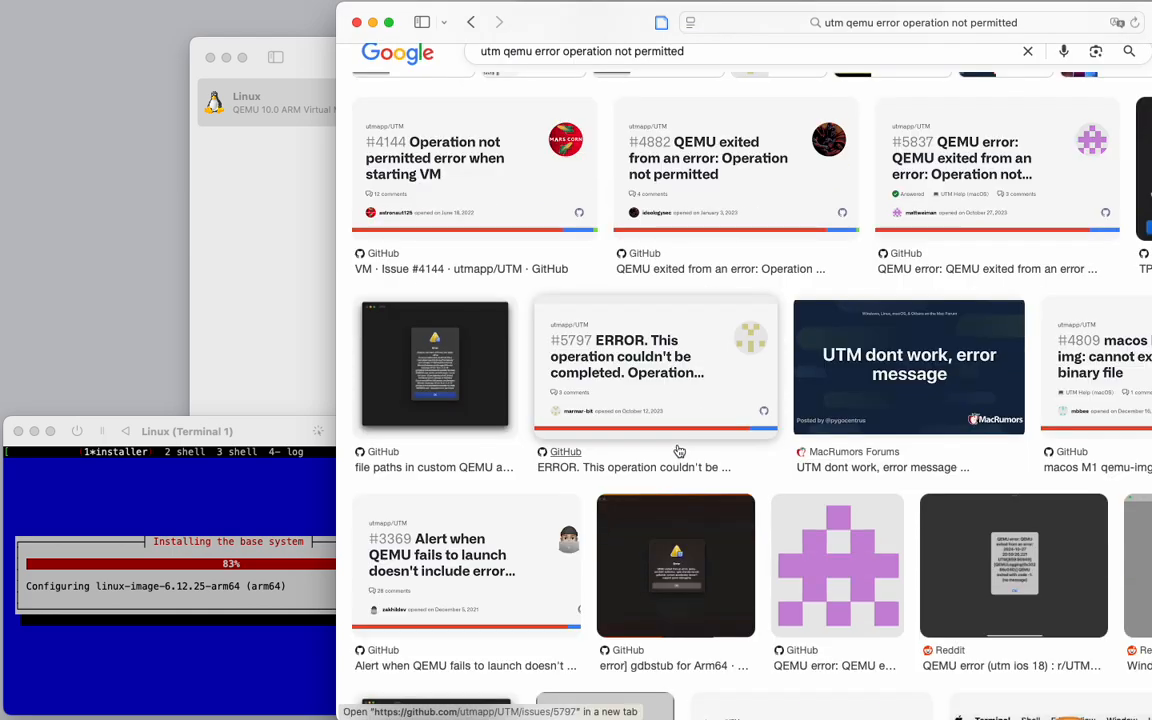
{"action": "scroll", "coordinate": [679, 452], "scroll_direction": "down", "scroll_amount": 2}
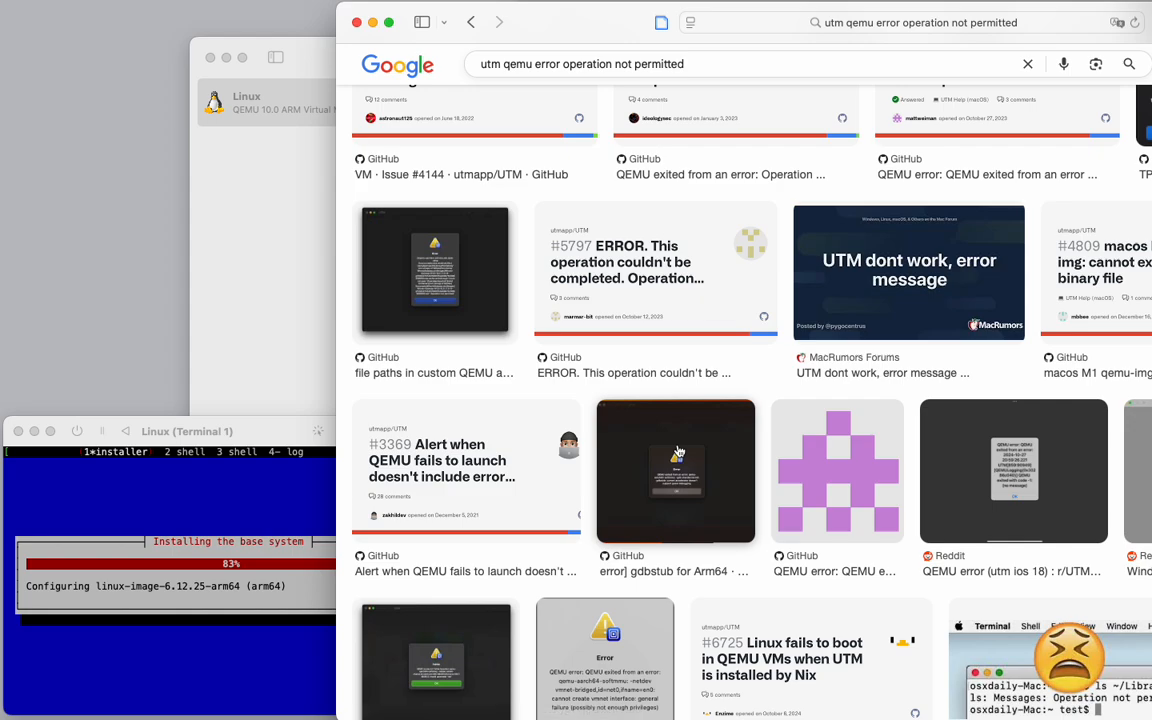
{"action": "scroll", "coordinate": [677, 452], "scroll_direction": "down", "scroll_amount": 1}
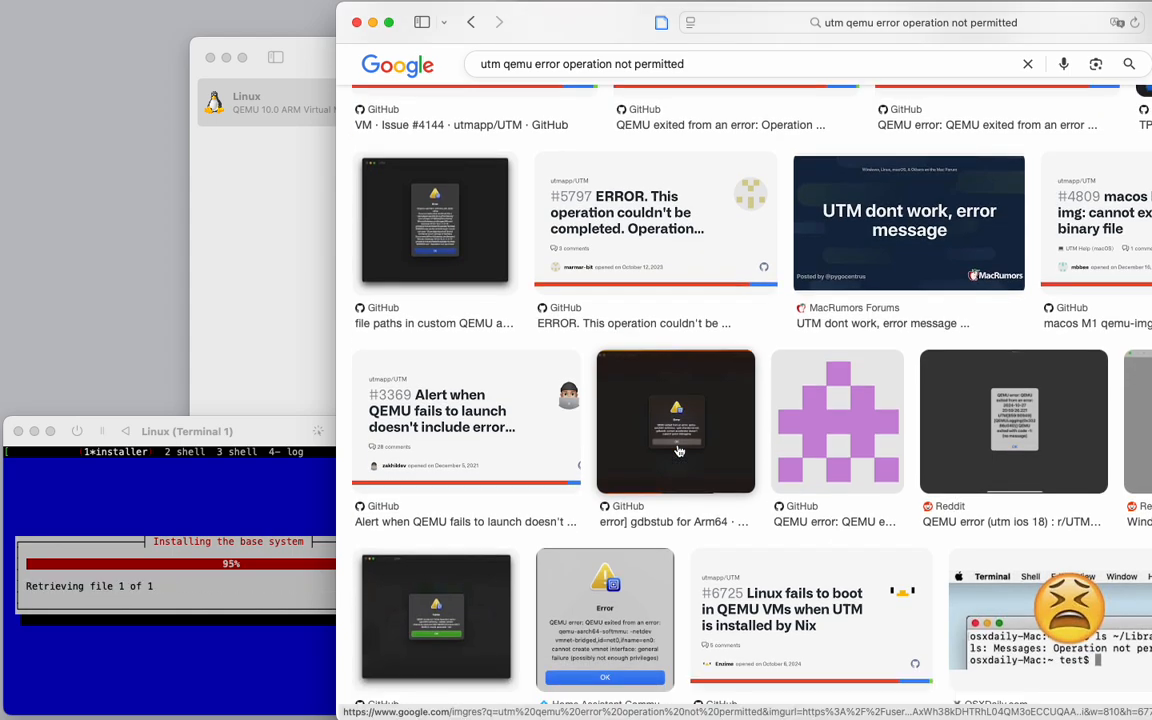
{"action": "scroll", "coordinate": [677, 452], "scroll_direction": "down", "scroll_amount": 2}
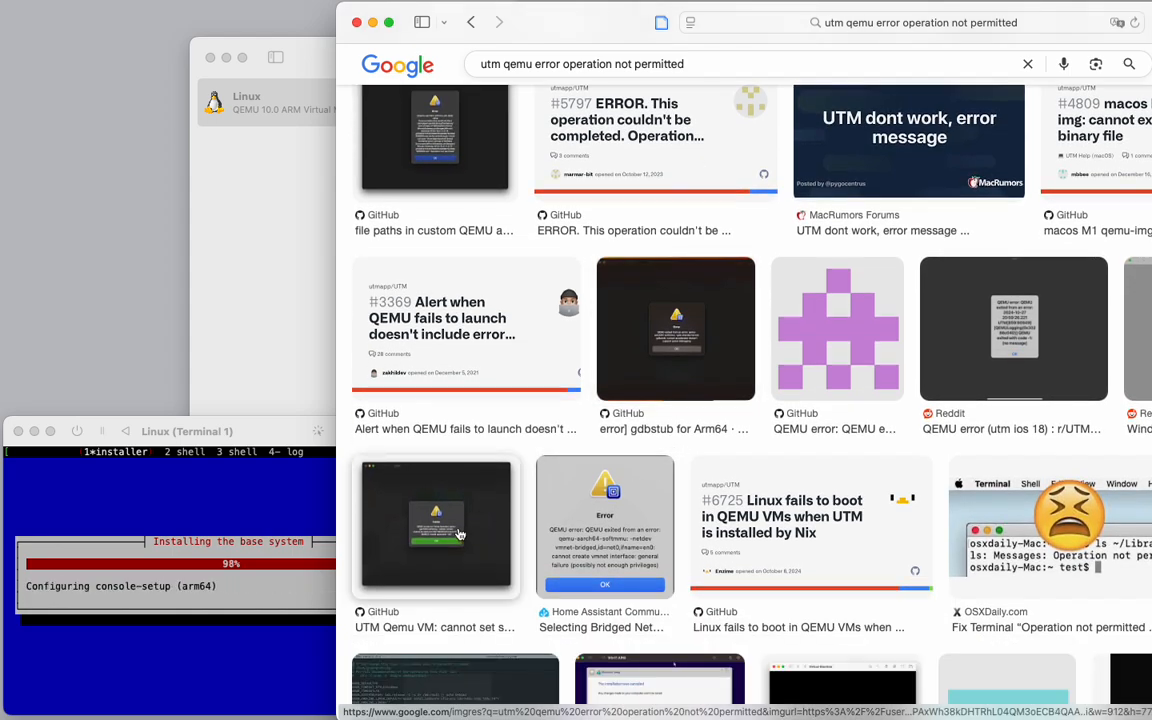
{"action": "left_click", "coordinate": [436, 527]}
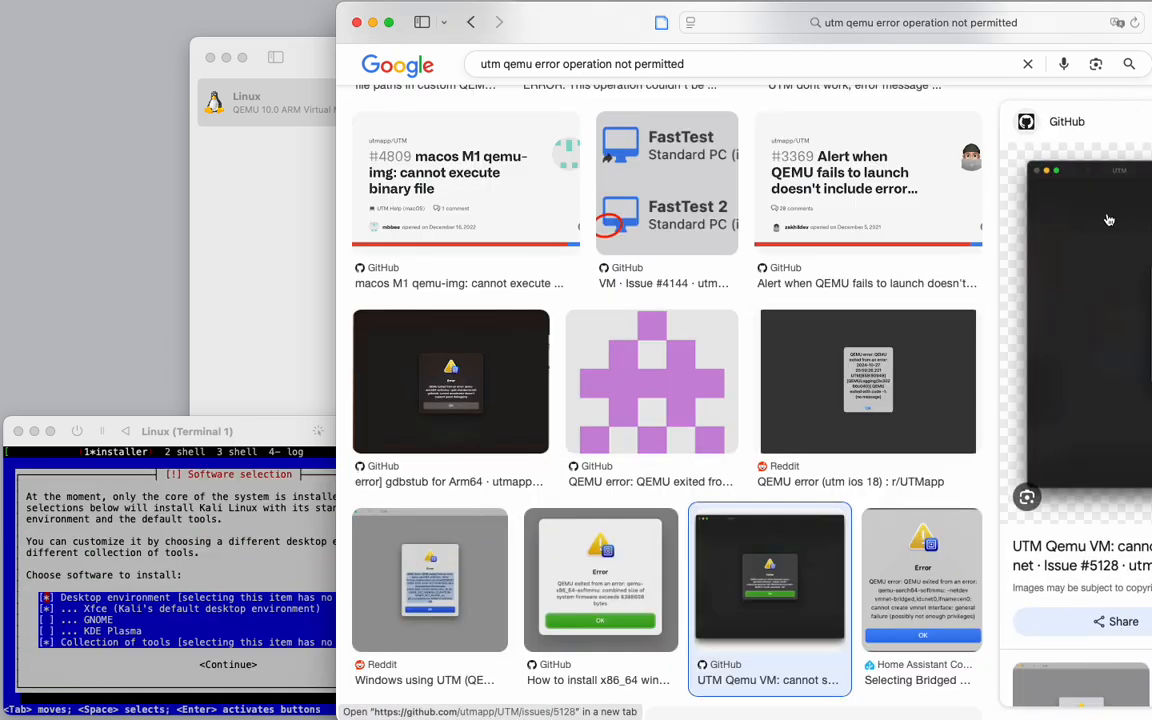
{"action": "left_click", "coordinate": [450, 378]}
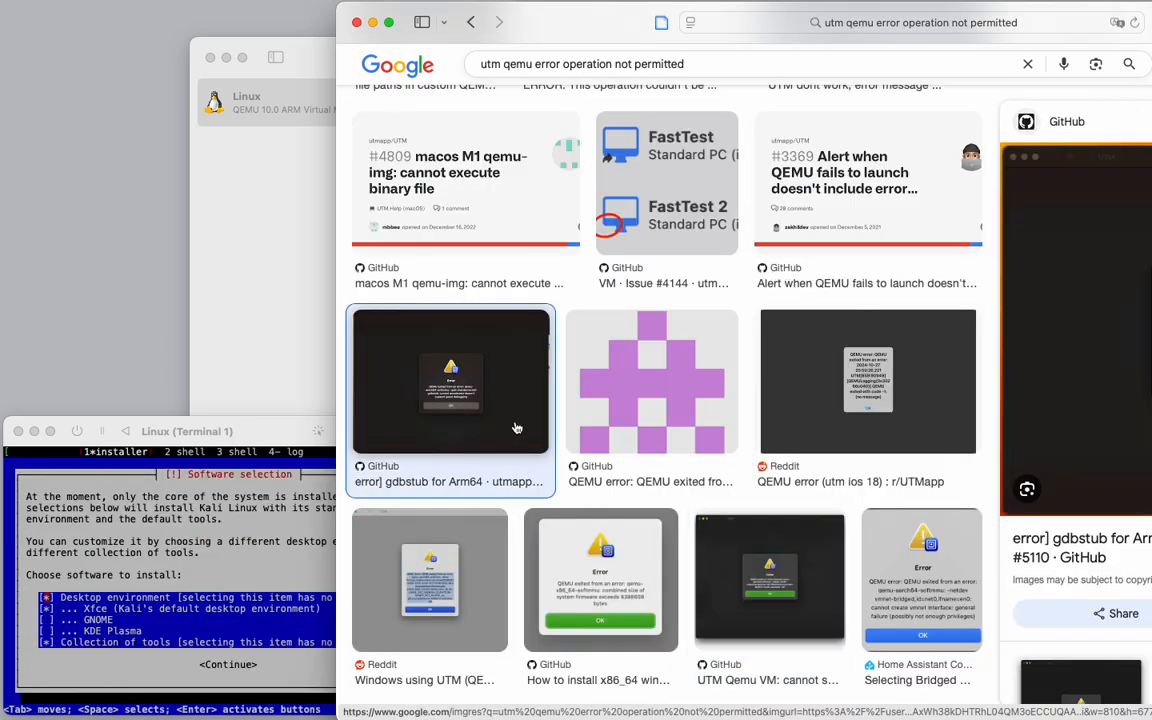
{"action": "scroll", "coordinate": [636, 509], "scroll_direction": "down", "scroll_amount": 3}
{"action": "scroll", "coordinate": [636, 505], "scroll_direction": "up", "scroll_amount": 10}
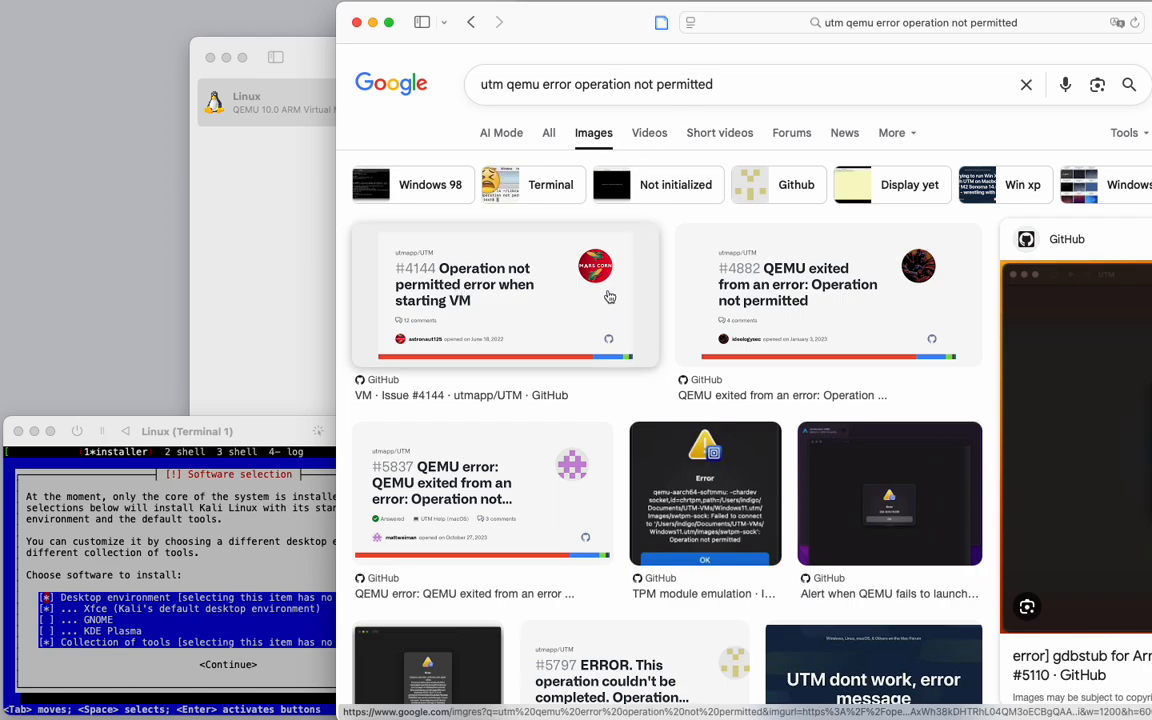
Open GitHub issue #5797 about the Operation not permitted error and read its comments.
{"action": "left_click", "coordinate": [550, 136]}
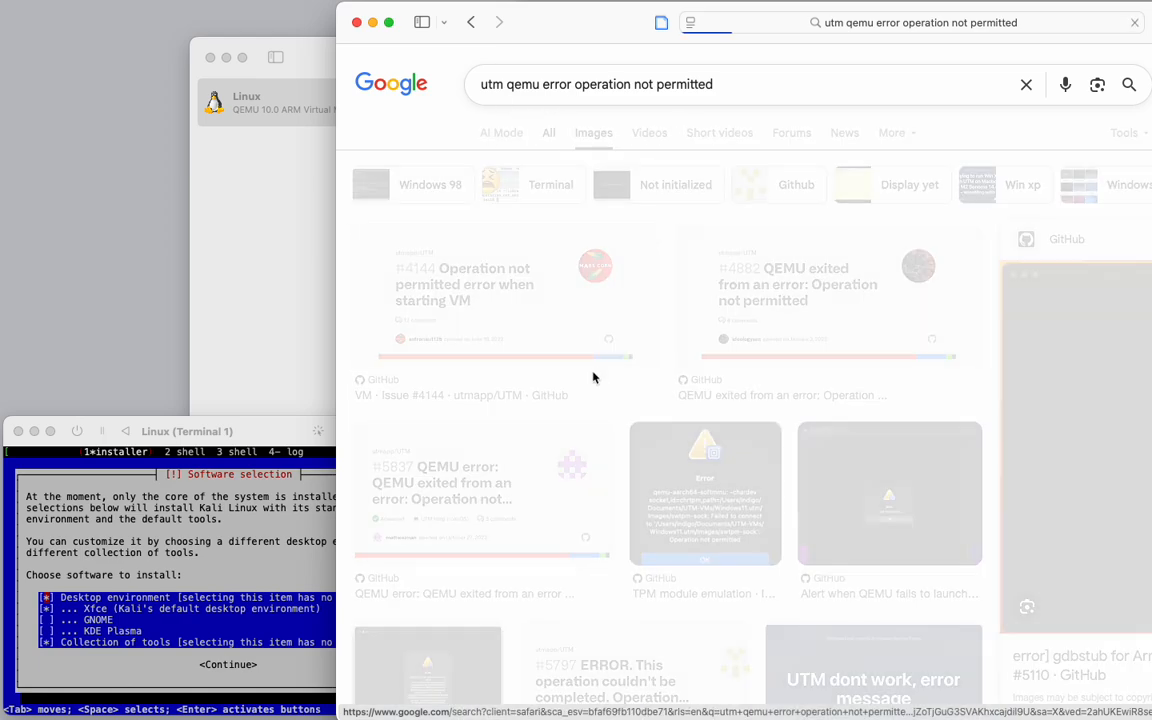
{"action": "scroll", "coordinate": [550, 409], "scroll_direction": "down", "scroll_amount": 5}
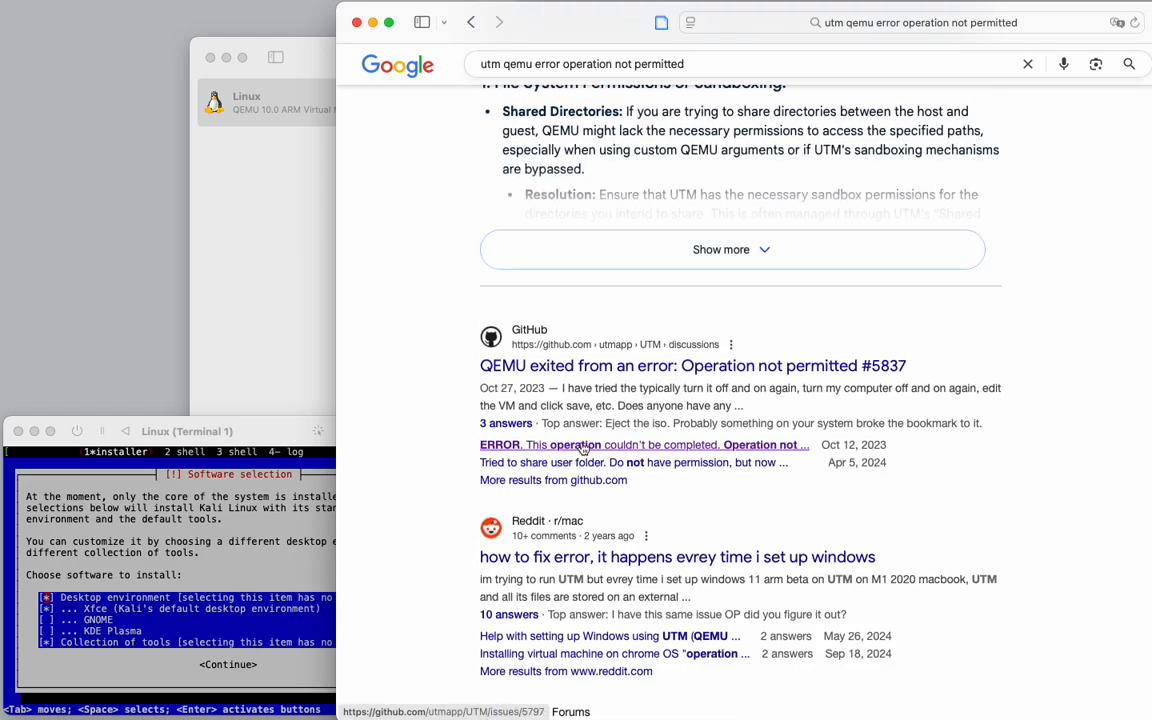
{"action": "left_click", "coordinate": [583, 446], "text": "super"}
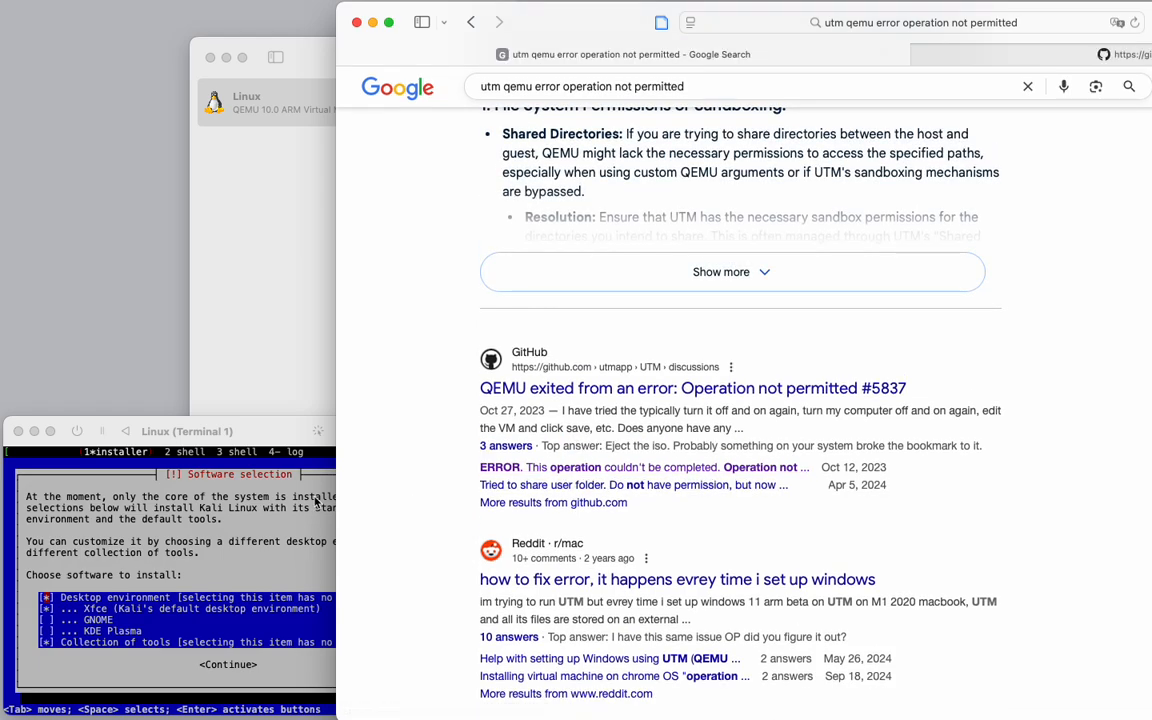
{"action": "left_click", "coordinate": [1103, 50]}
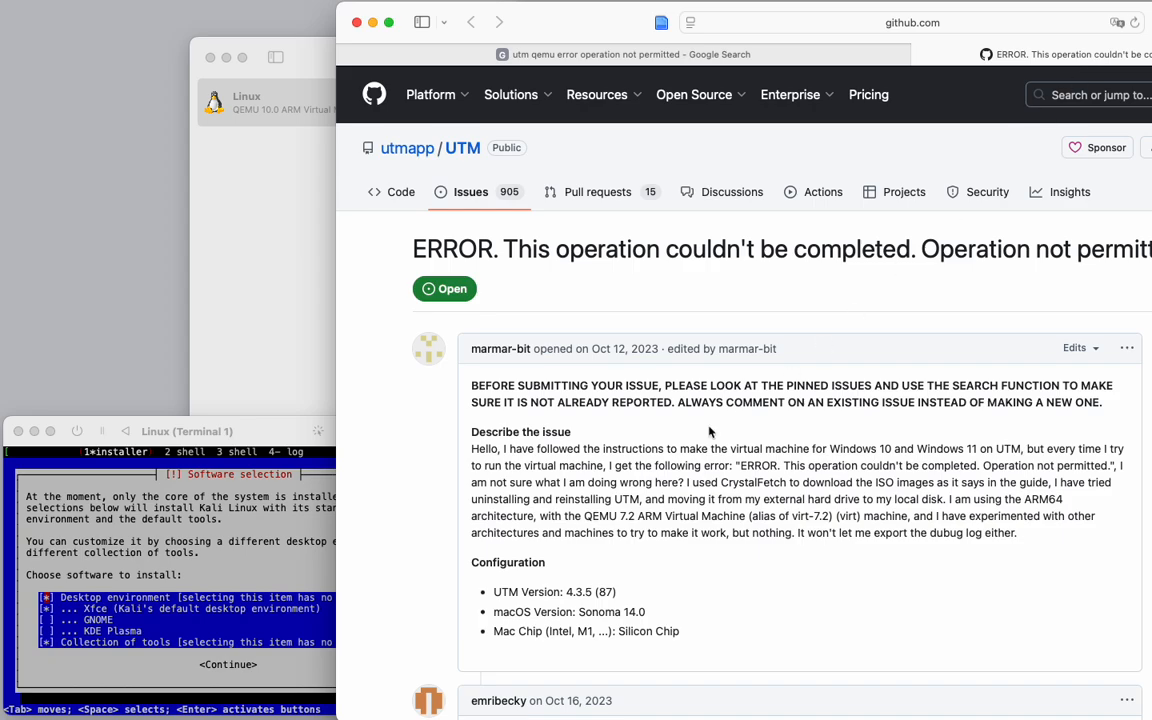
{"action": "scroll", "coordinate": [673, 450], "scroll_direction": "down", "scroll_amount": 12}
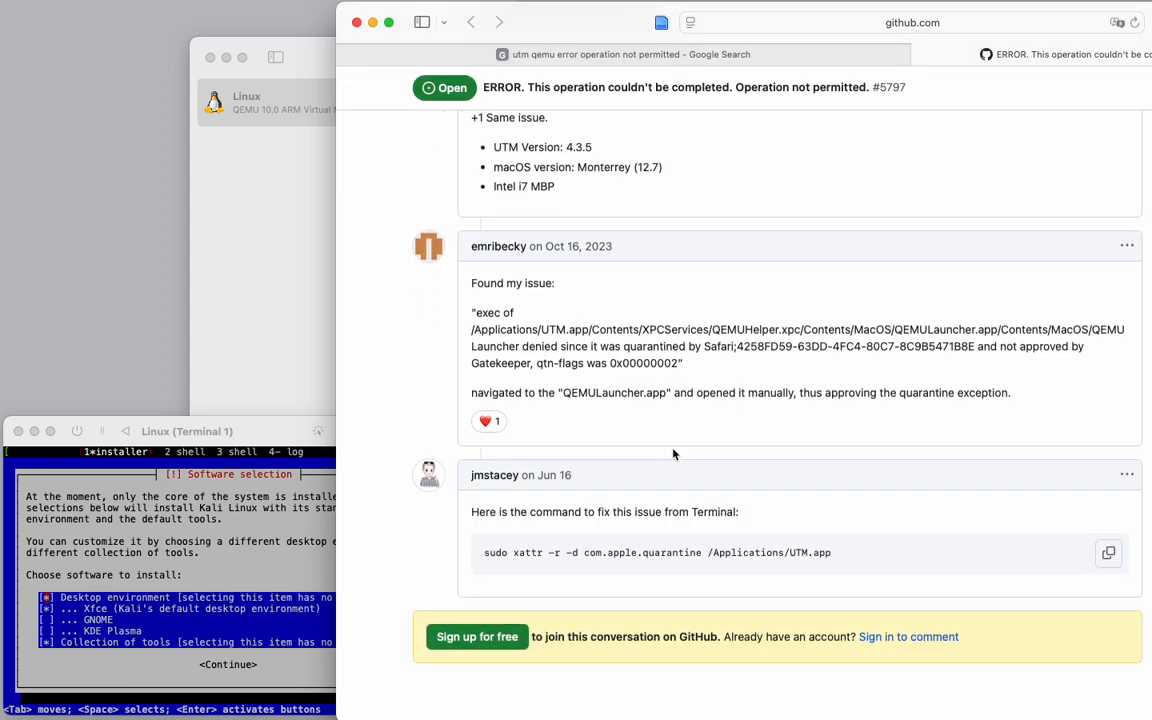
{"action": "scroll", "coordinate": [655, 437], "scroll_direction": "down", "scroll_amount": 1}
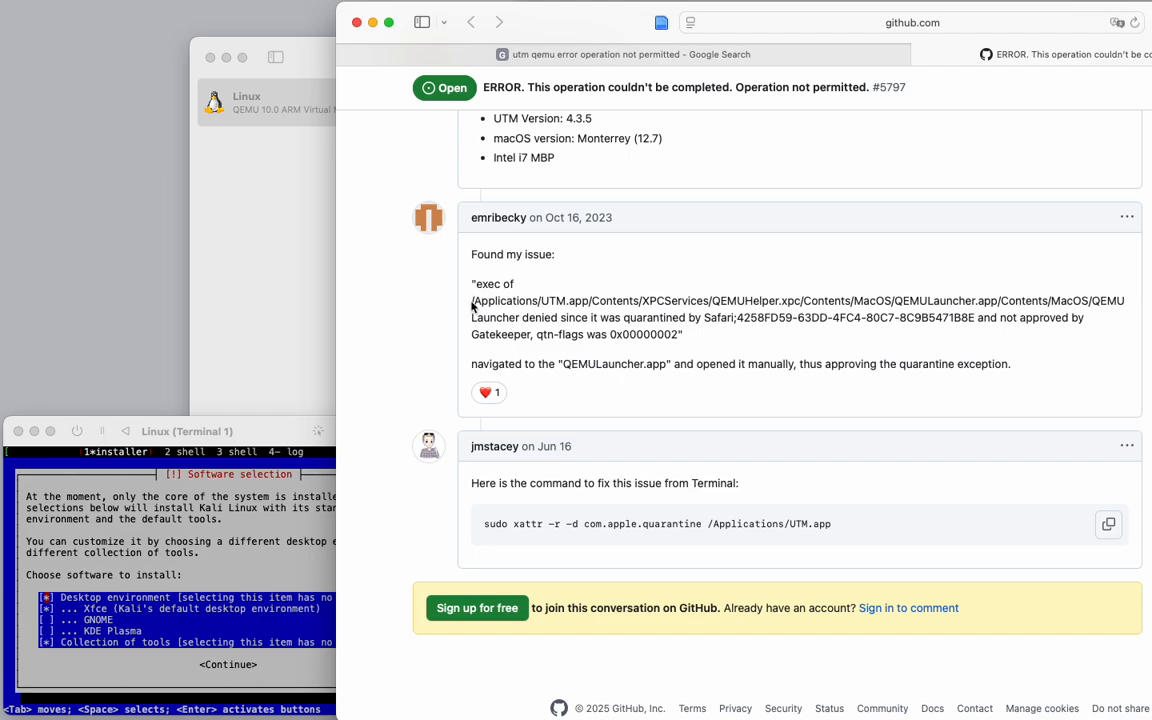
Open the QEMULauncher folder from the issue's path in Finder and launch QEMULauncher to approve the quarantine exception.
{"action": "left_click_drag", "start_coordinate": [472, 301], "coordinate": [1094, 303]}
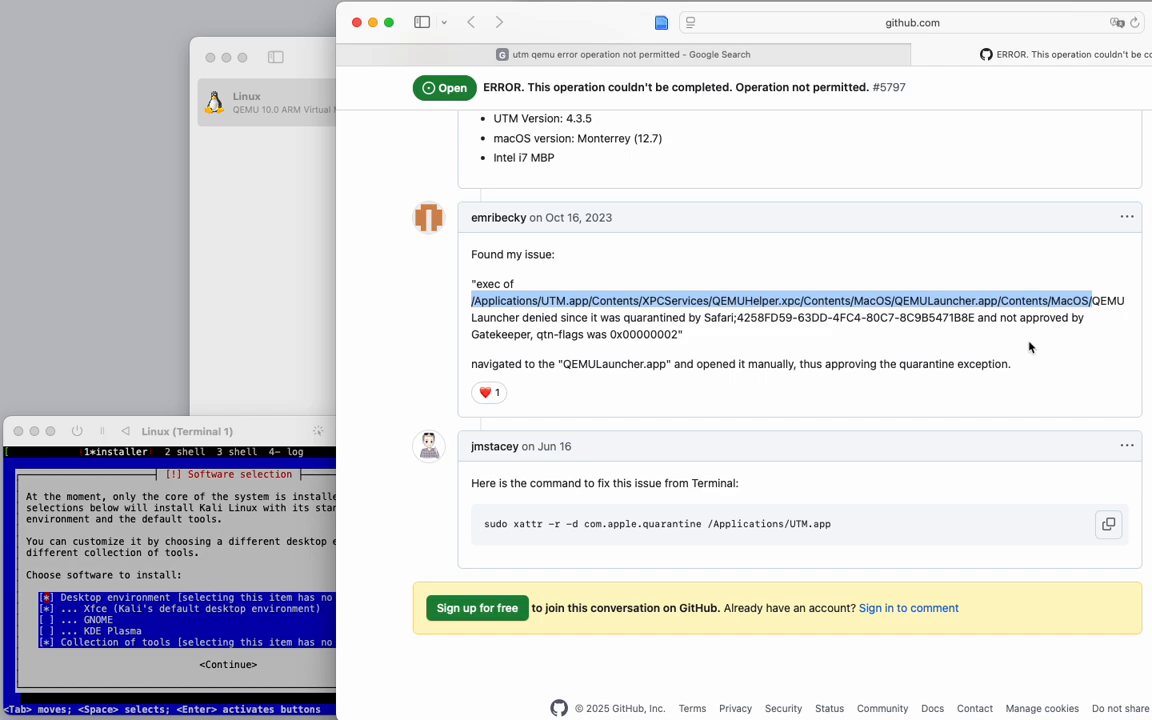
{"action": "key", "text": "super+space"}
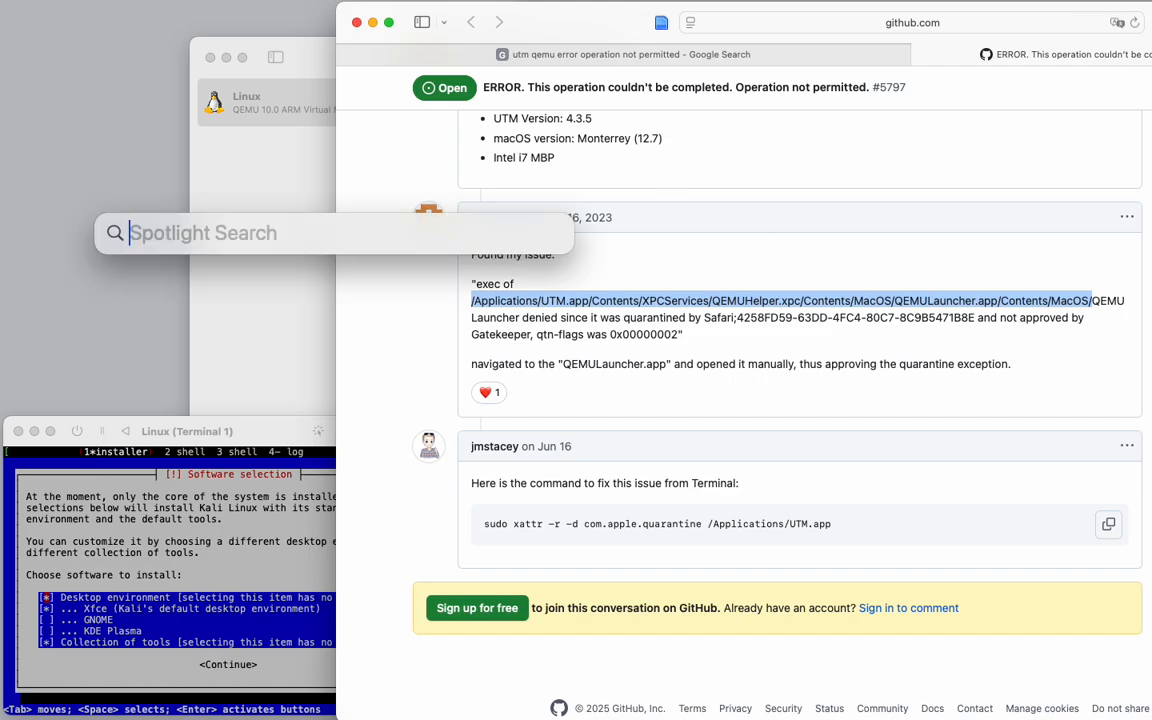
{"action": "key", "text": "Escape"}
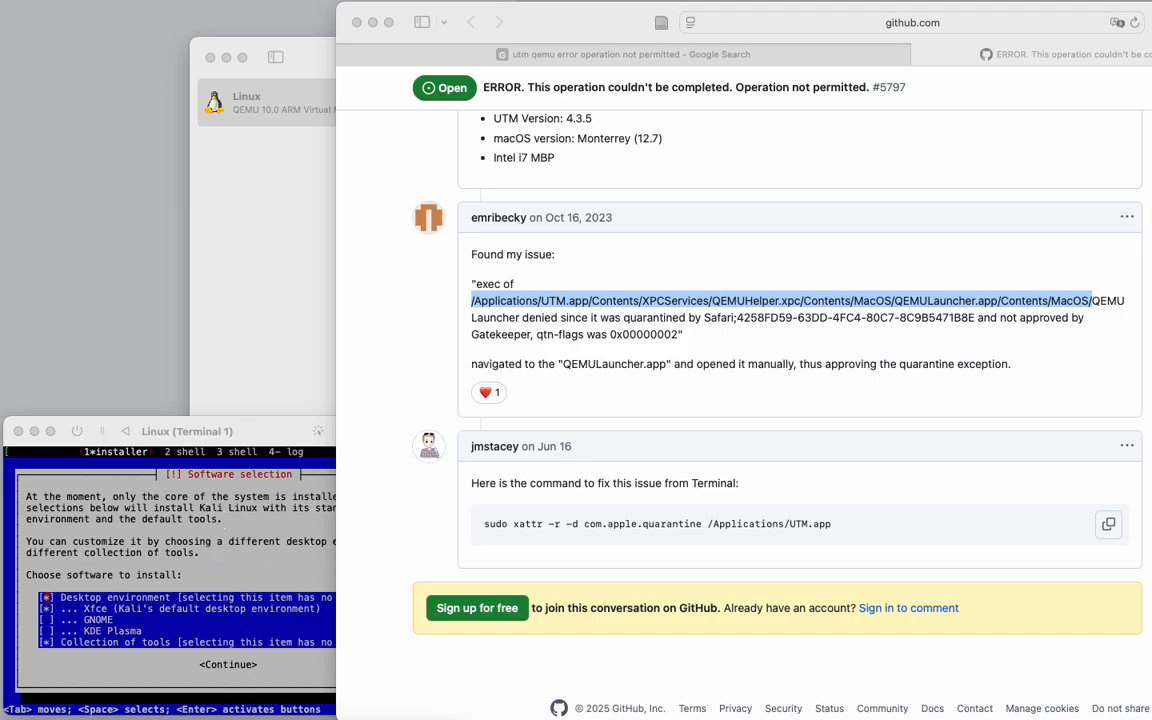
{"action": "left_click_drag", "start_coordinate": [470, 716], "coordinate": [446, 237]}
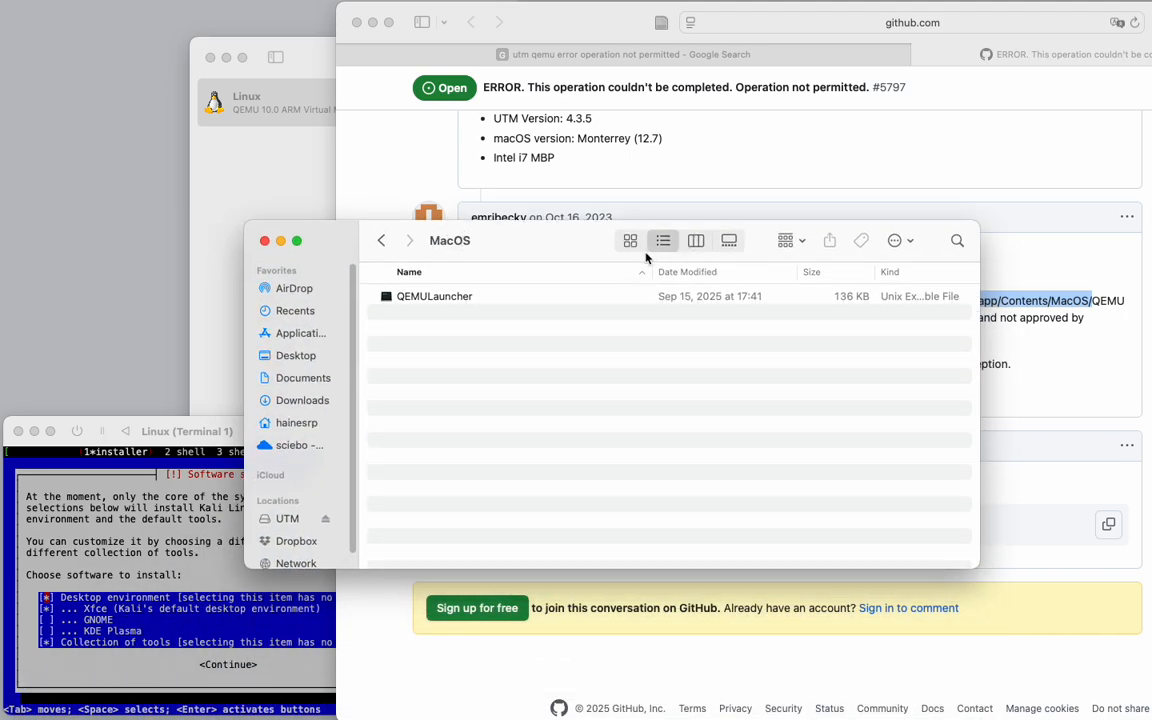
{"action": "left_click", "coordinate": [696, 240]}
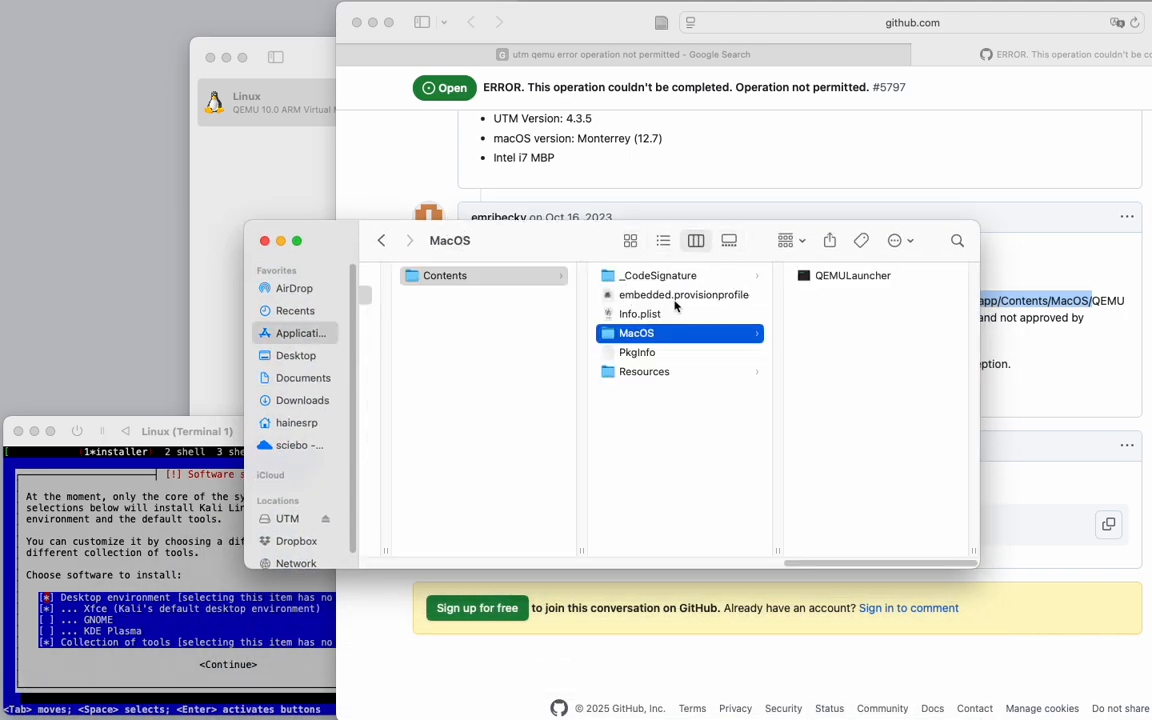
{"action": "mouse_move", "coordinate": [812, 563]}
{"action": "left_mouse_down"}
{"action": "mouse_move", "coordinate": [375, 550]}
{"action": "mouse_move", "coordinate": [353, 556]}
{"action": "mouse_move", "coordinate": [411, 558]}
{"action": "mouse_move", "coordinate": [350, 560]}
{"action": "mouse_move", "coordinate": [828, 551]}
{"action": "left_mouse_up"}
{"action": "double_click", "coordinate": [822, 278]}
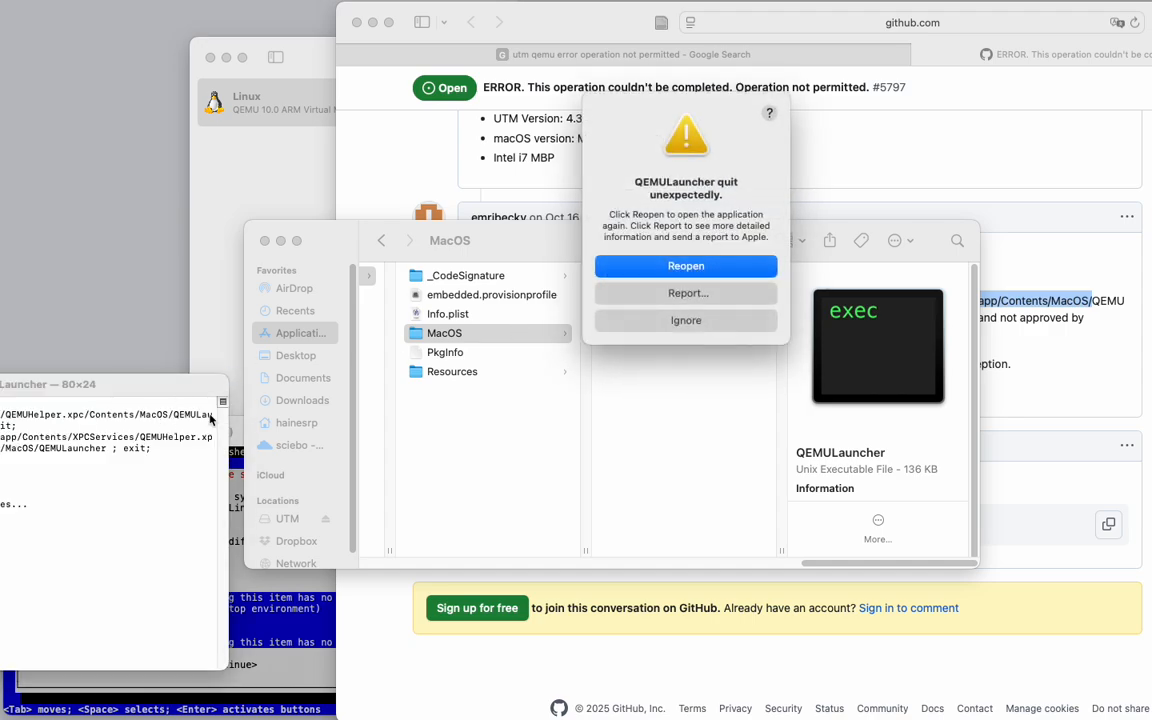
Ignore the QEMULauncher crash report and close the Terminal and Finder windows.
{"action": "left_click_drag", "start_coordinate": [127, 383], "coordinate": [678, 266]}
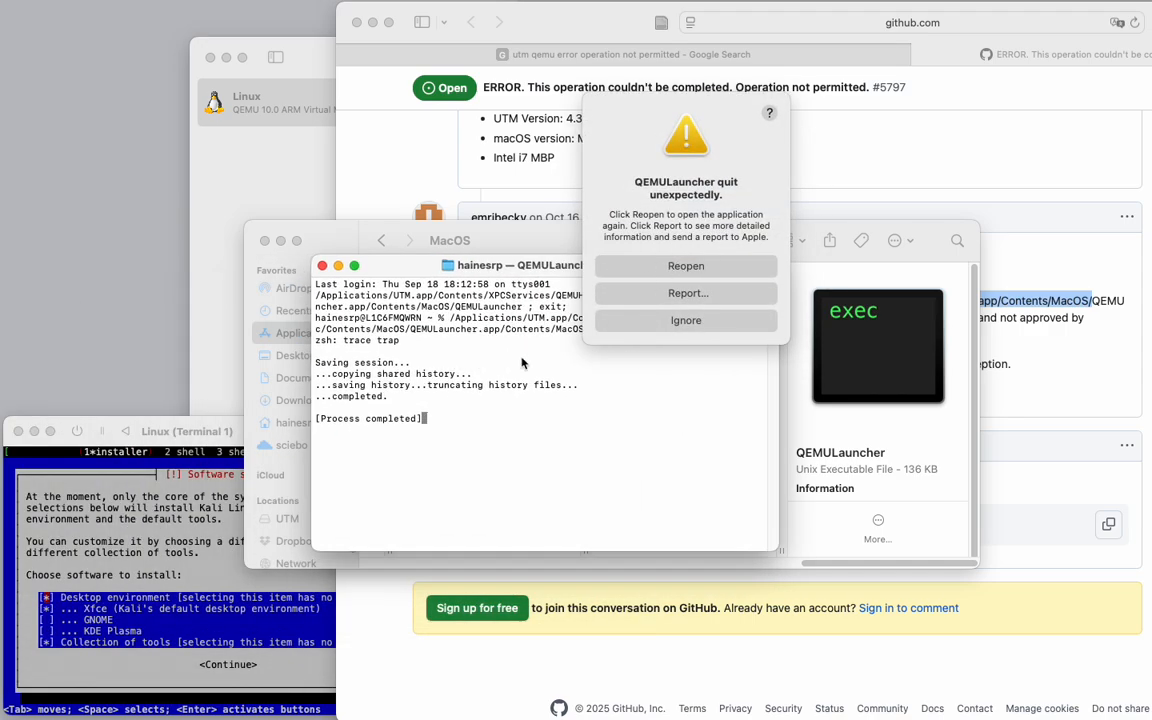
{"action": "left_click", "coordinate": [699, 320]}
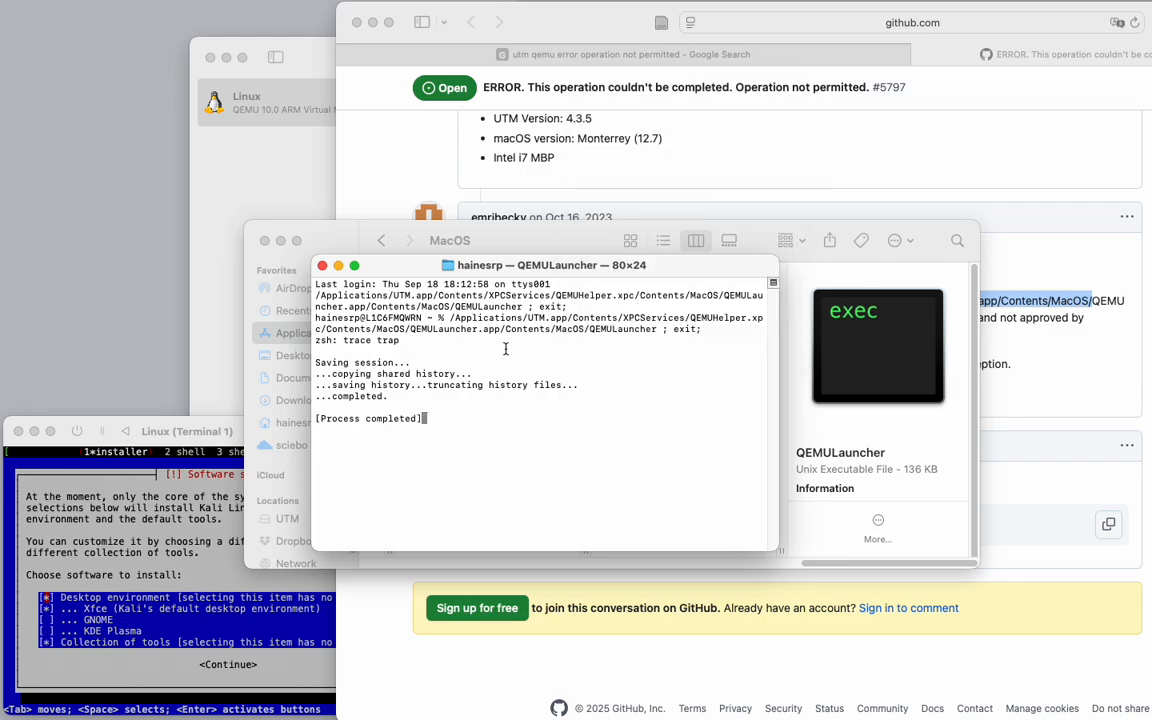
{"action": "left_click", "coordinate": [322, 265]}
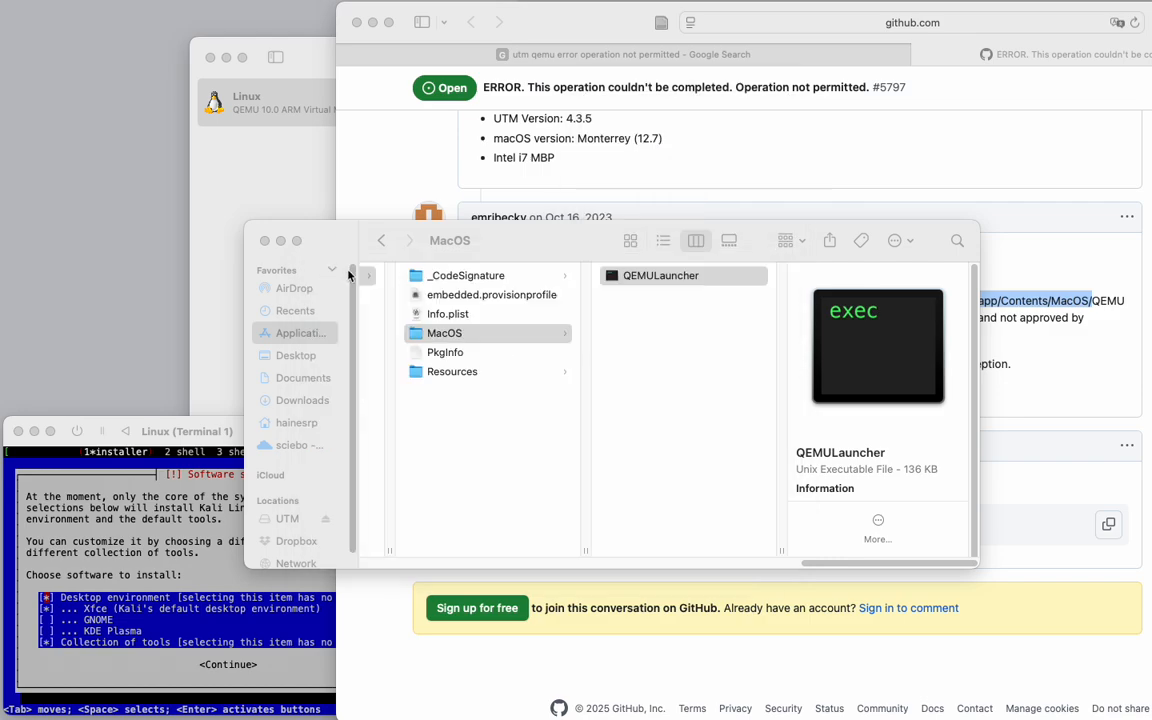
{"action": "left_click", "coordinate": [533, 86]}
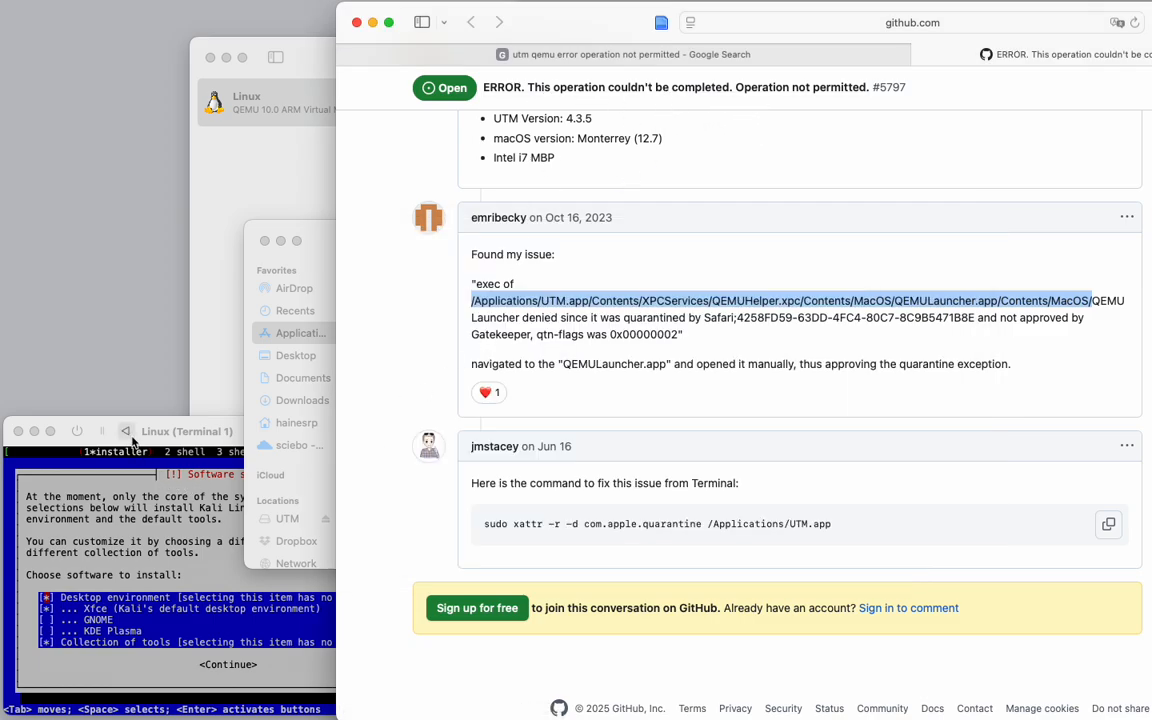
Continue the Kali installation with the default Xfce desktop software selection.
{"action": "left_click", "coordinate": [139, 533]}
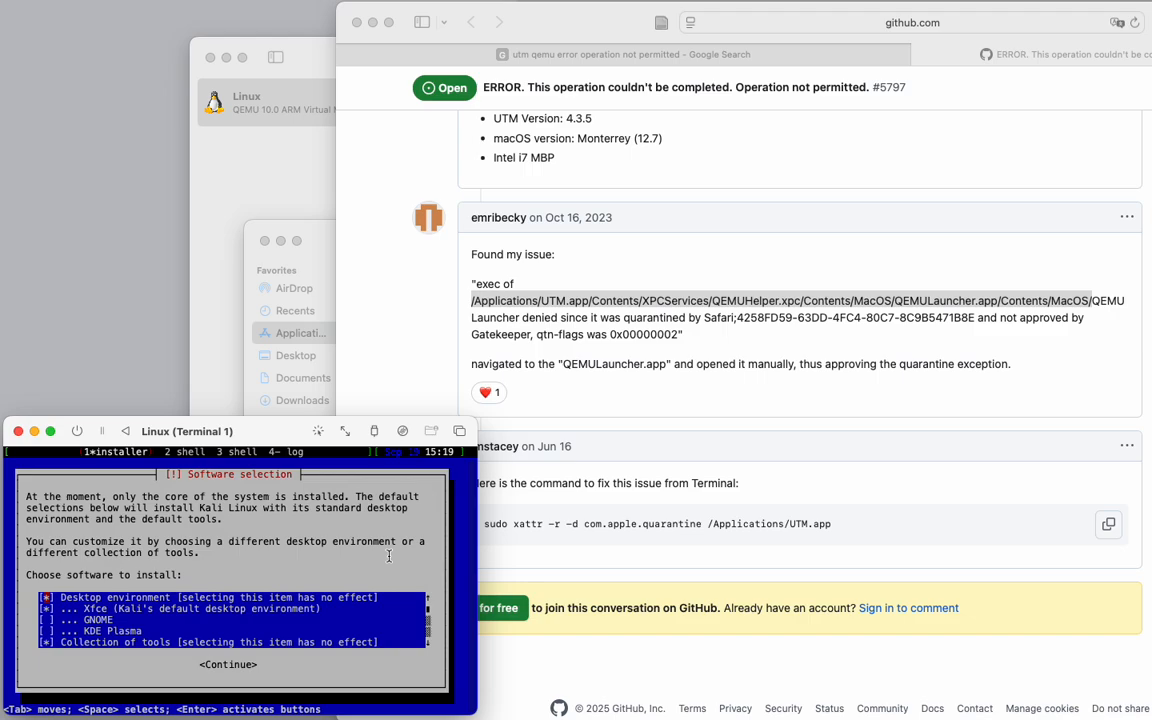
{"action": "key", "text": "Return"}
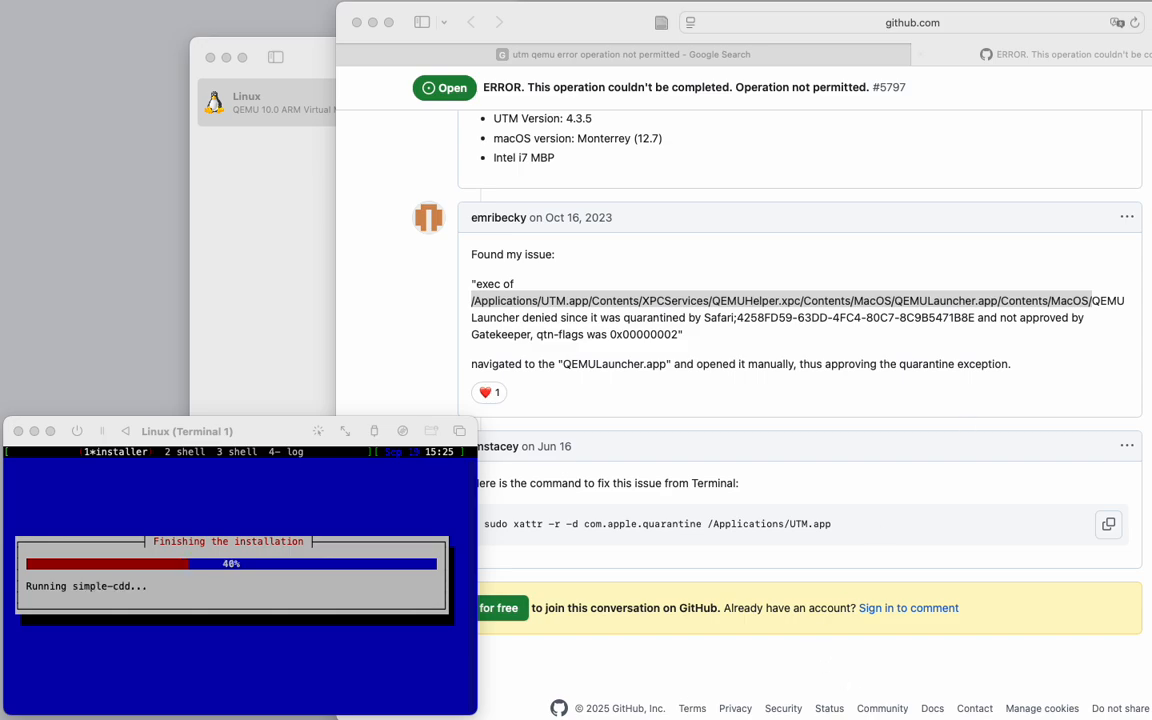
{"action": "key", "text": "super+grave"}
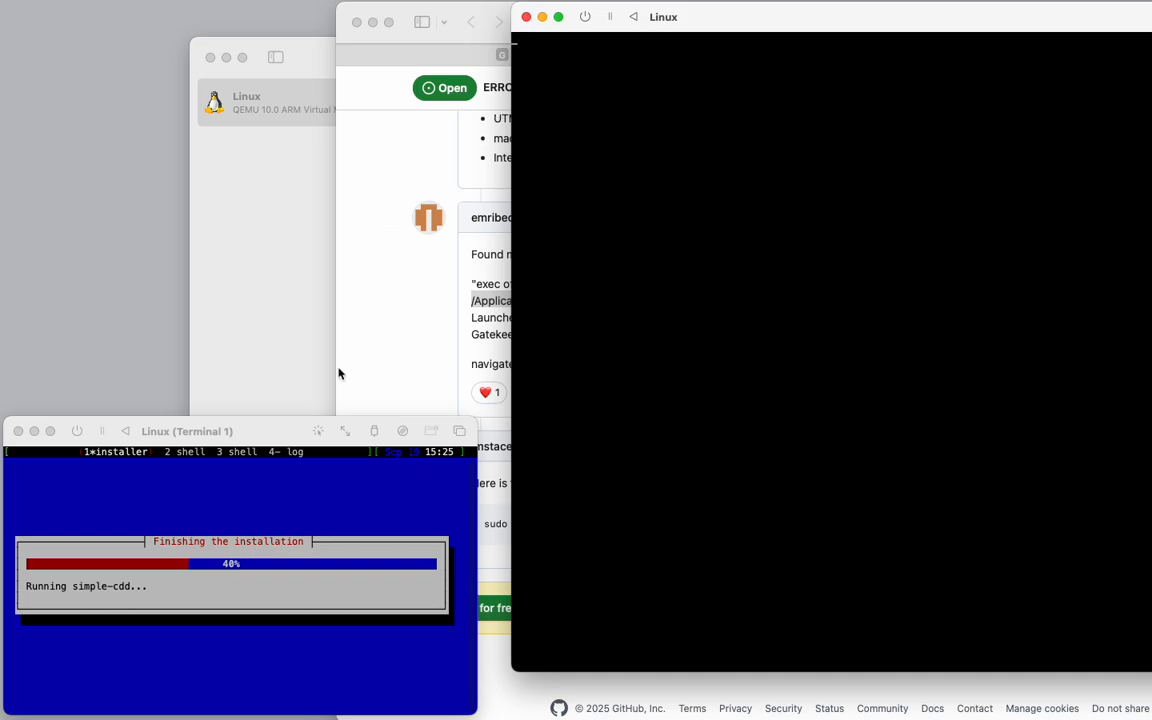
Inspect the Linux VM's context menu and details in the UTM library while the installer finishes.
{"action": "left_click", "coordinate": [247, 433]}
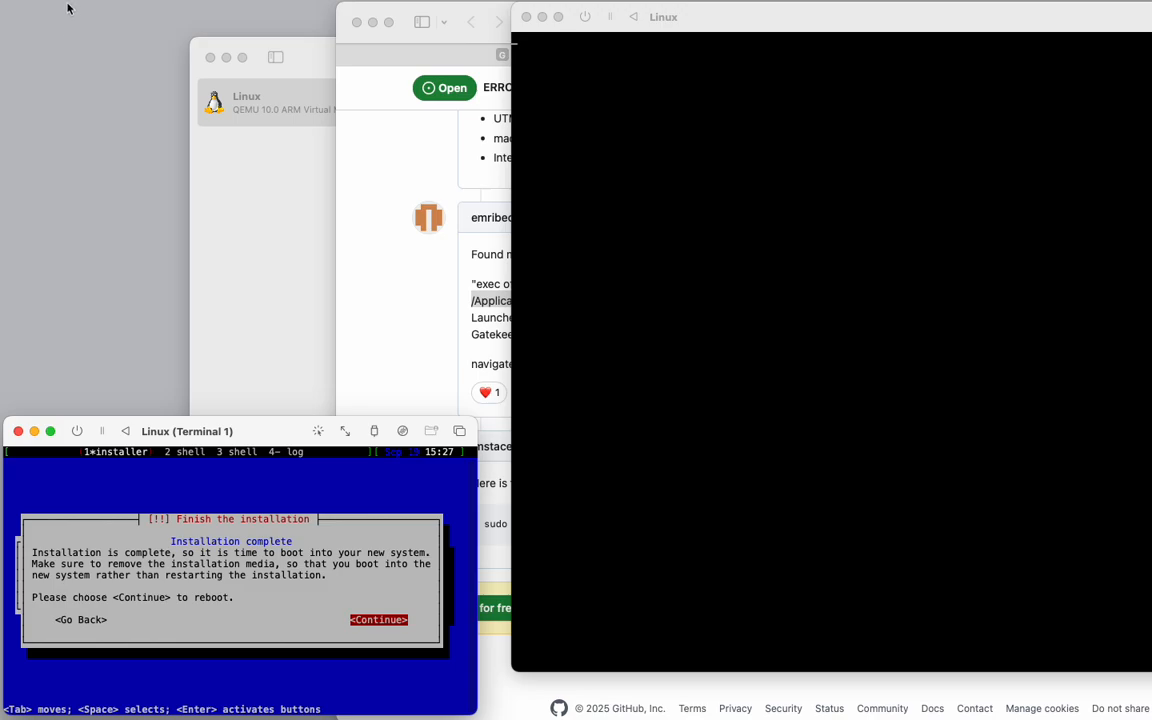
{"action": "left_click", "coordinate": [217, 214]}
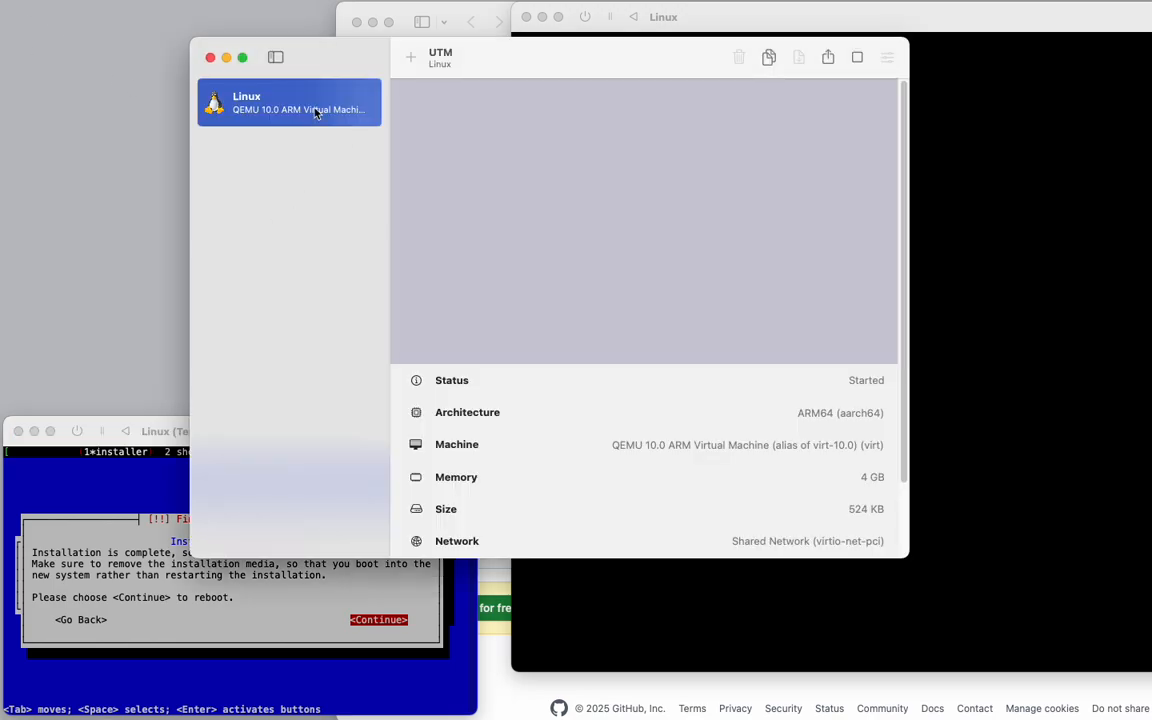
{"action": "right_click", "coordinate": [311, 115]}
{"action": "left_click", "coordinate": [255, 227]}
{"action": "scroll", "coordinate": [507, 368], "scroll_direction": "down", "scroll_amount": 3}
{"action": "scroll", "coordinate": [477, 323], "scroll_direction": "up", "scroll_amount": 3}
{"action": "left_click", "coordinate": [281, 106]}
{"action": "left_click", "coordinate": [130, 483]}
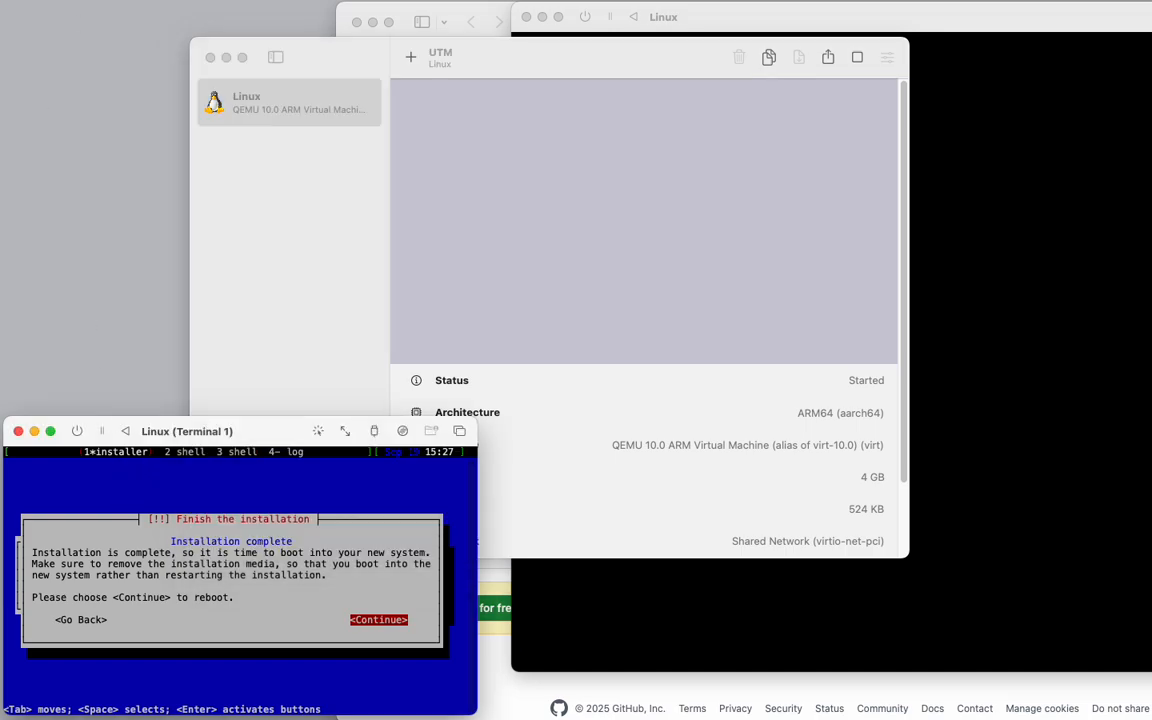
Eject kali-linux-2025.2-installer-arm64.iso from the VM's USB drive.
{"action": "left_click", "coordinate": [374, 431]}
{"action": "left_click", "coordinate": [402, 431]}
{"action": "left_click", "coordinate": [402, 431]}
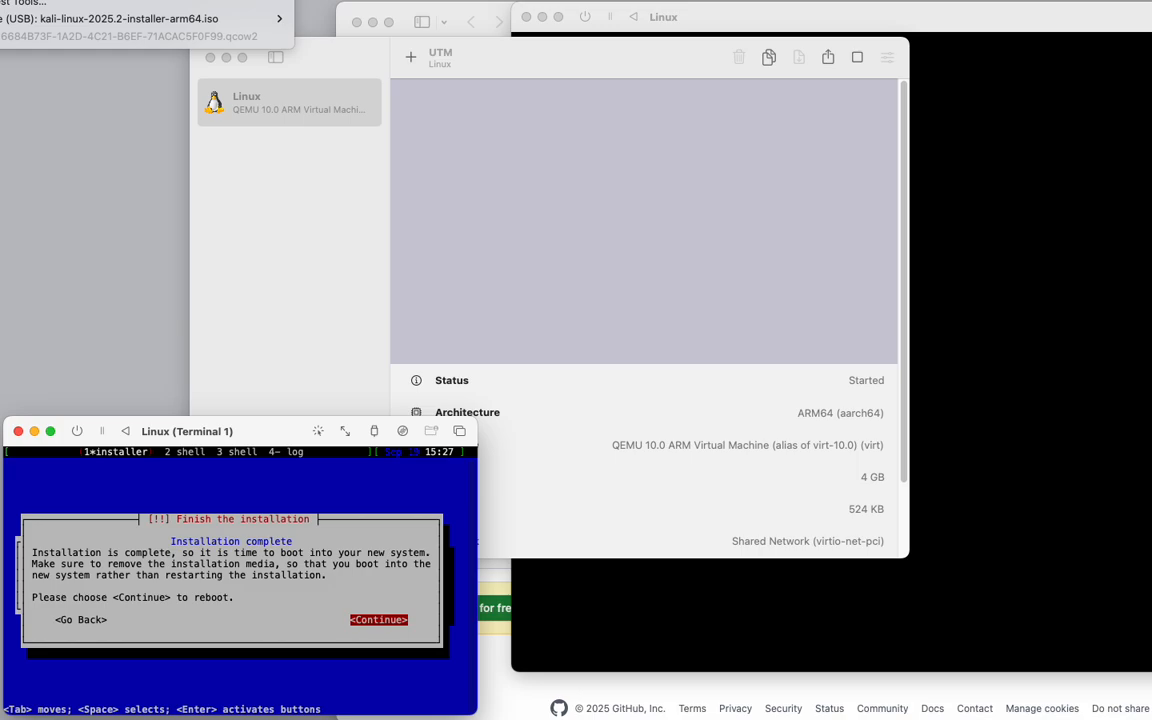
{"action": "mouse_move", "coordinate": [150, 18]}
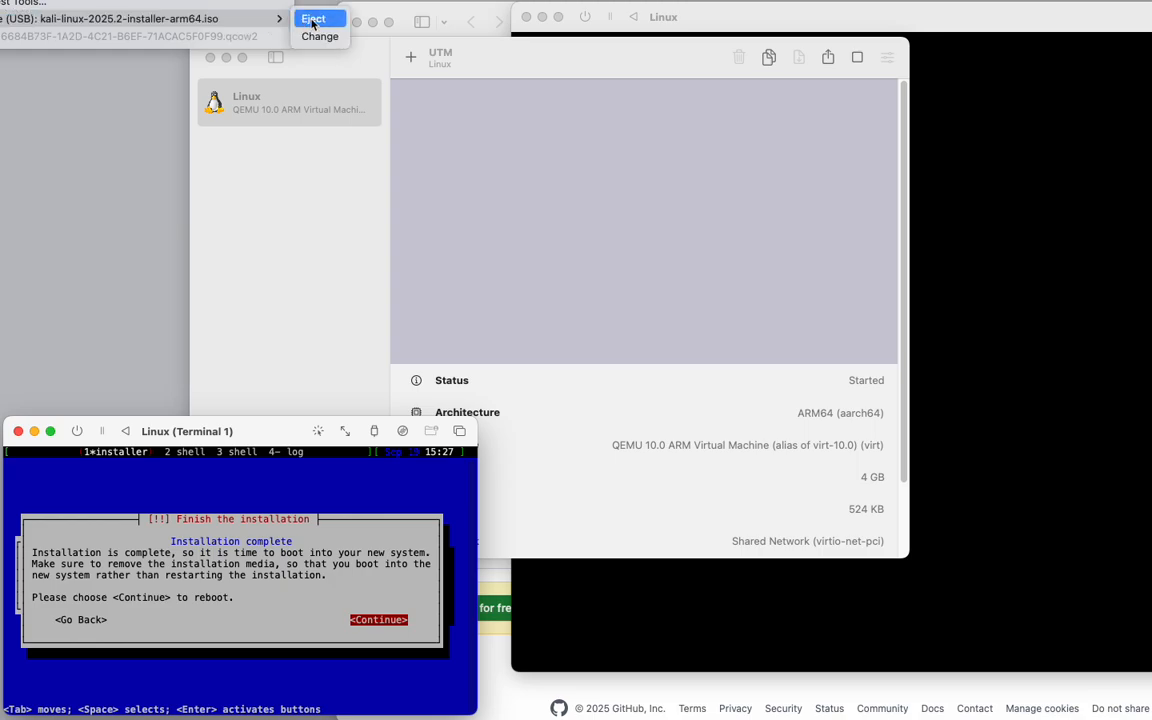
{"action": "left_click", "coordinate": [312, 22]}
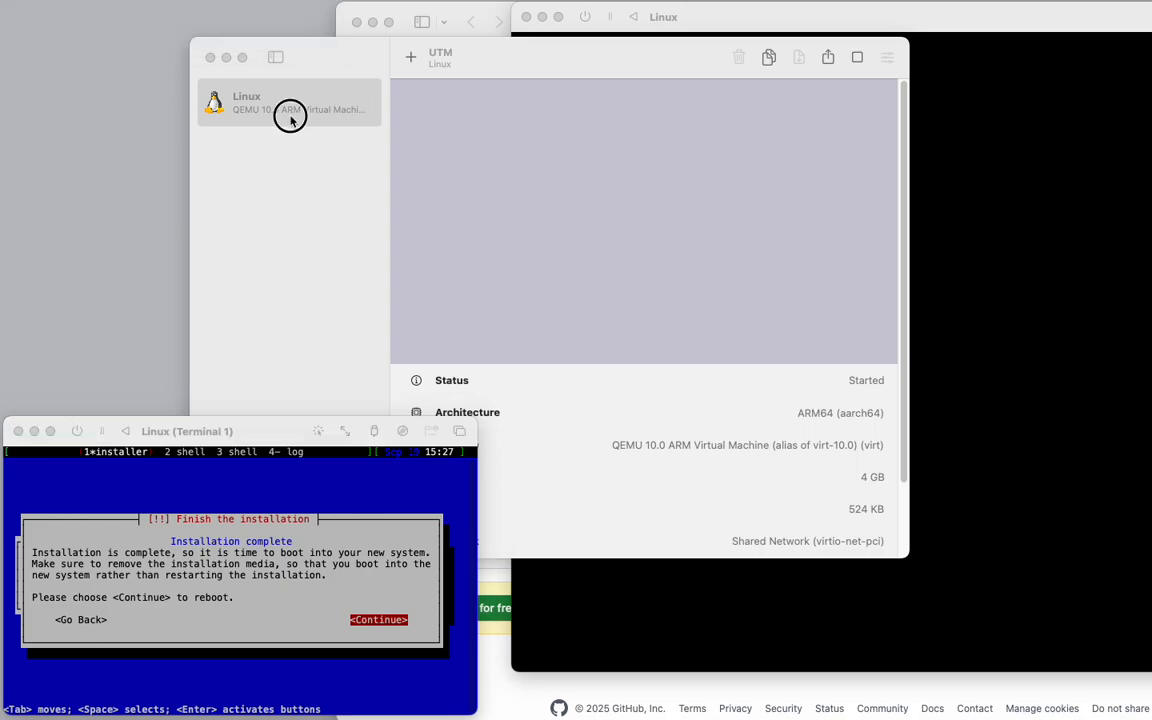
Eject the installer ISO from the VM's USB drive once more.
{"action": "right_click", "coordinate": [265, 113]}
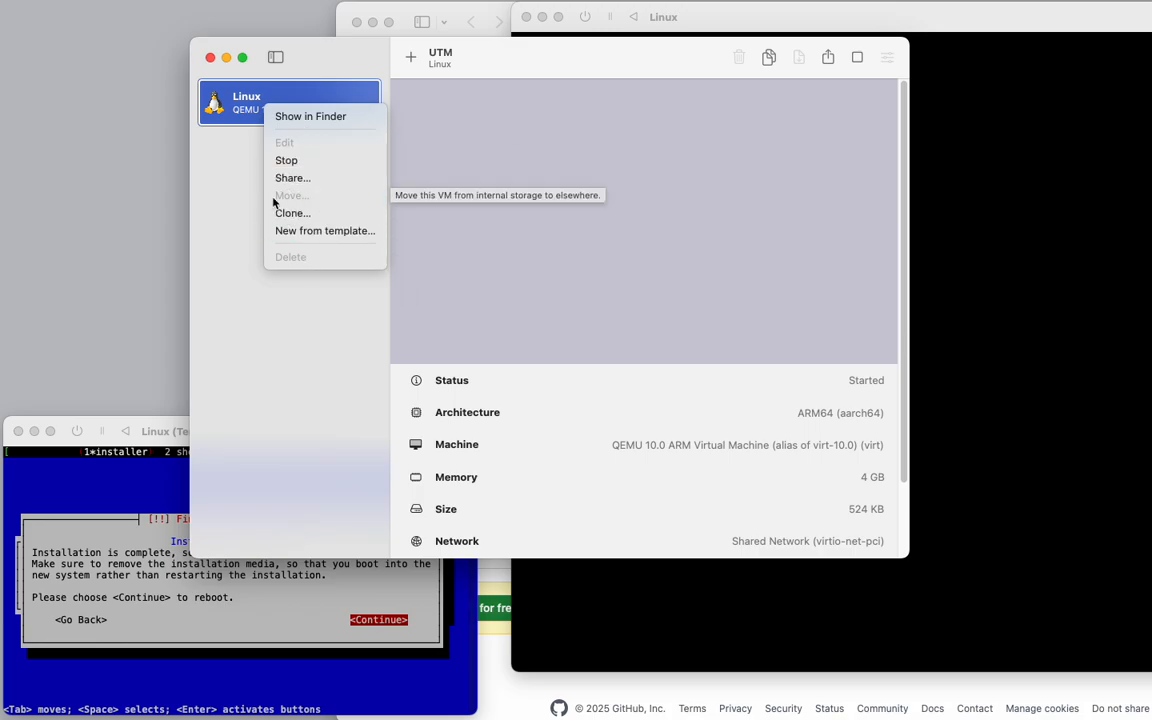
{"action": "left_click", "coordinate": [209, 189]}
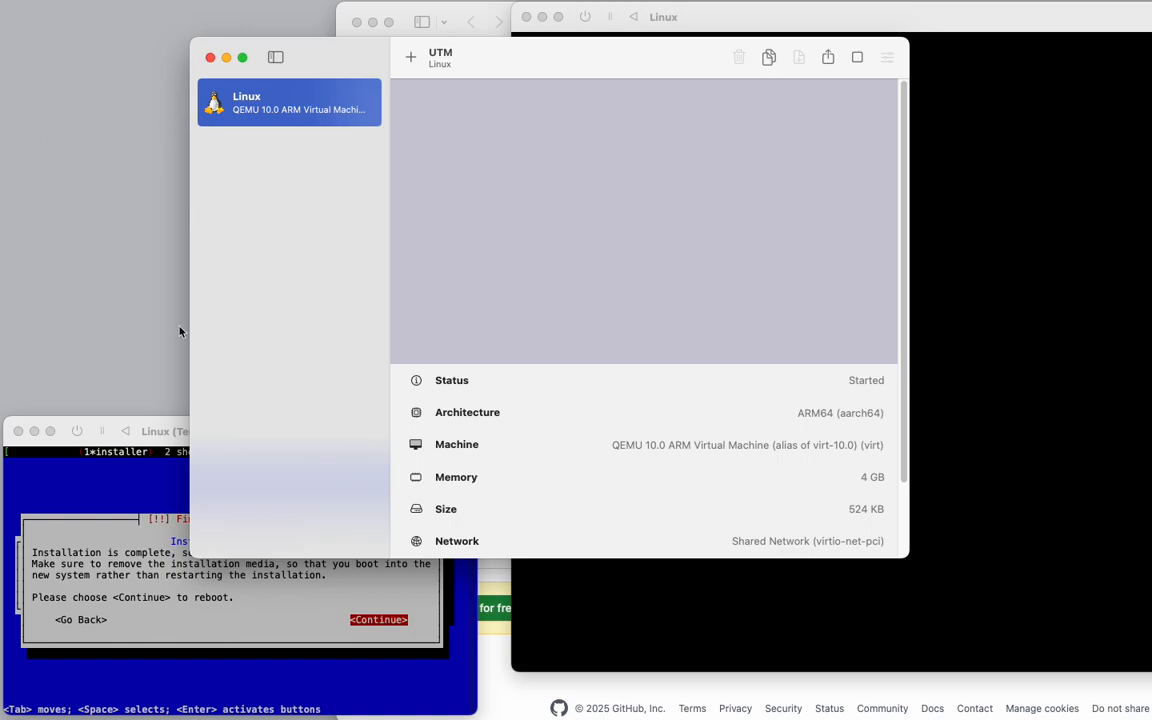
{"action": "left_click", "coordinate": [90, 430]}
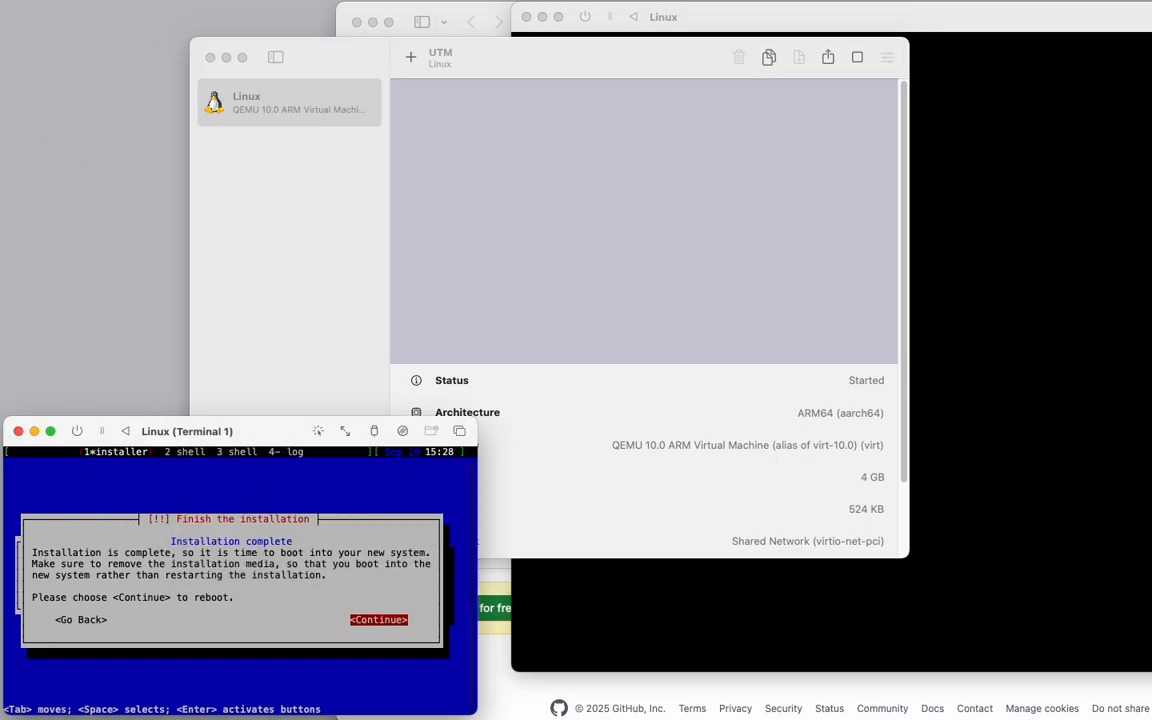
{"action": "left_click", "coordinate": [0, 0]}
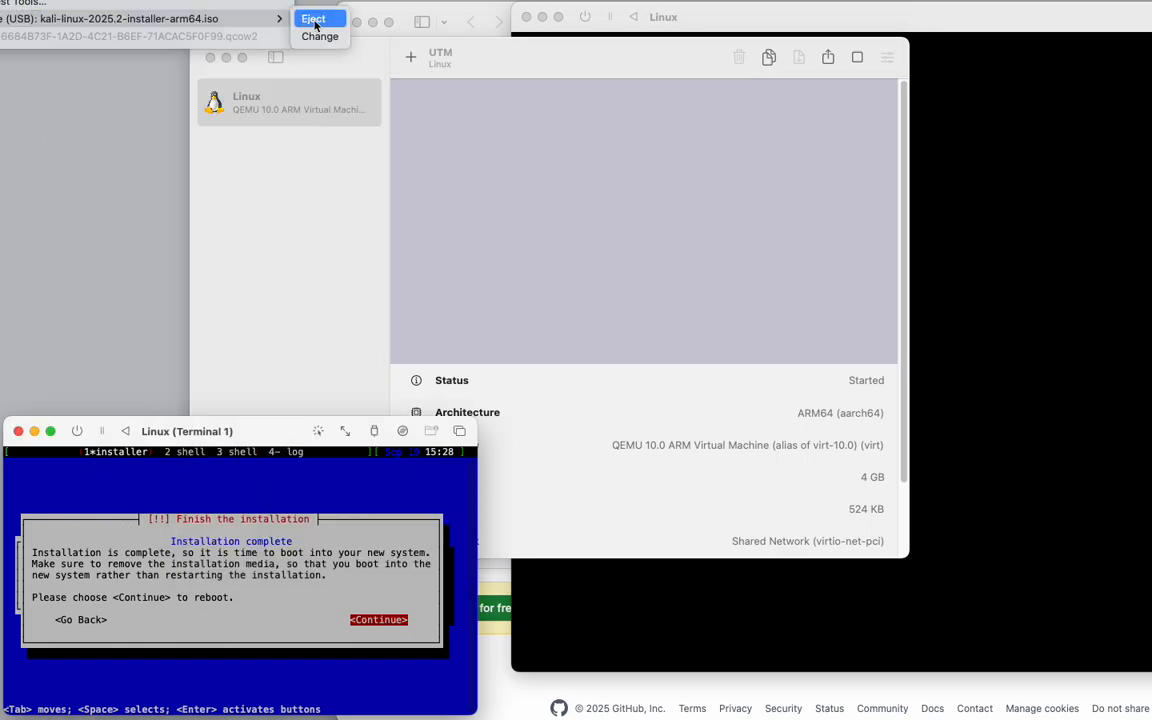
{"action": "left_click", "coordinate": [314, 20]}
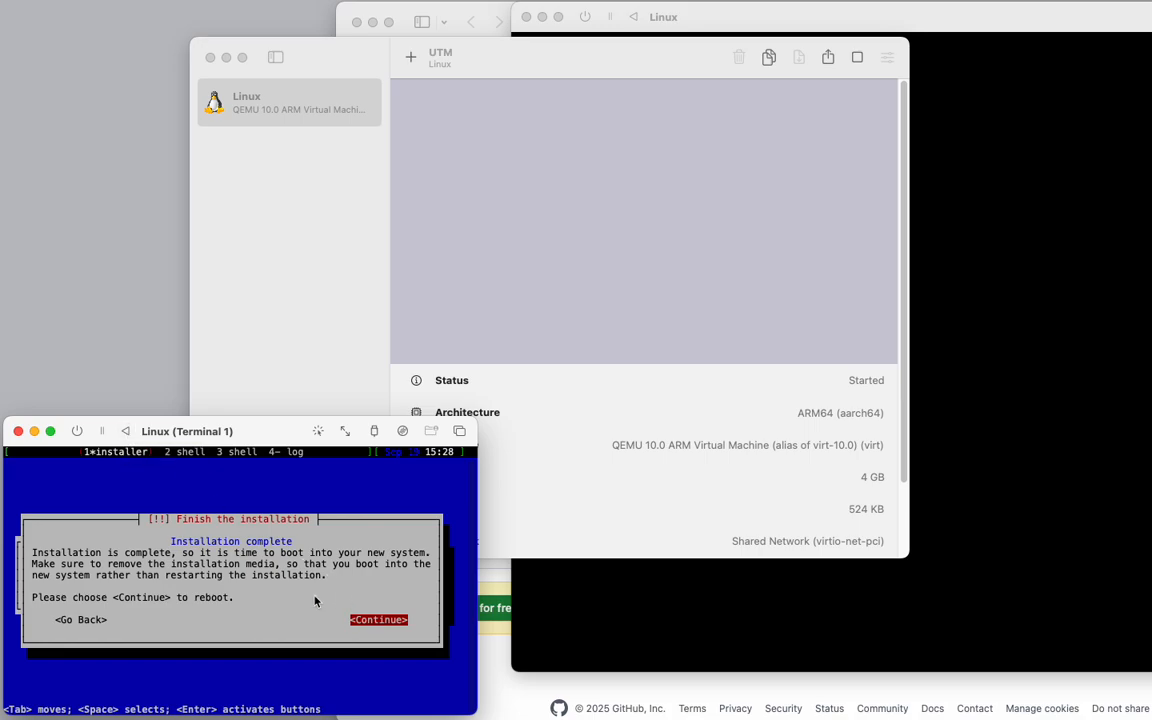
Continue the installer to reboot the VM into the installed Kali system and reposition its window.
{"action": "key", "text": "Return"}
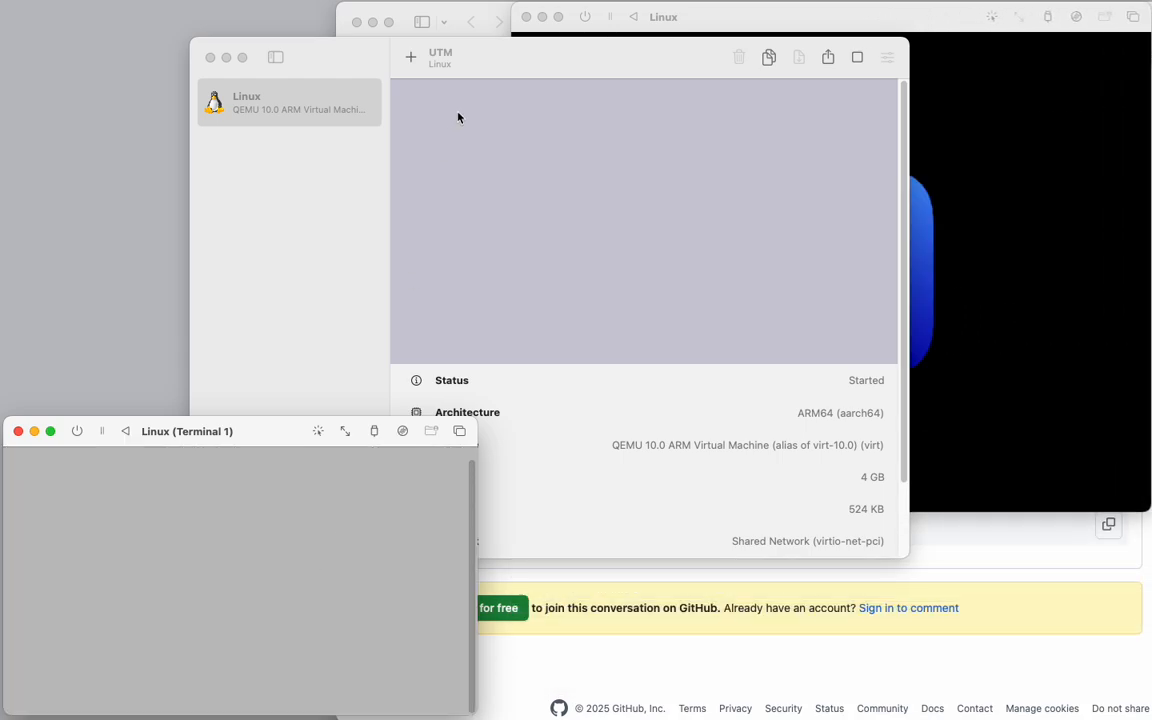
{"action": "left_click", "coordinate": [760, 25]}
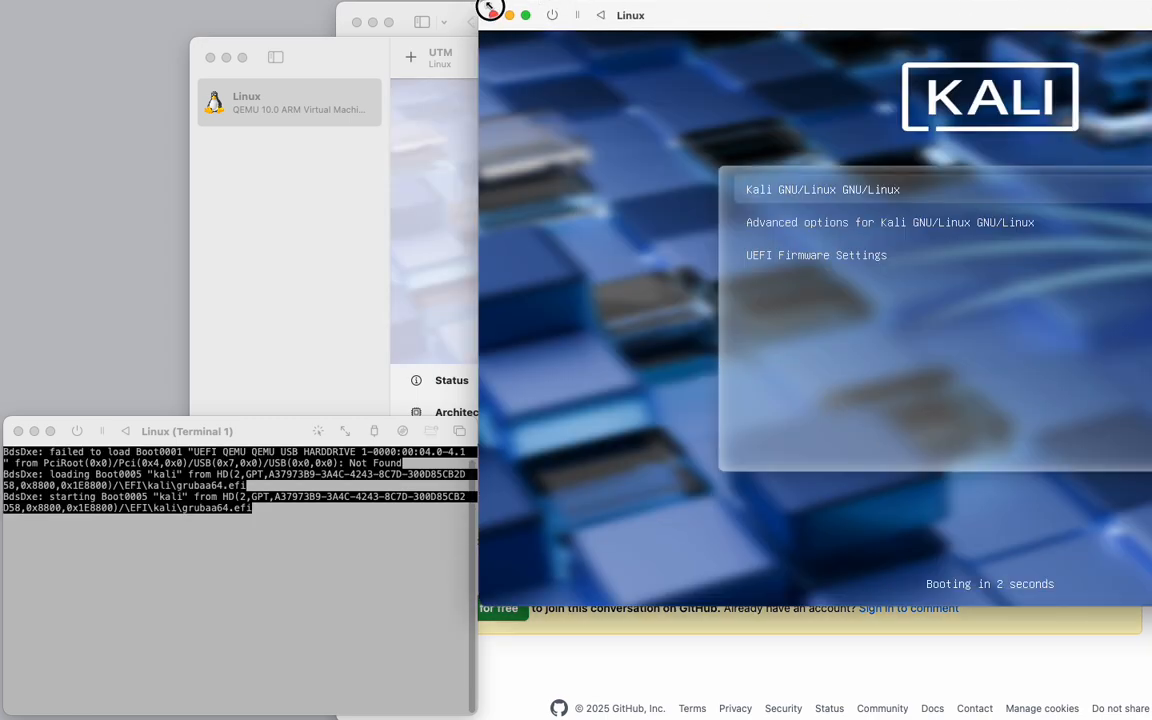
{"action": "left_click_drag", "start_coordinate": [694, 18], "coordinate": [329, 33]}
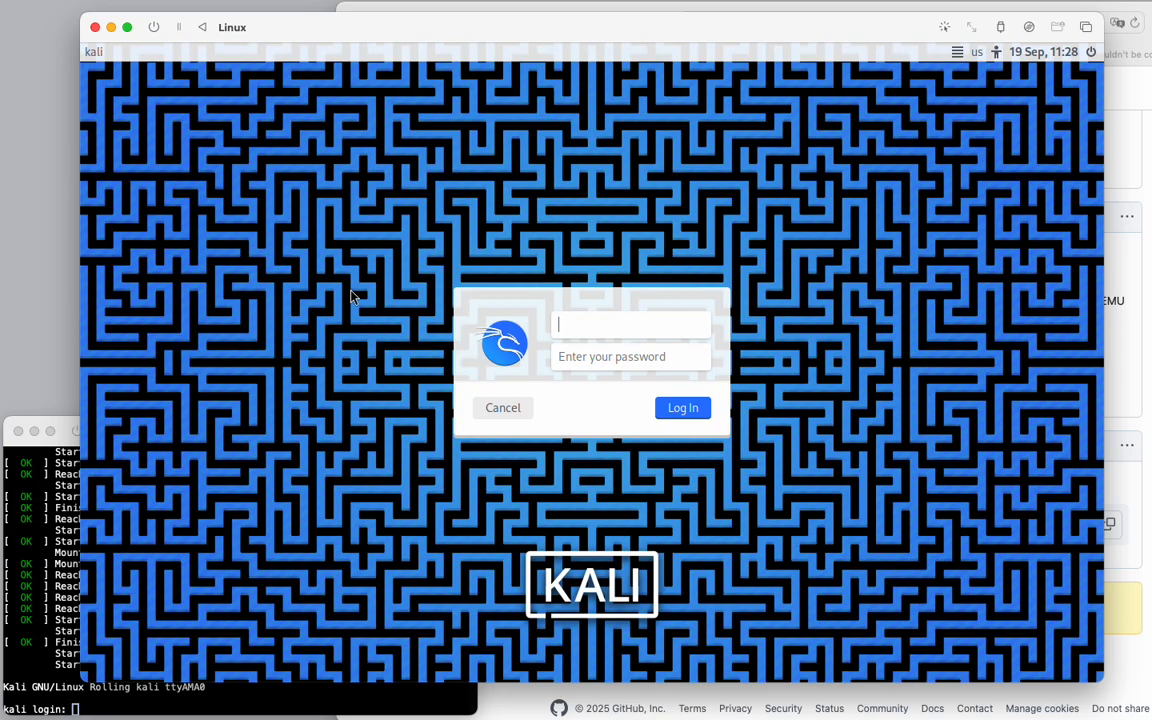
{"action": "left_click_drag", "start_coordinate": [373, 40], "coordinate": [770, 50]}
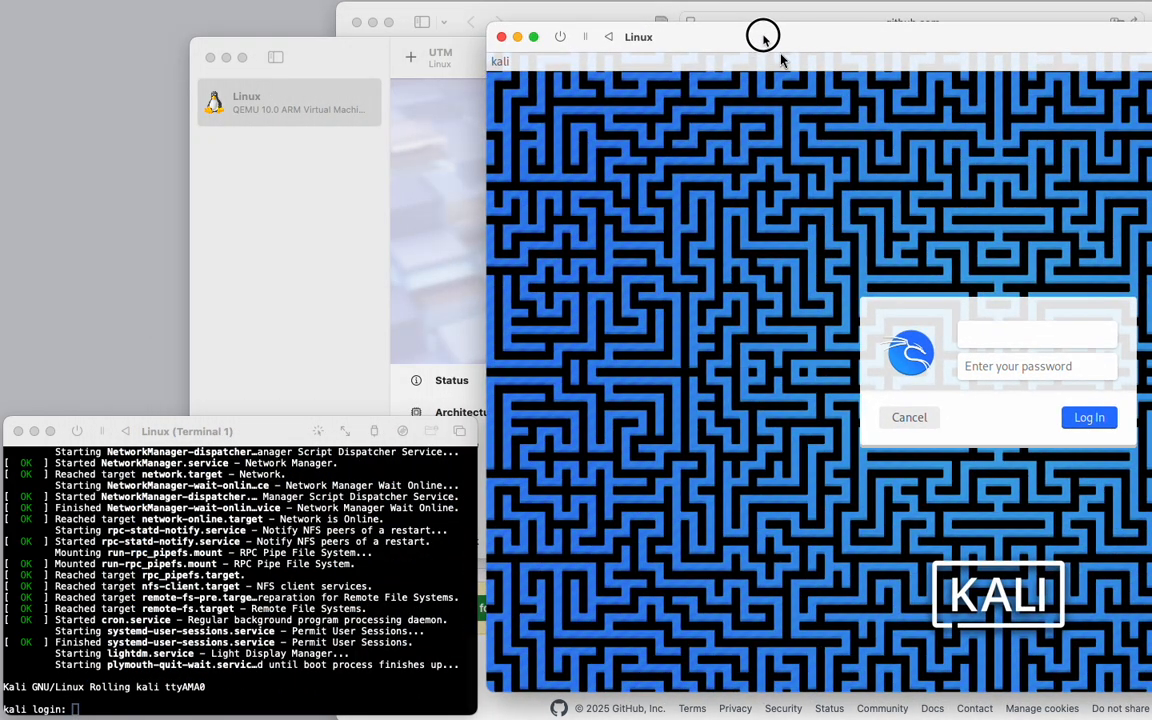
{"action": "left_click", "coordinate": [309, 242]}
{"action": "right_click", "coordinate": [283, 104]}
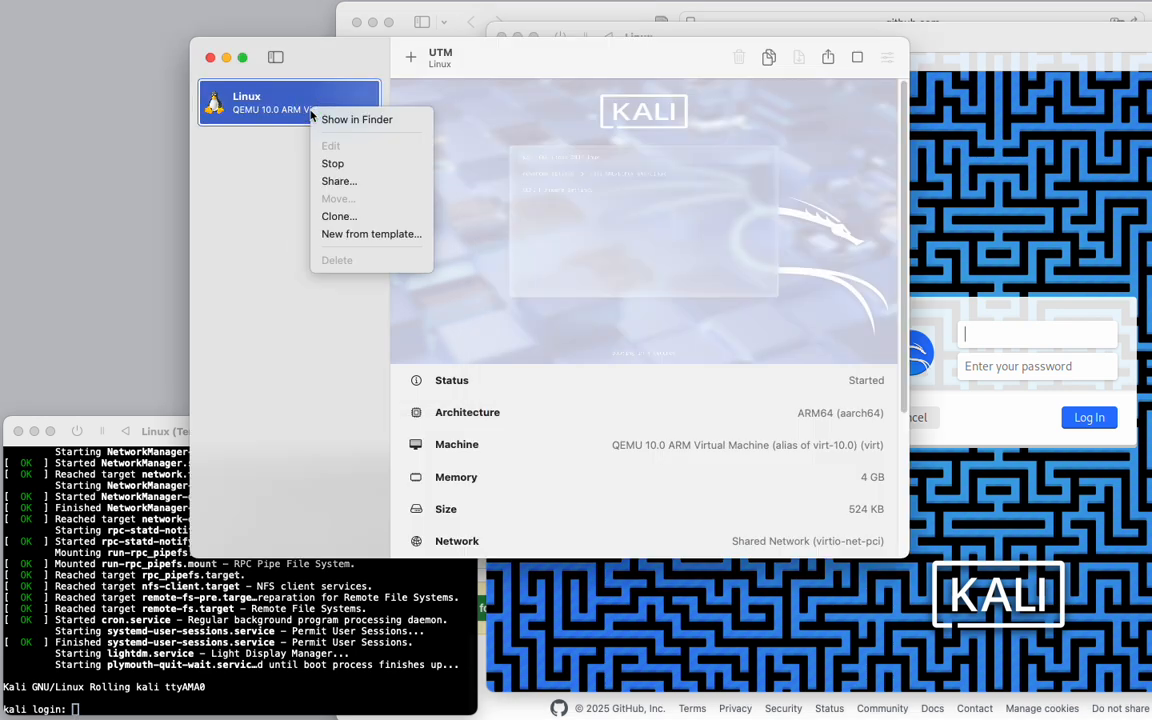
{"action": "left_click", "coordinate": [237, 238]}
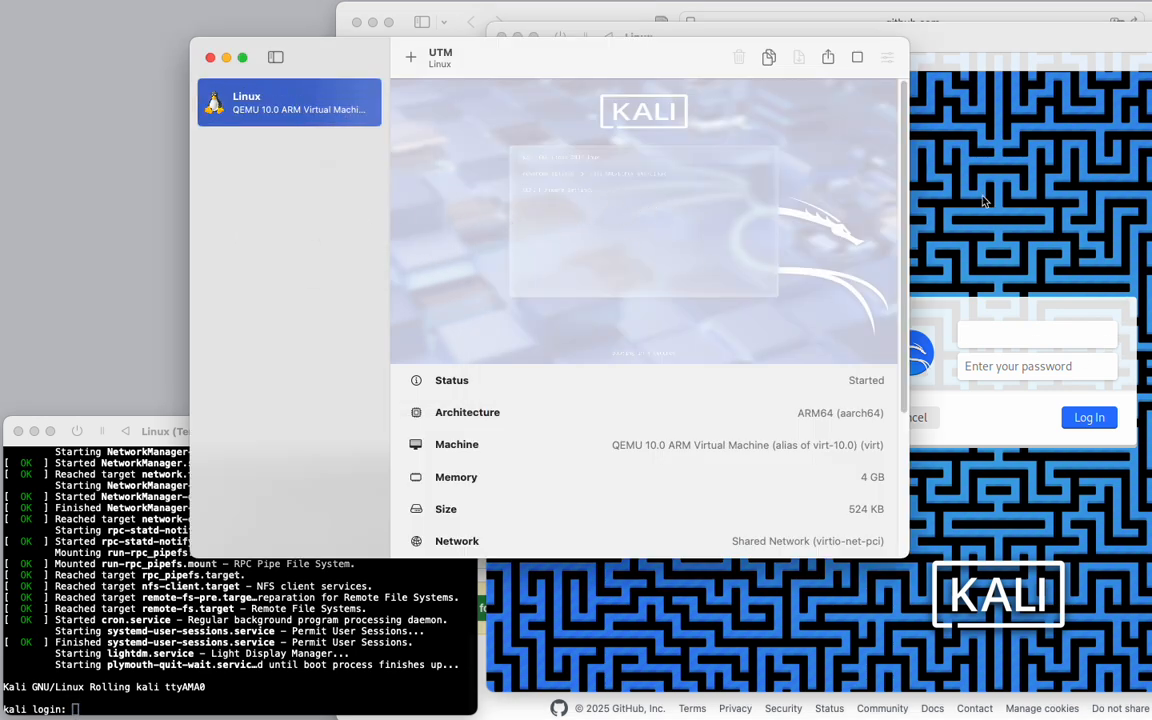
{"action": "left_click", "coordinate": [1040, 38]}
{"action": "left_click_drag", "start_coordinate": [1040, 38], "coordinate": [620, 33]}
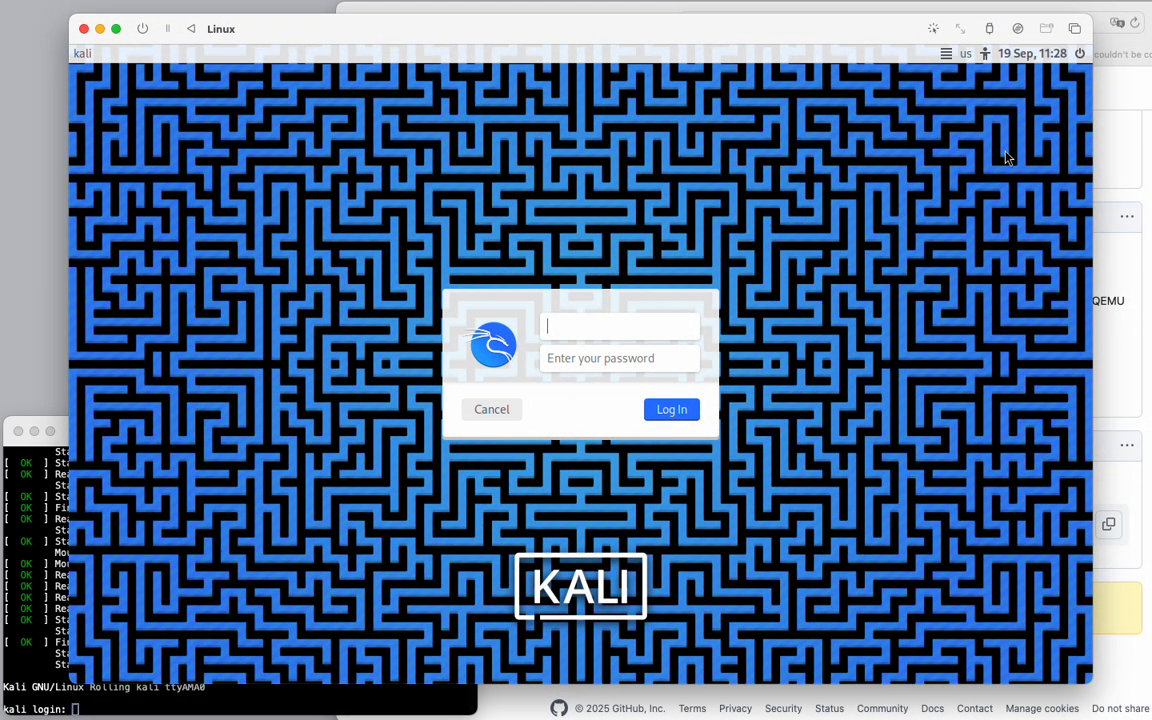
{"action": "left_click", "coordinate": [38, 462]}
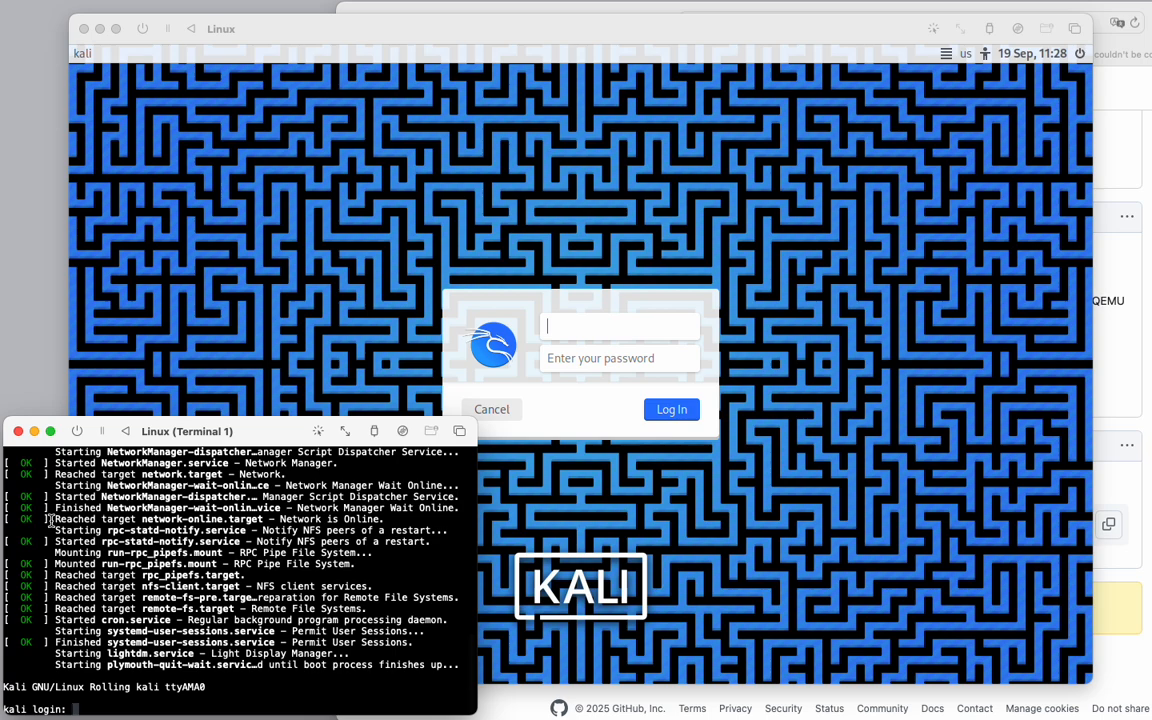
{"action": "left_click", "coordinate": [957, 75]}
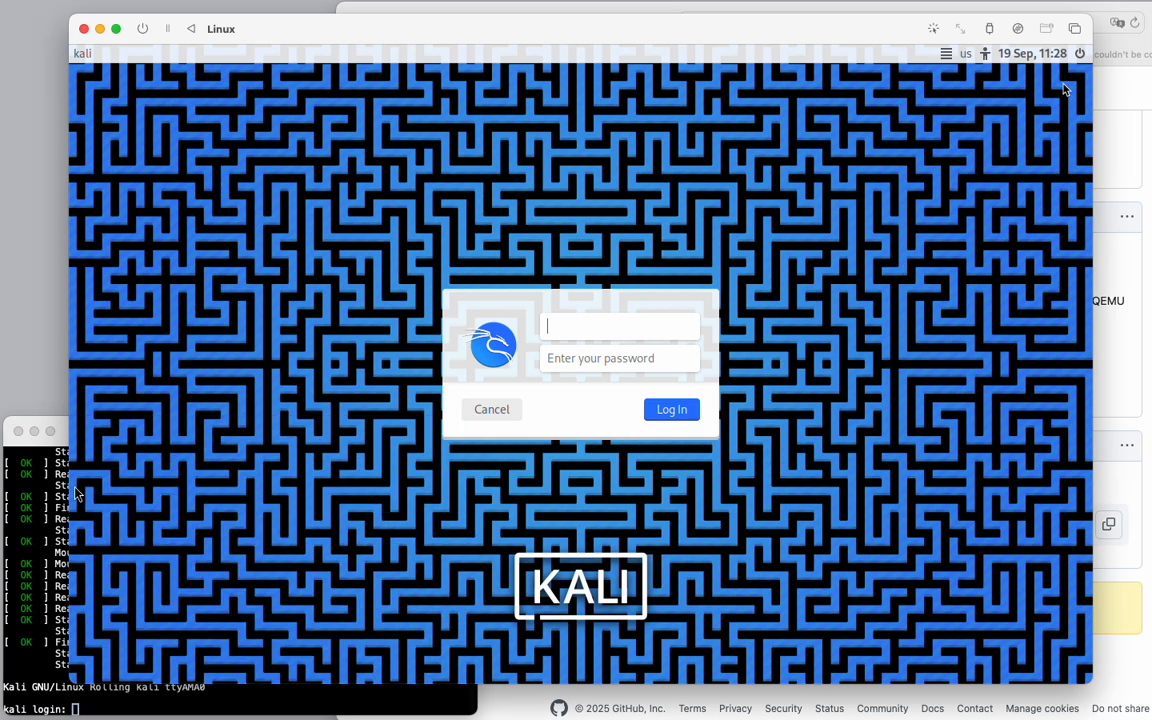
Shut down the Kali VM from the login screen's power menu.
{"action": "left_click", "coordinate": [1081, 54]}
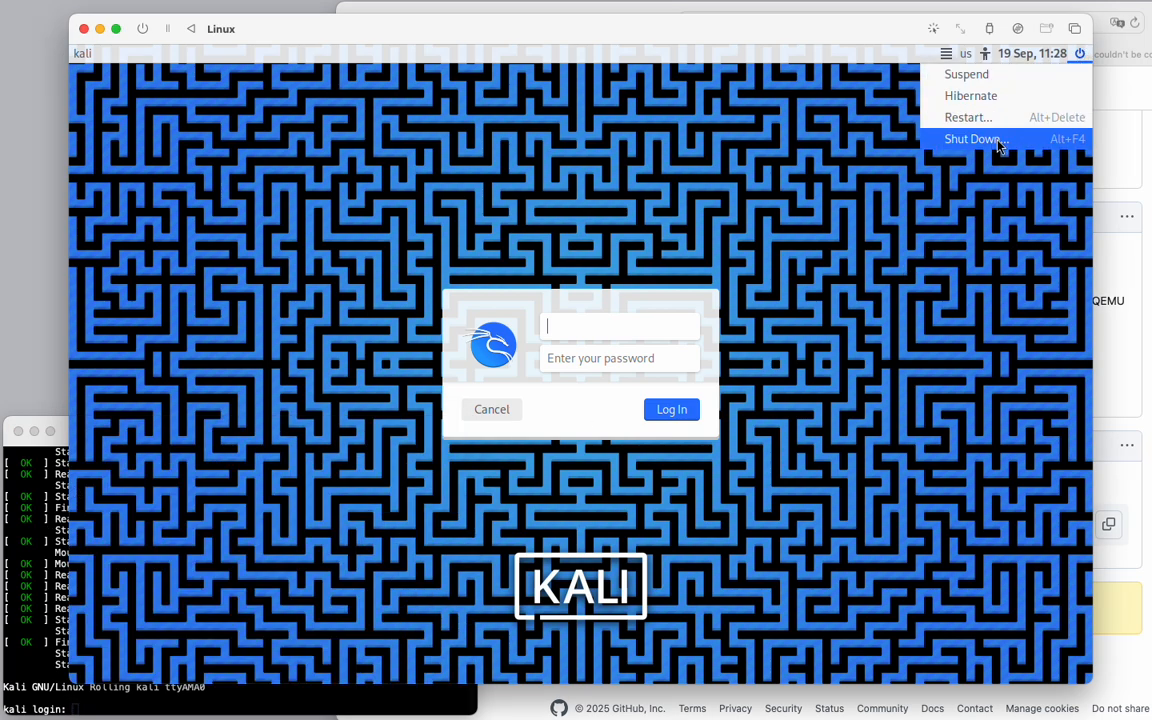
{"action": "left_click", "coordinate": [888, 136]}
{"action": "left_click", "coordinate": [730, 407]}
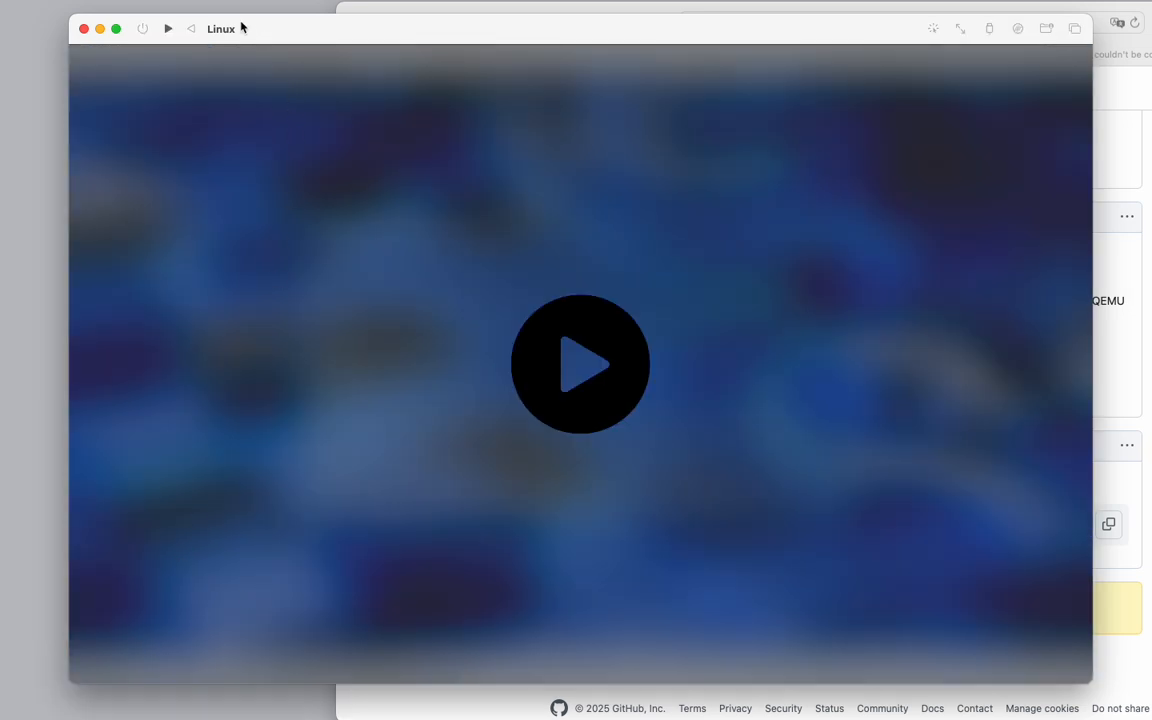
Open the stopped Linux VM's settings and view its VirtIO drive.
{"action": "left_click_drag", "start_coordinate": [293, 29], "coordinate": [530, 39]}
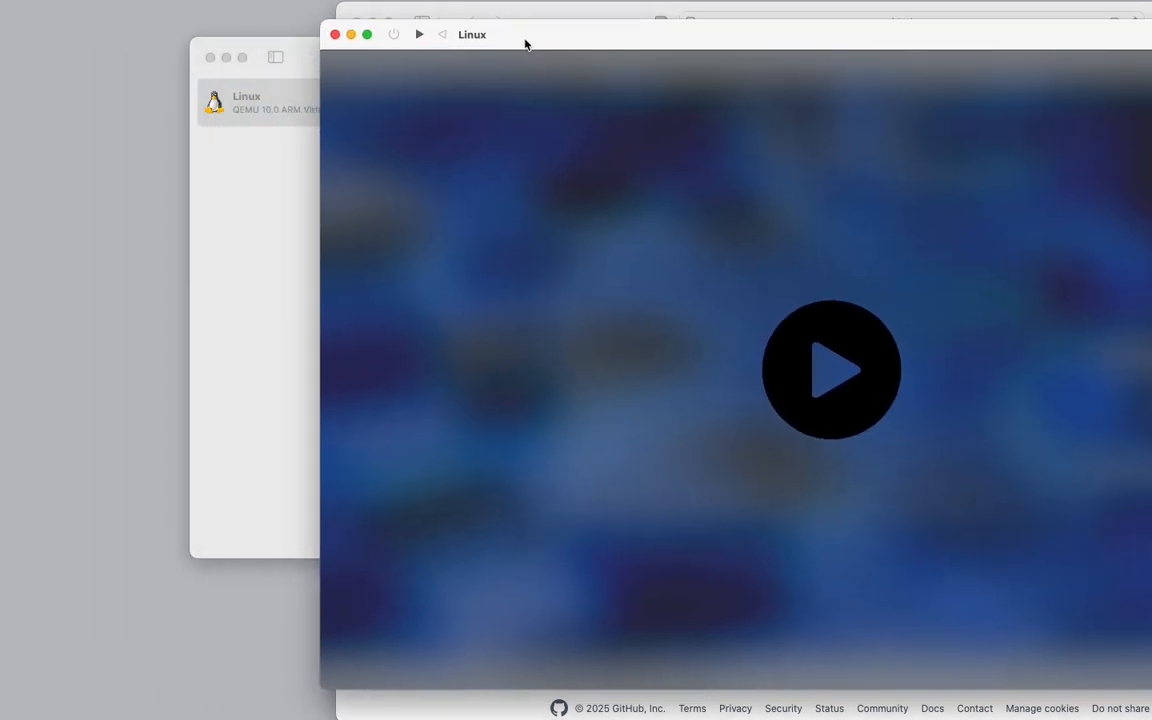
{"action": "left_click", "coordinate": [272, 110]}
{"action": "right_click", "coordinate": [298, 109]}
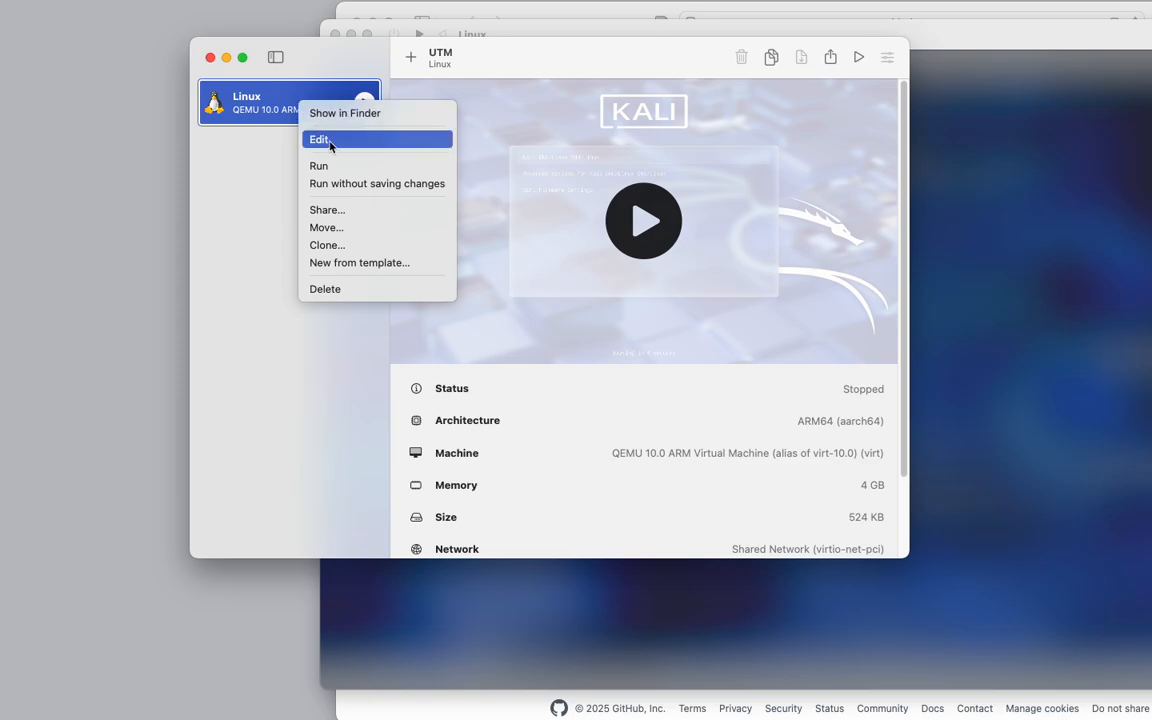
{"action": "left_click", "coordinate": [325, 141]}
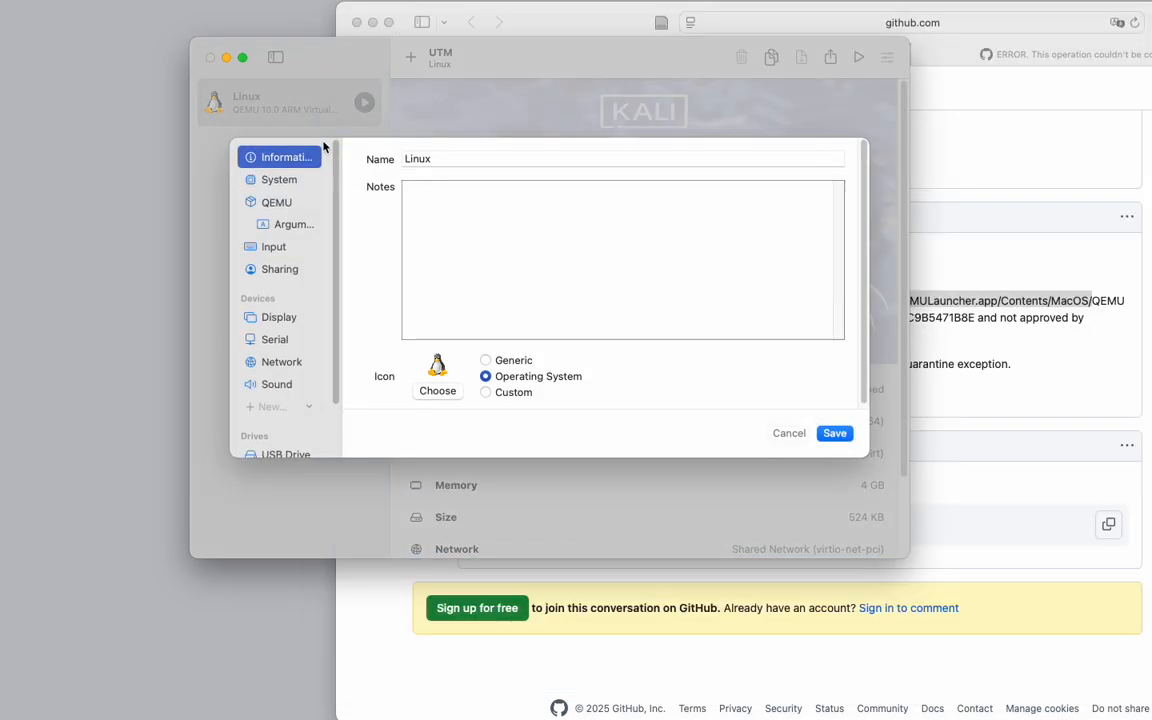
{"action": "scroll", "coordinate": [290, 380], "scroll_direction": "down", "scroll_amount": 3}
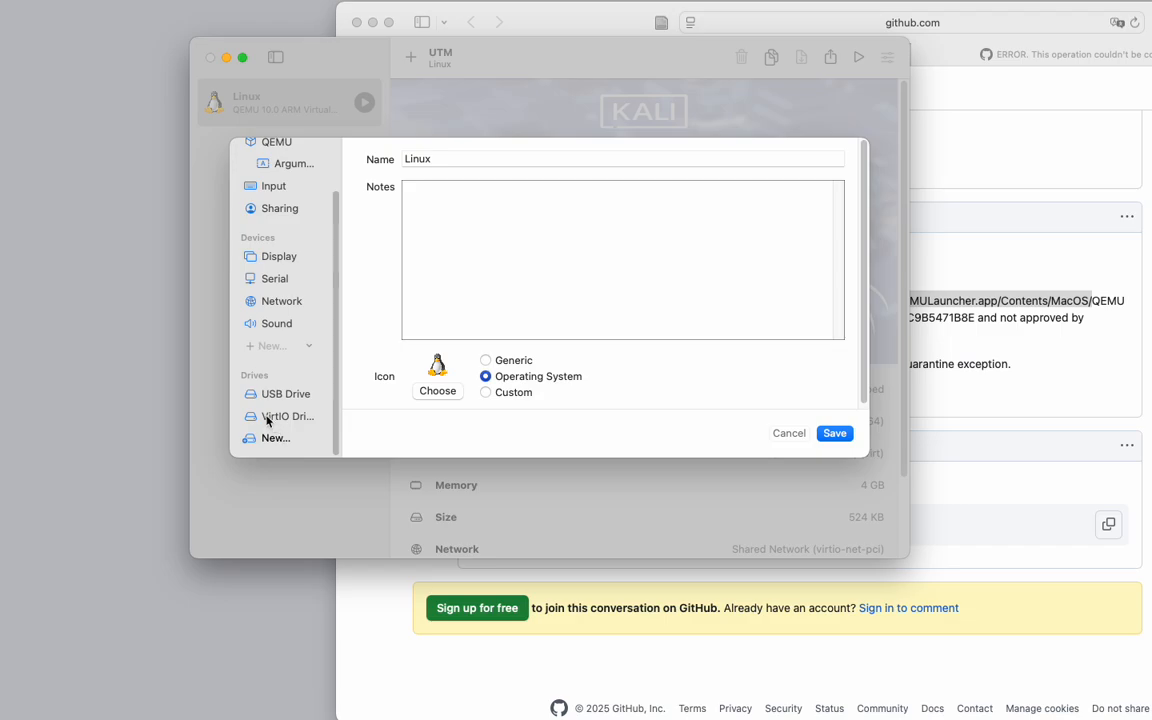
{"action": "left_click", "coordinate": [267, 418]}
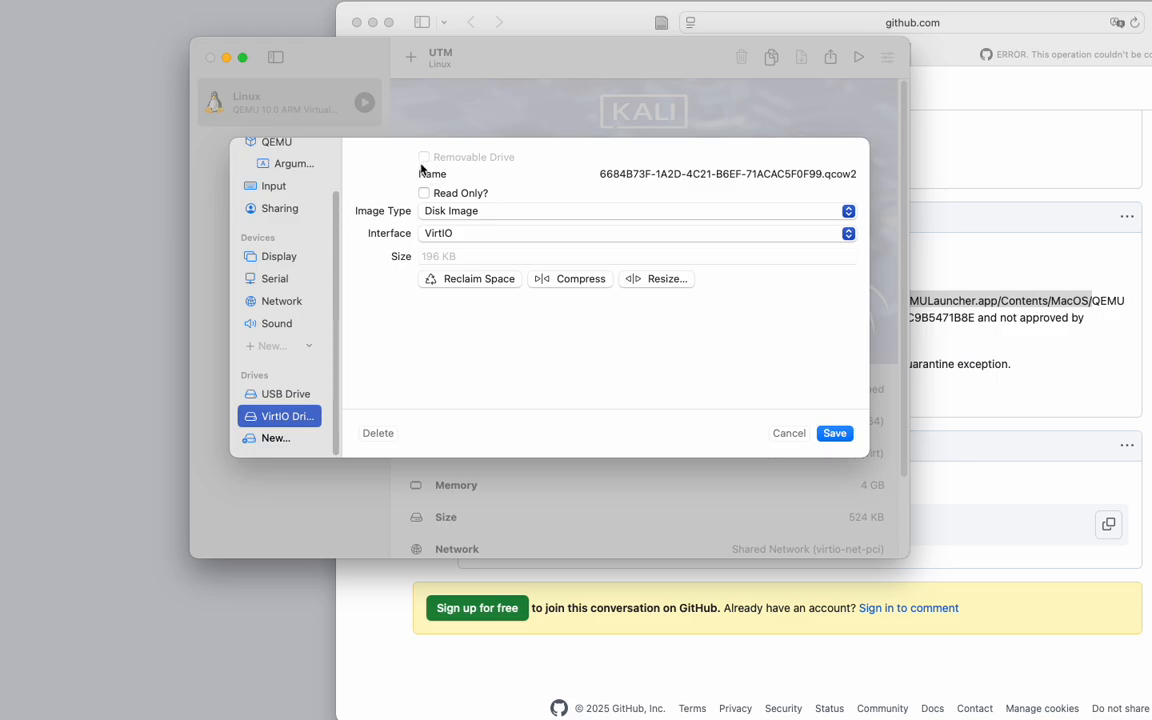
{"action": "left_click", "coordinate": [276, 438]}
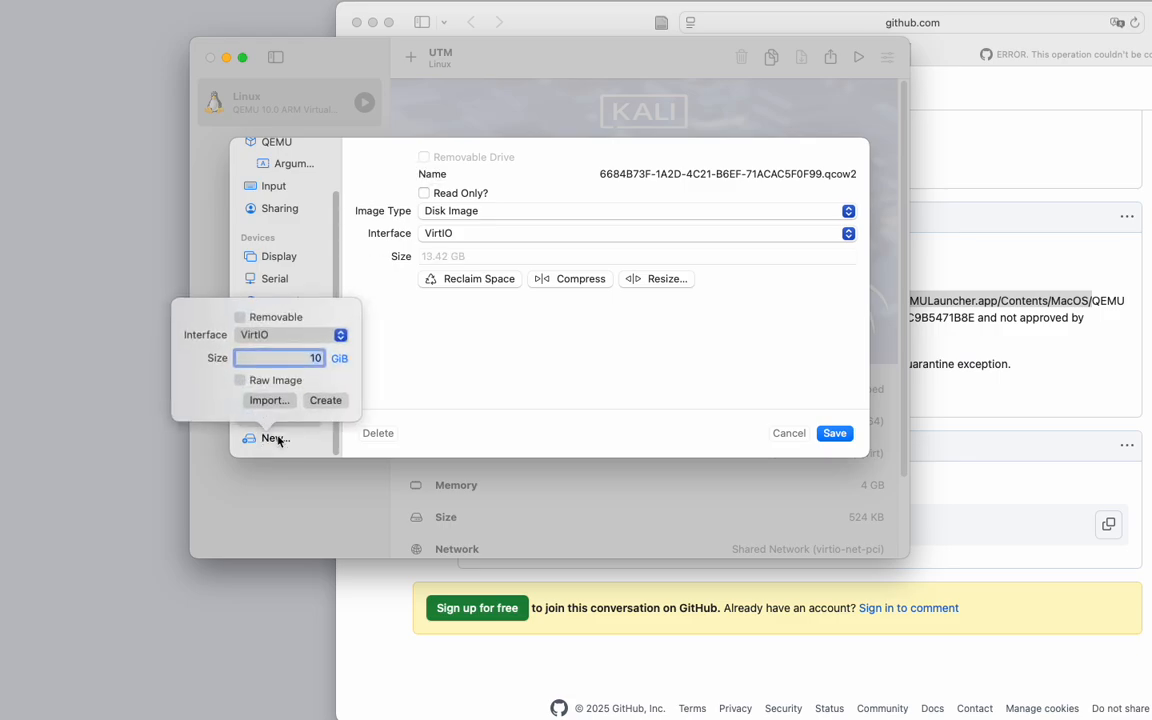
{"action": "left_click", "coordinate": [339, 335]}
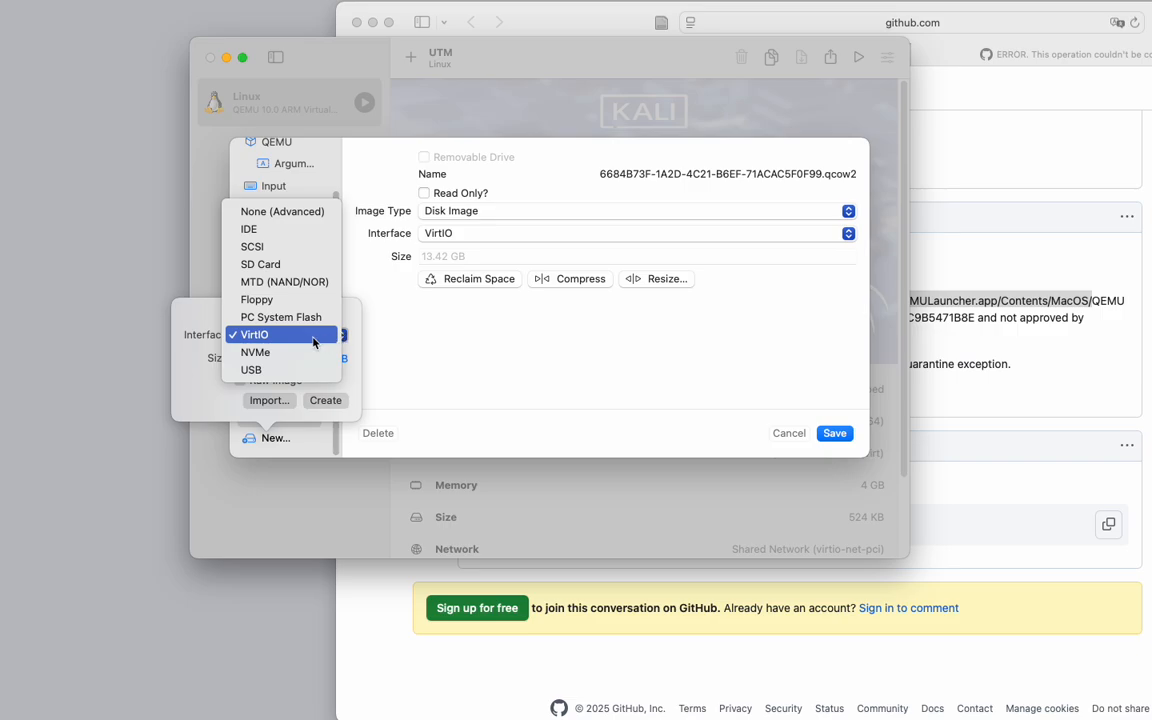
{"action": "left_click", "coordinate": [302, 334]}
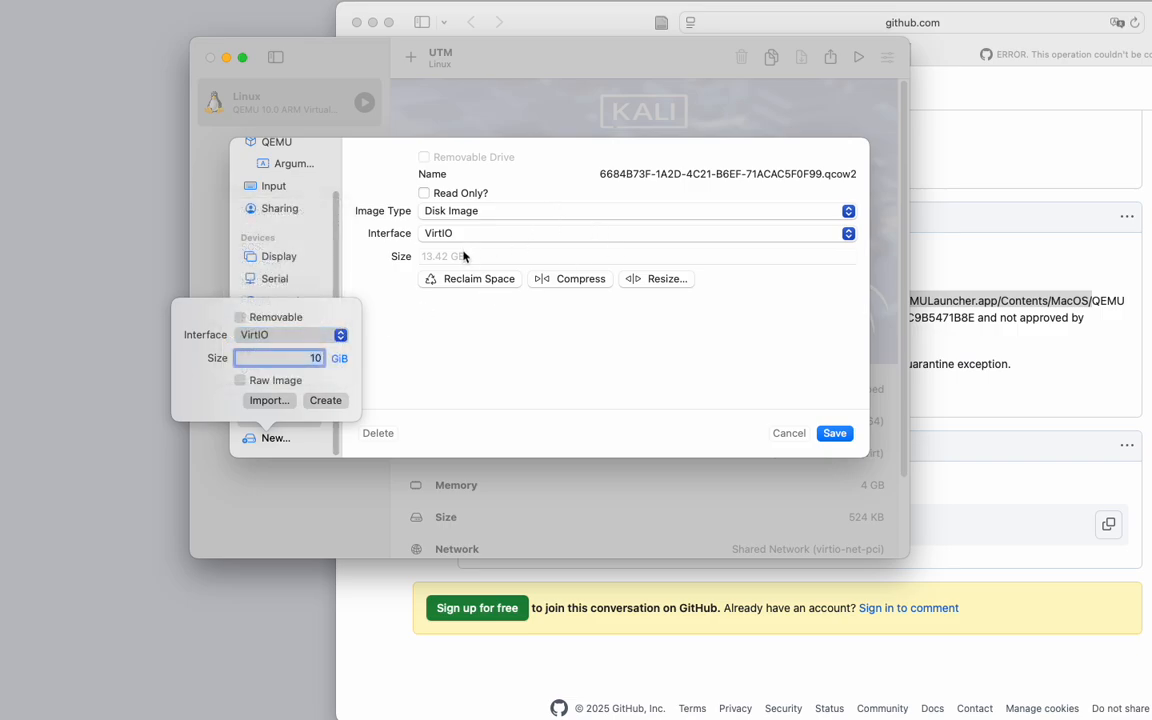
{"action": "left_click", "coordinate": [738, 176]}
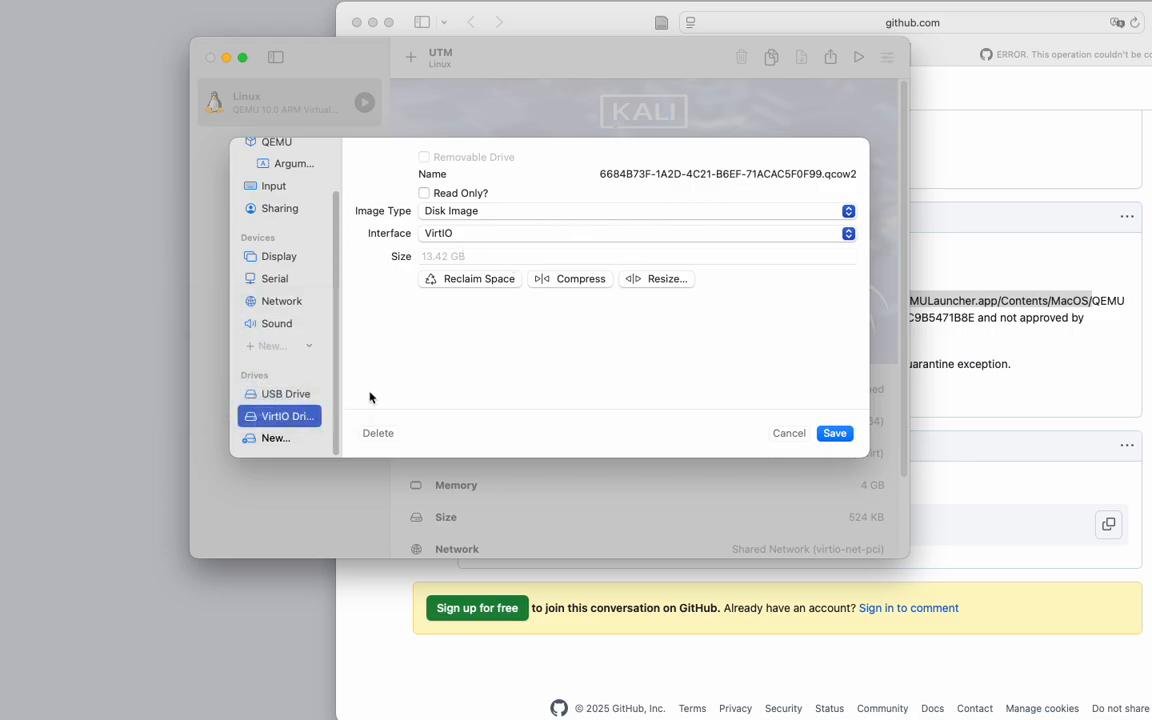
Import kali-linux-2025.2-installer-arm64.iso from the Desktop as a new VirtIO drive.
{"action": "left_click", "coordinate": [275, 437]}
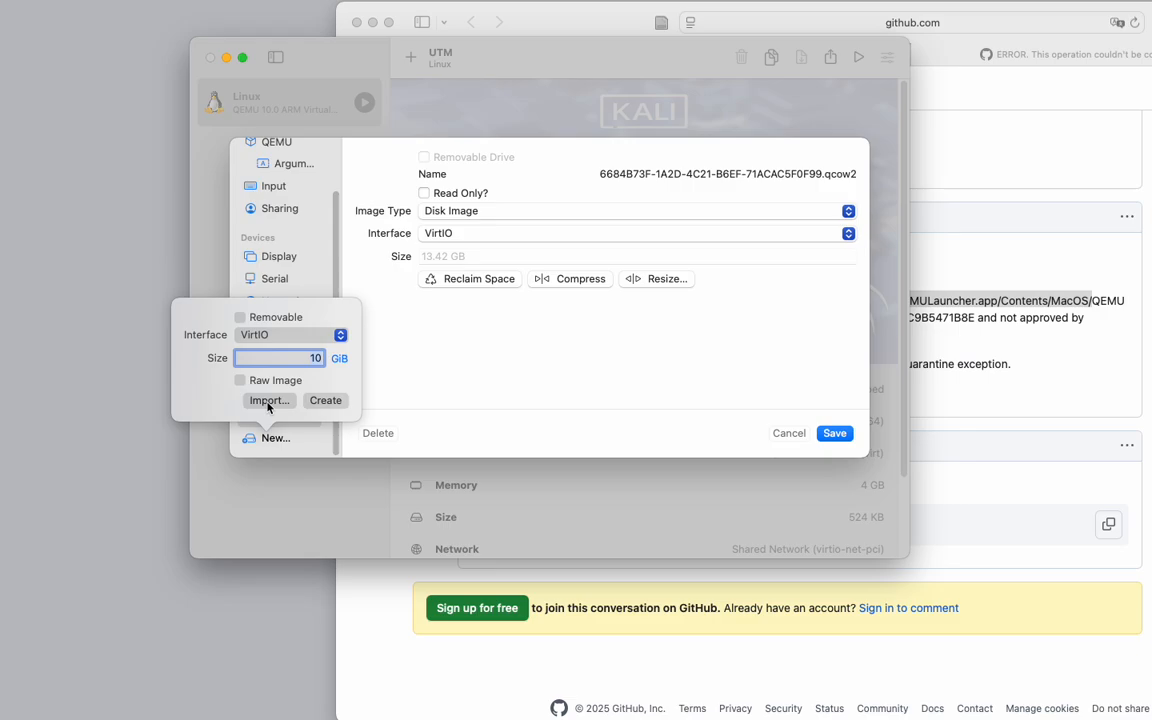
{"action": "left_click", "coordinate": [270, 401]}
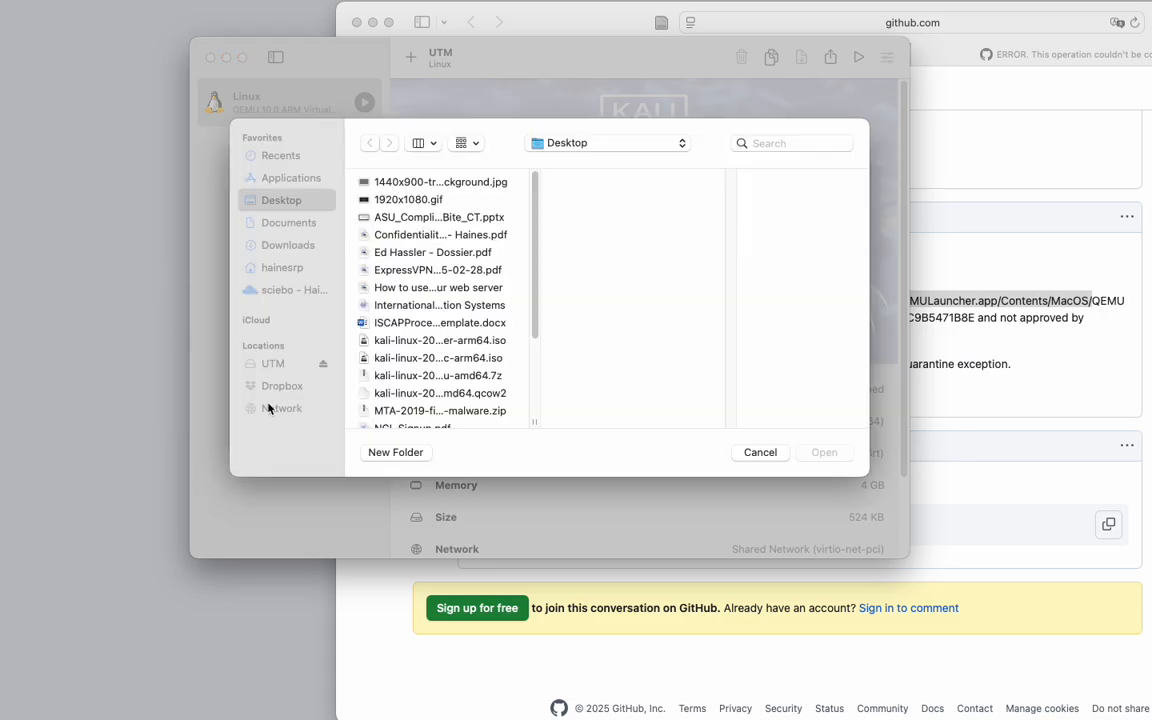
{"action": "left_click", "coordinate": [430, 344]}
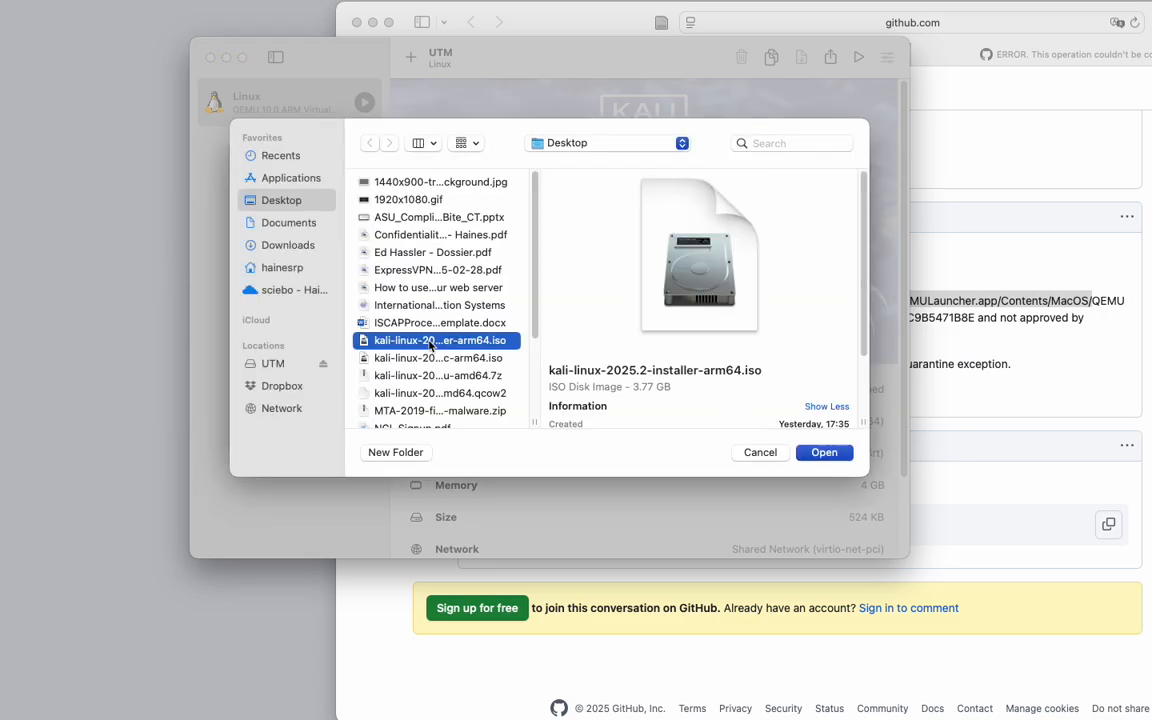
{"action": "left_click", "coordinate": [823, 452]}
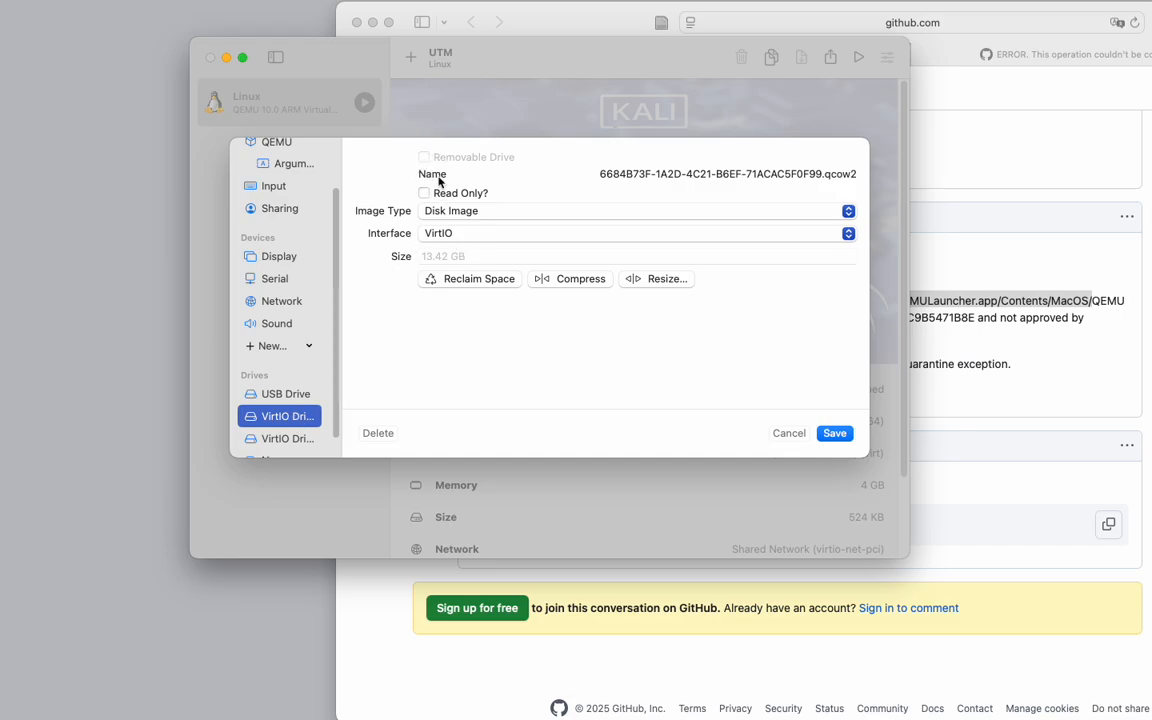
Switch the qcow2 system drive's image type to CD/DVD (ISO) Image and back to Disk Image.
{"action": "left_click", "coordinate": [494, 212]}
{"action": "left_click", "coordinate": [485, 228]}
{"action": "left_click", "coordinate": [283, 438]}
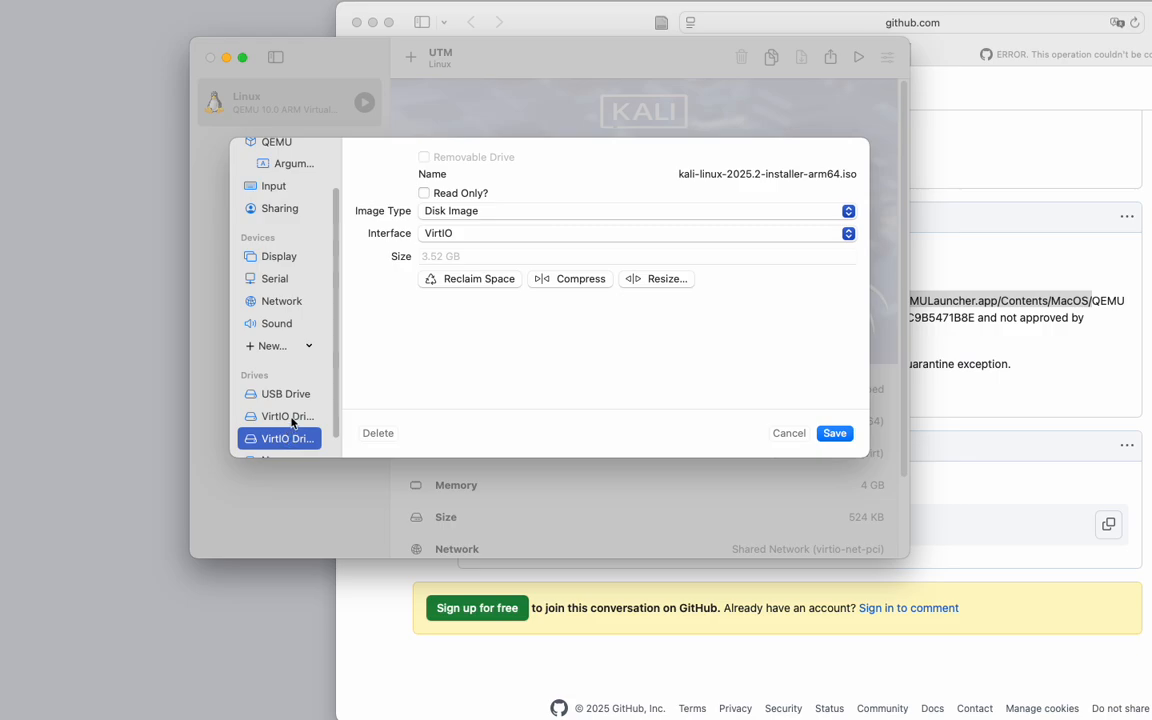
{"action": "left_click", "coordinate": [275, 417]}
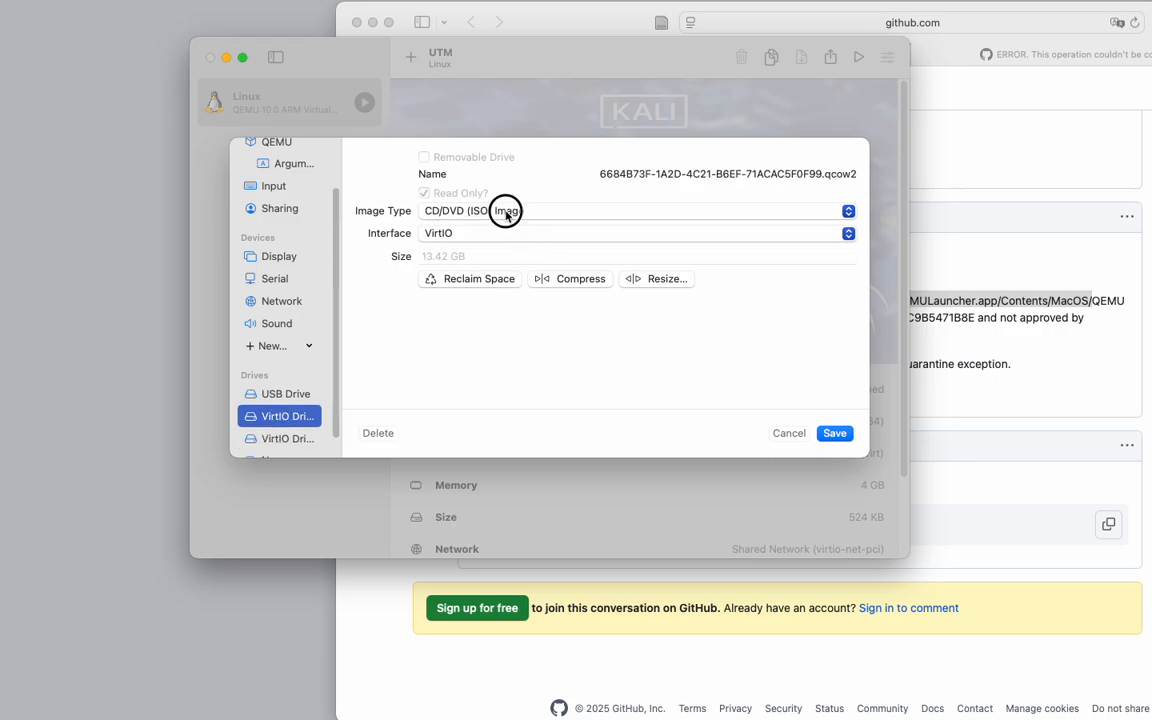
{"action": "left_click", "coordinate": [506, 214]}
{"action": "left_click", "coordinate": [504, 194]}
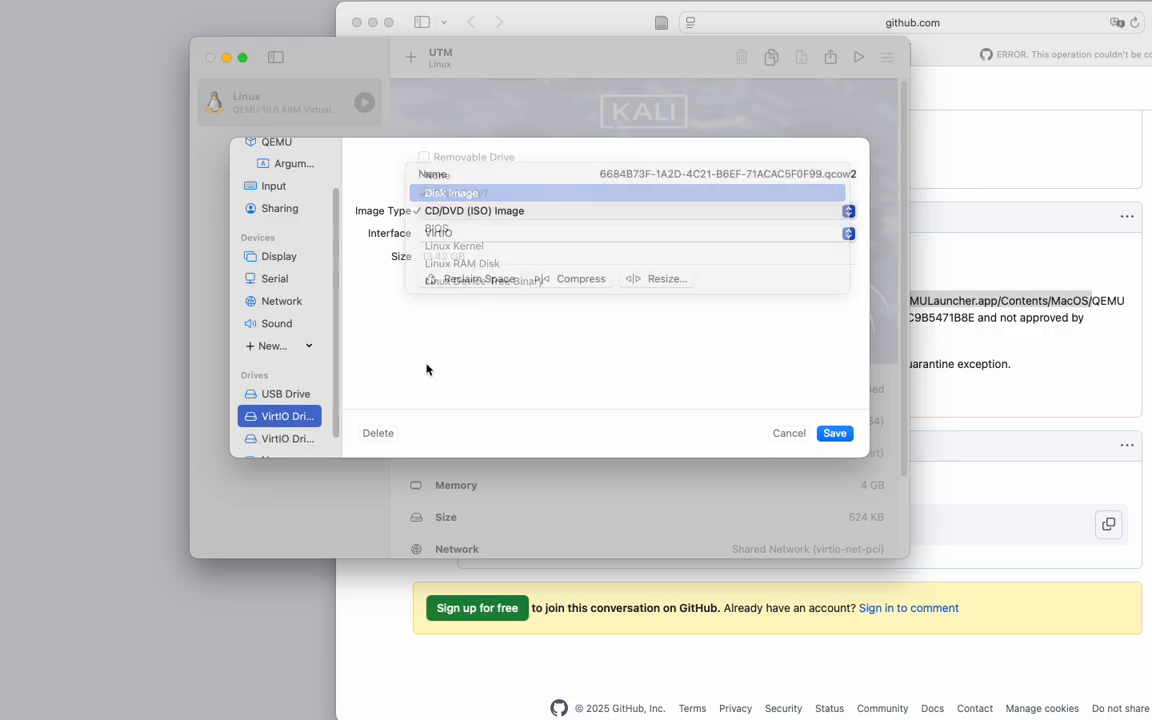
Set the installer ISO drive's image type to CD/DVD (ISO) Image and save the settings.
{"action": "left_click", "coordinate": [283, 438]}
{"action": "left_click", "coordinate": [465, 213]}
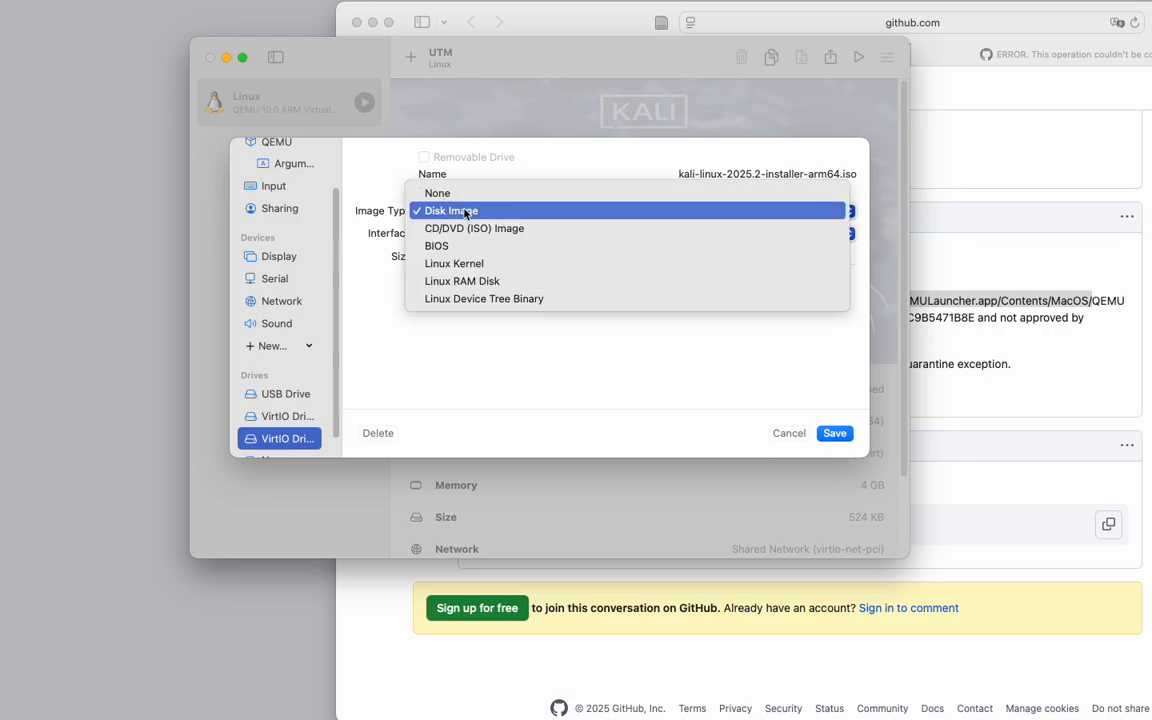
{"action": "left_click", "coordinate": [470, 225]}
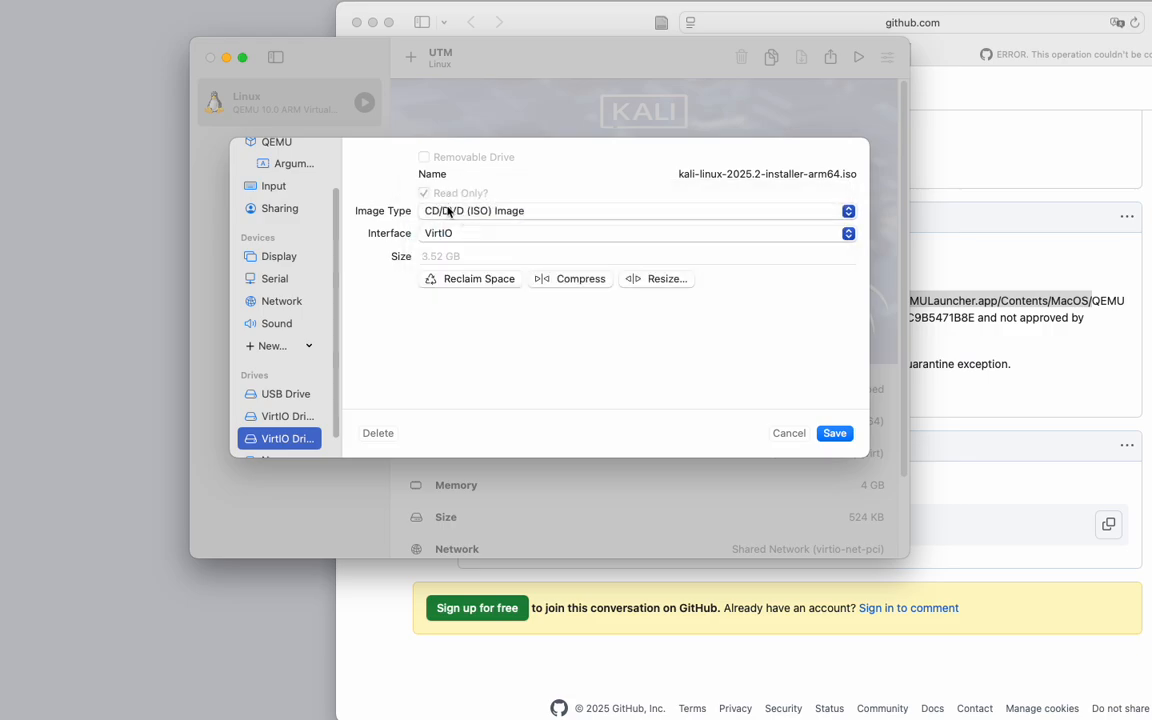
{"action": "left_click", "coordinate": [834, 433]}
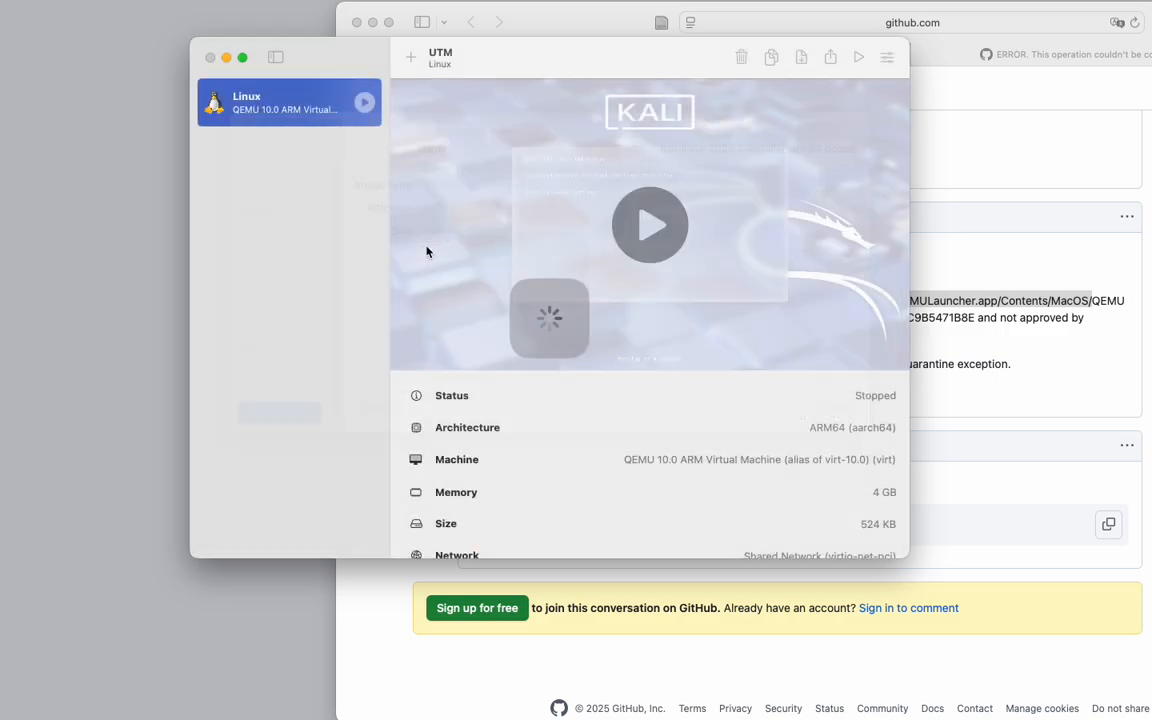
Reopen the VM's settings, delete the kali-linux-2025.2-installer-arm64 drive permanently, and save.
{"action": "right_click", "coordinate": [306, 118]}
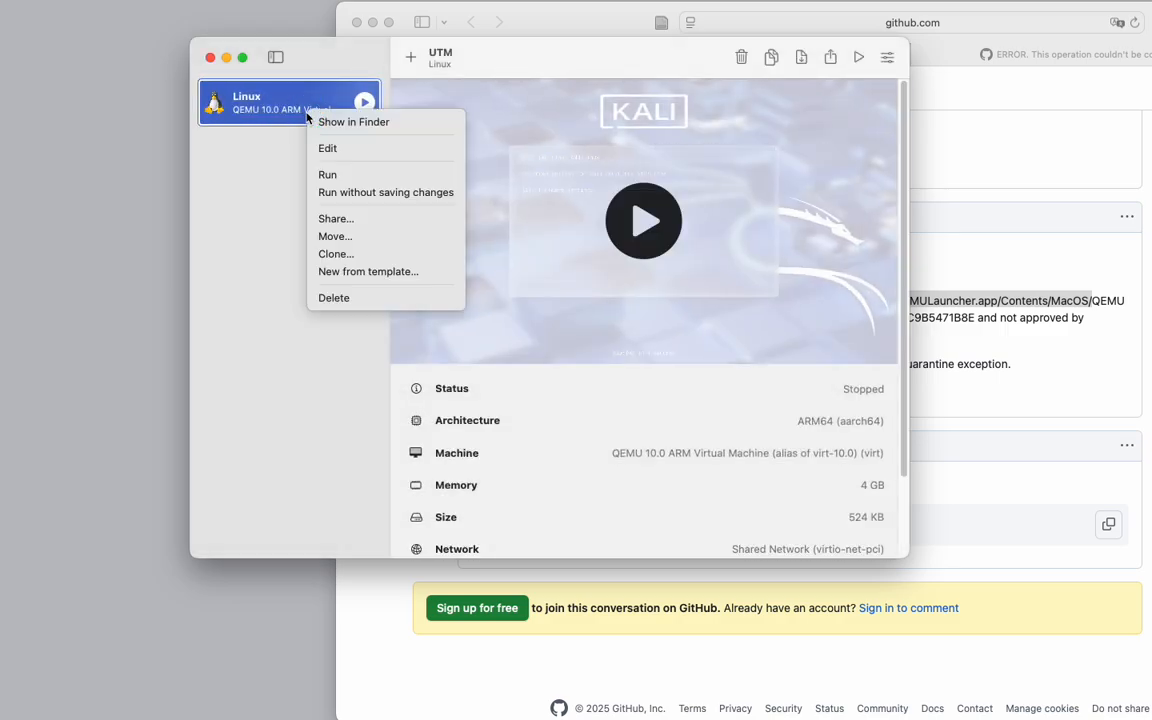
{"action": "left_click", "coordinate": [329, 147]}
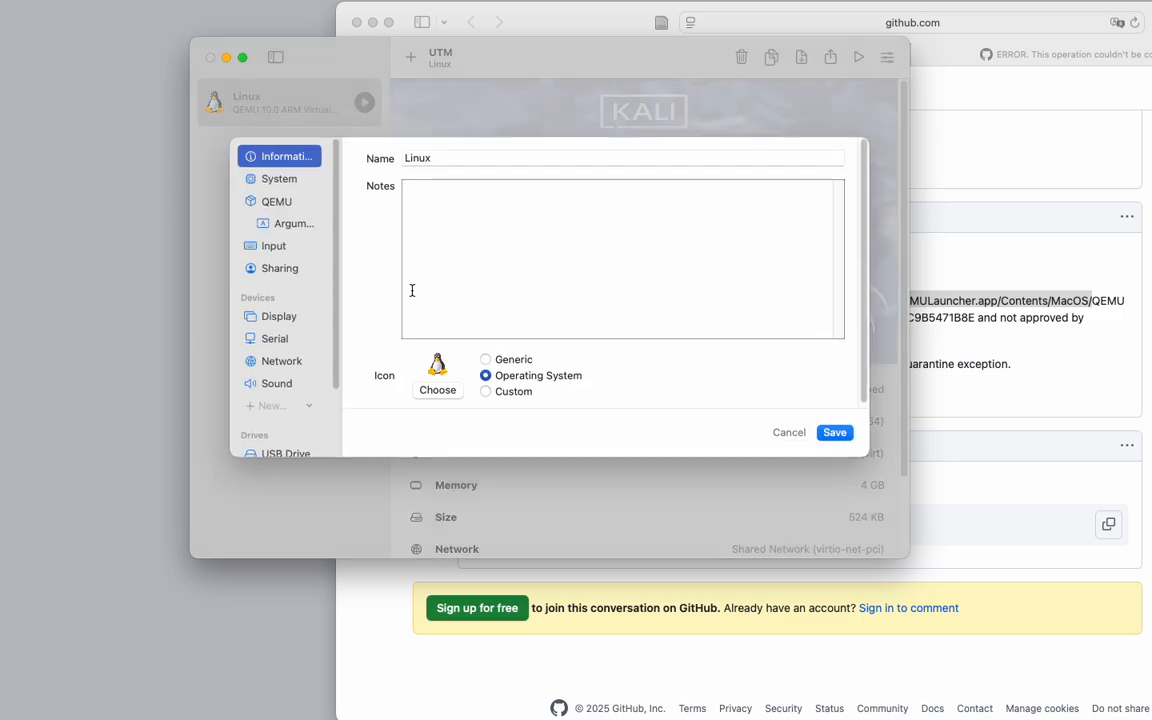
{"action": "scroll", "coordinate": [288, 404], "scroll_direction": "down", "scroll_amount": 3}
{"action": "left_click", "coordinate": [279, 418]}
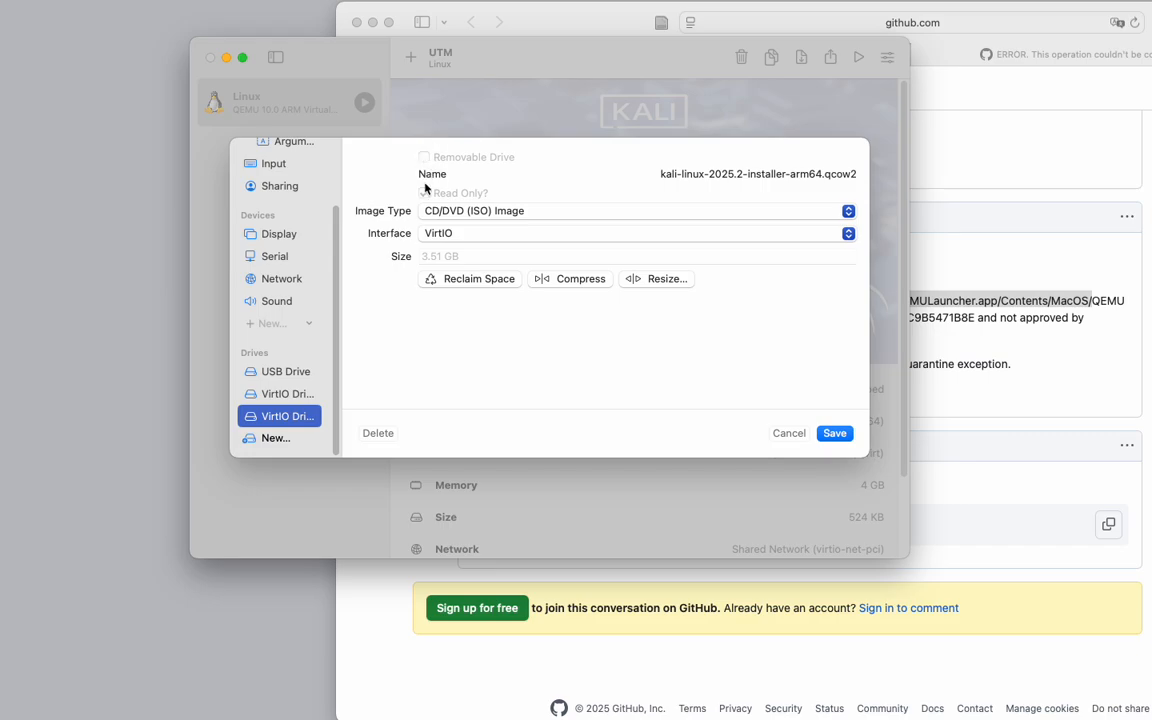
{"action": "left_click", "coordinate": [283, 393]}
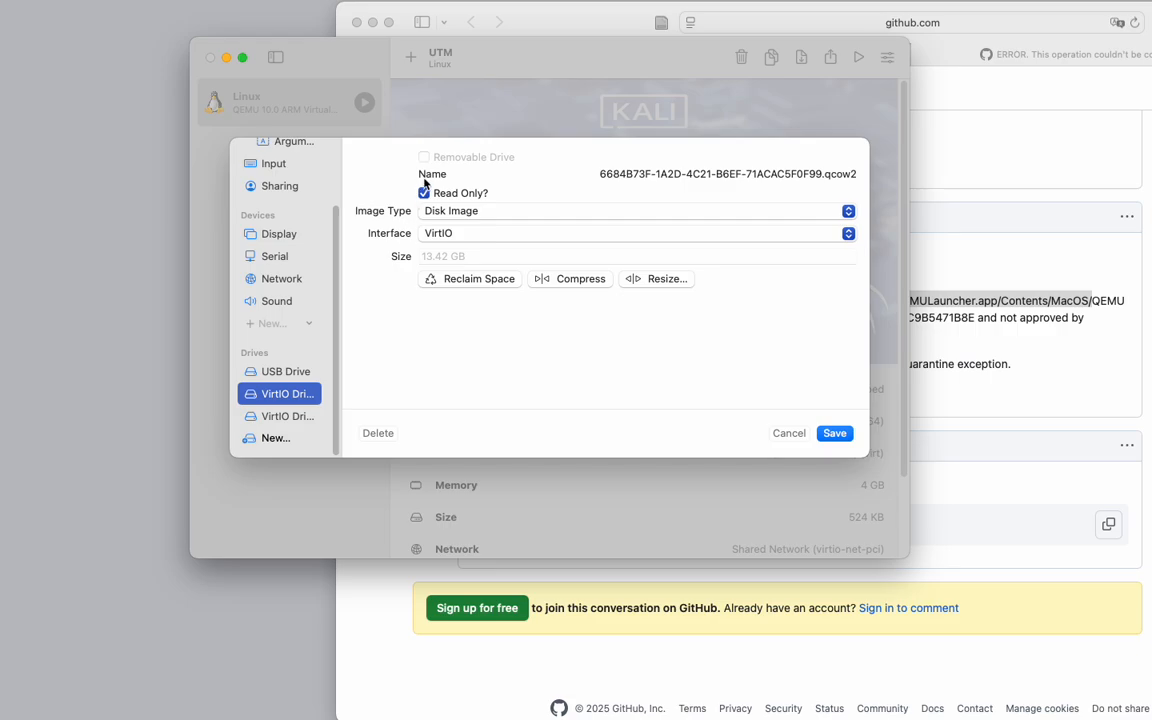
{"action": "left_click", "coordinate": [300, 416]}
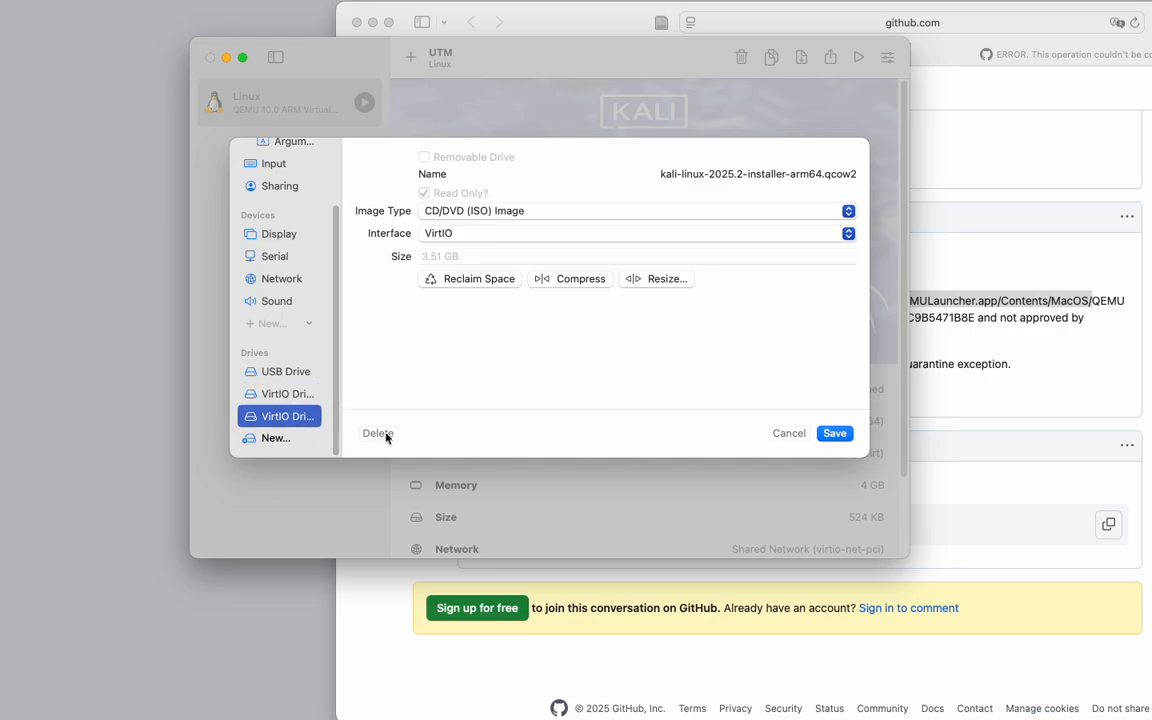
{"action": "left_click", "coordinate": [379, 433]}
{"action": "left_click", "coordinate": [605, 360]}
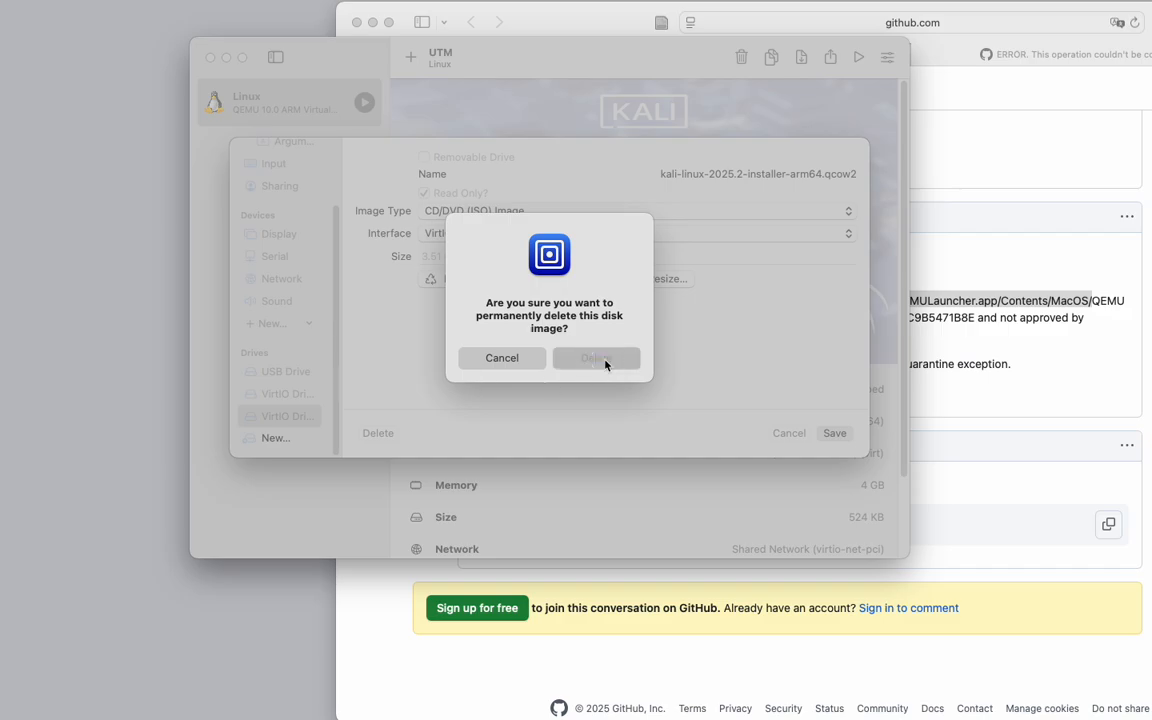
{"action": "left_click", "coordinate": [835, 433]}
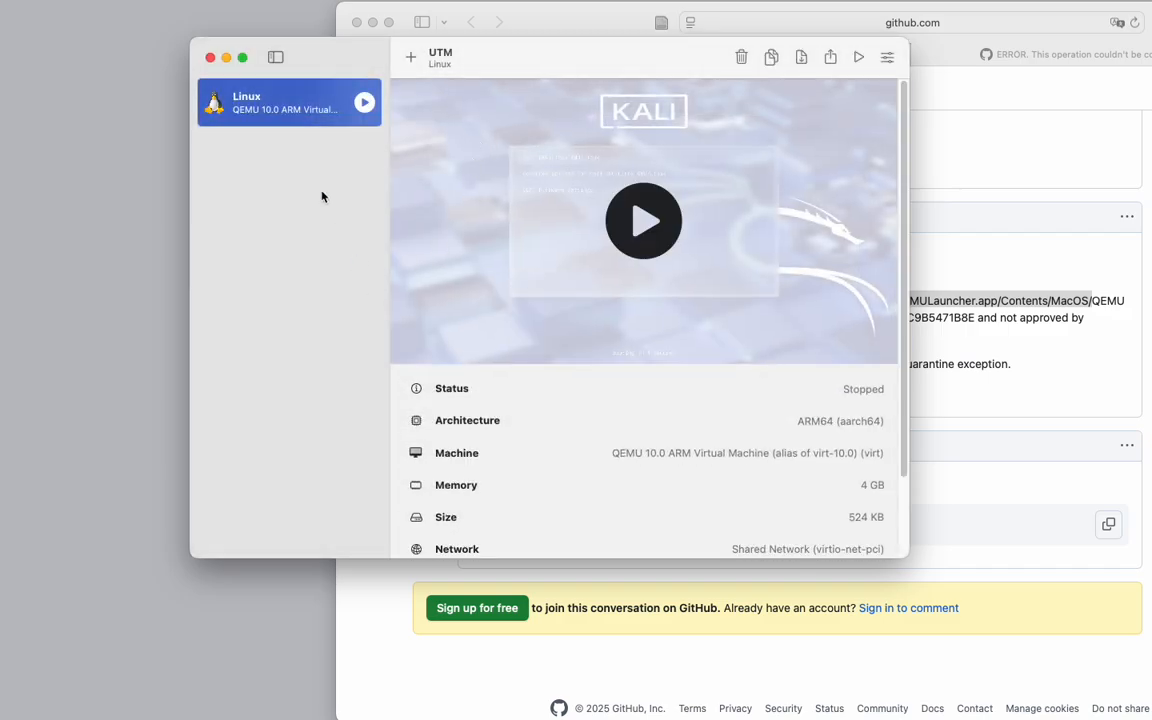
Remove the Serial device from the VM's settings and save.
{"action": "right_click", "coordinate": [272, 98]}
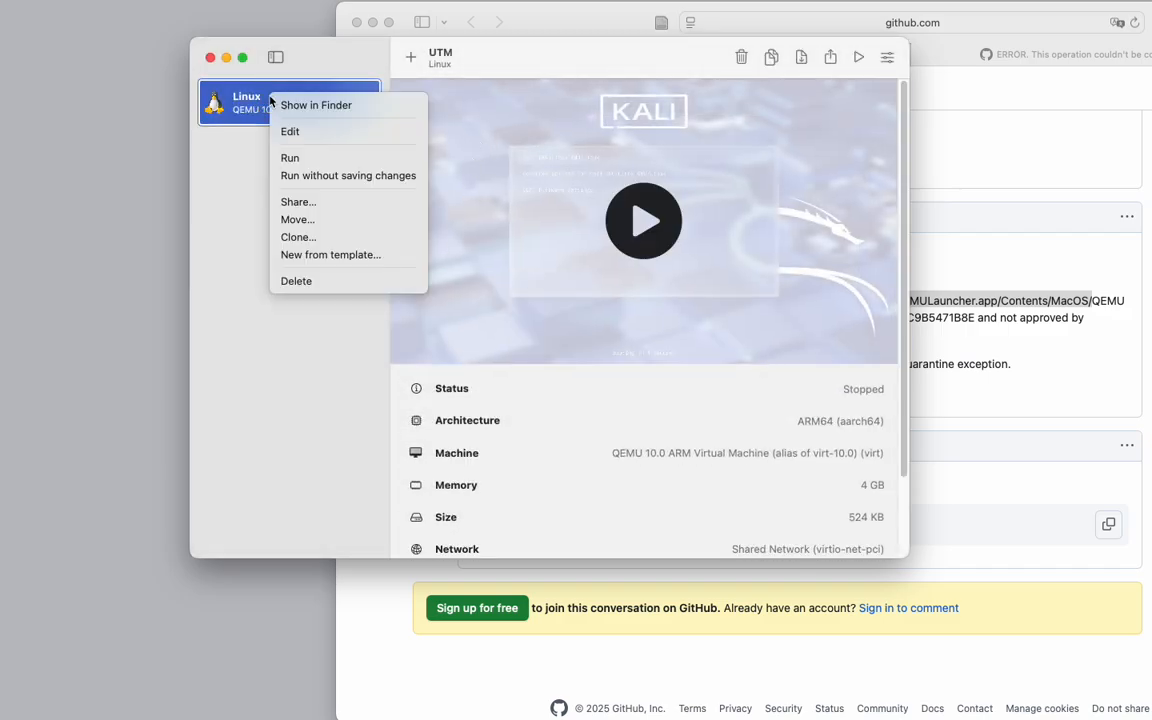
{"action": "left_click", "coordinate": [285, 133]}
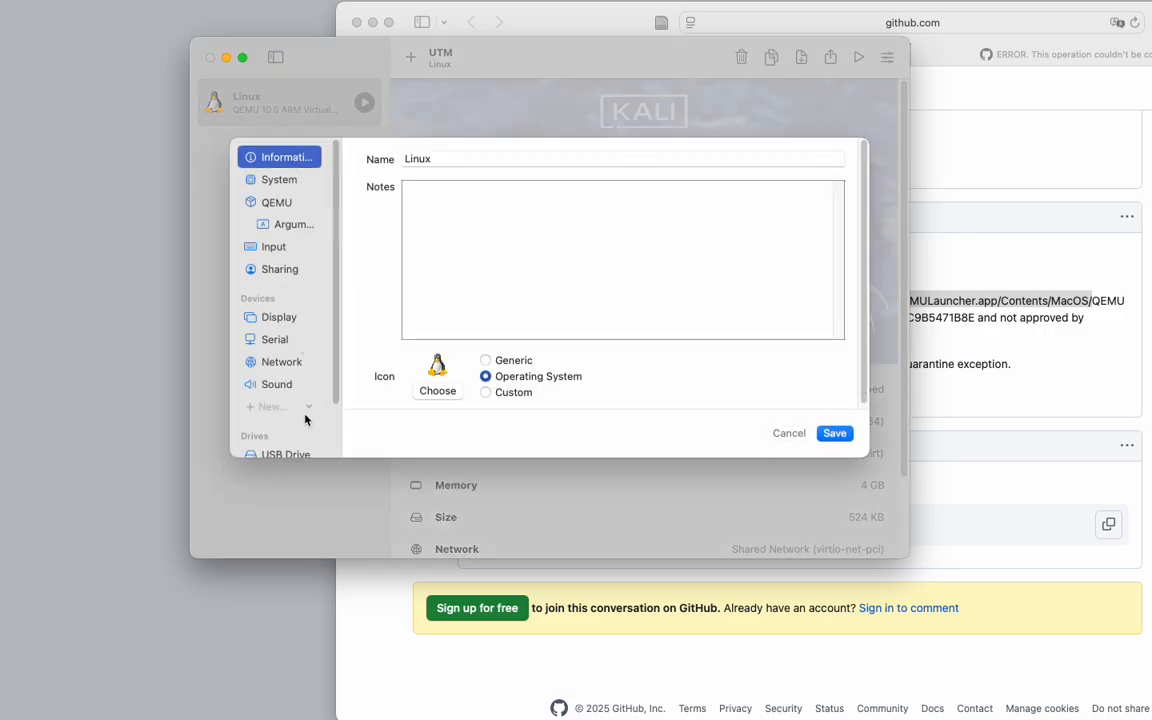
{"action": "left_click", "coordinate": [273, 340]}
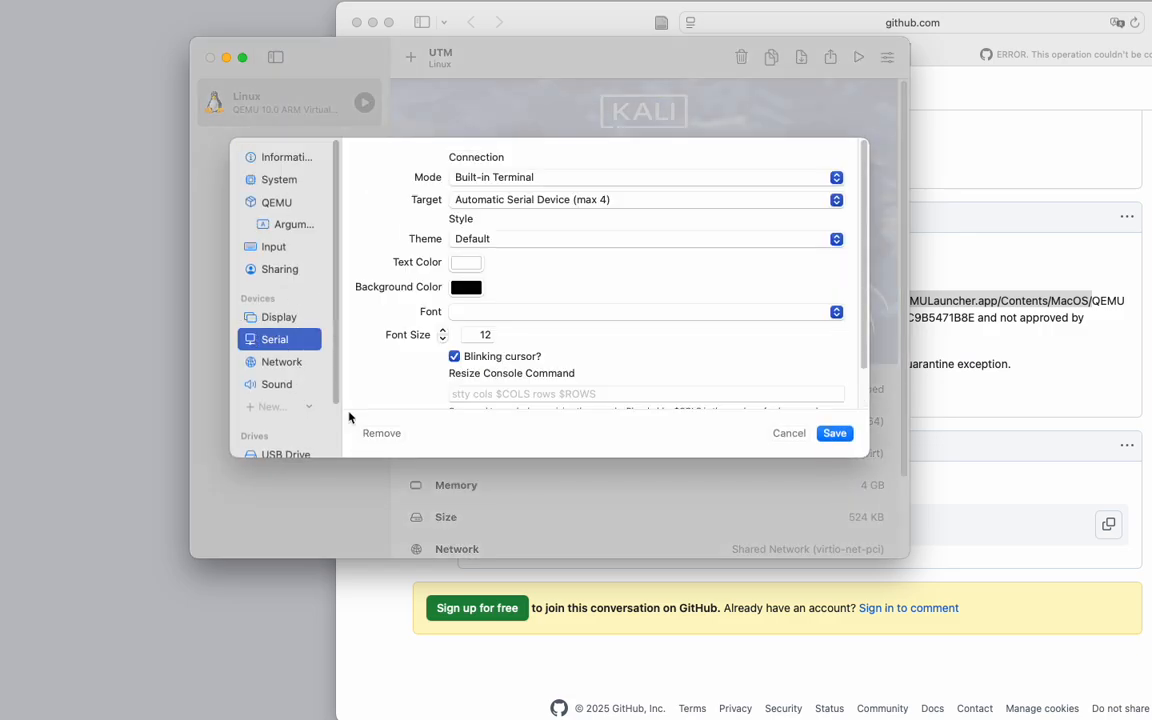
{"action": "left_click", "coordinate": [386, 434]}
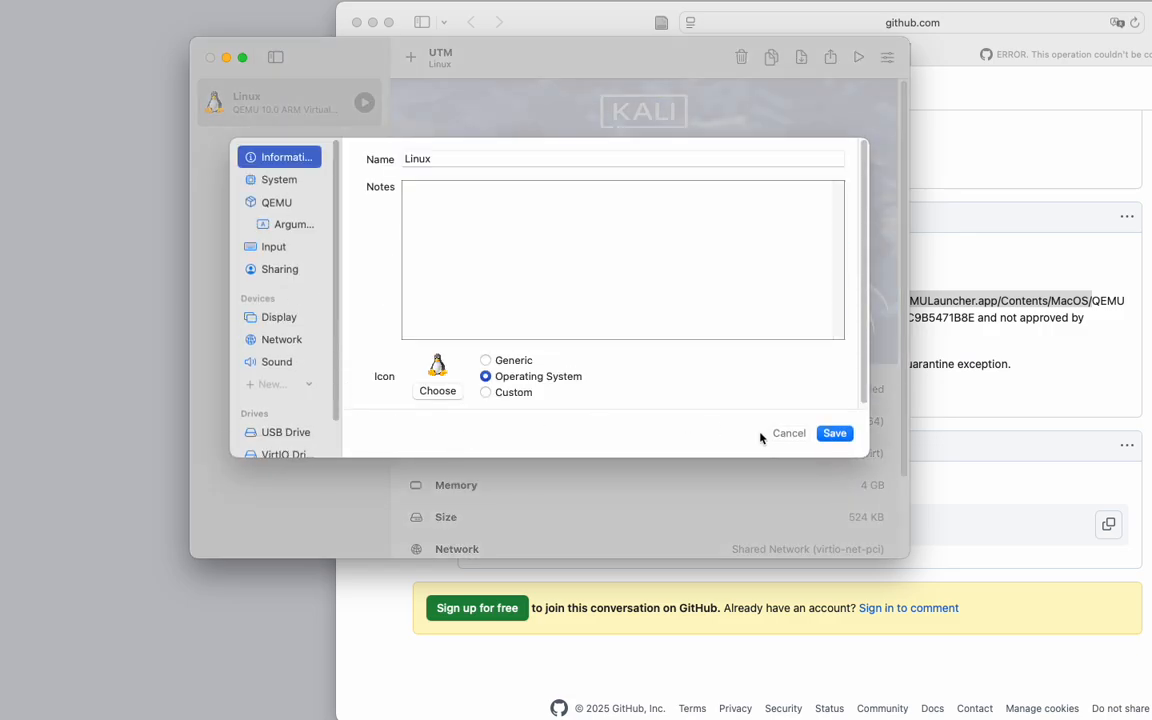
{"action": "left_click", "coordinate": [836, 433]}
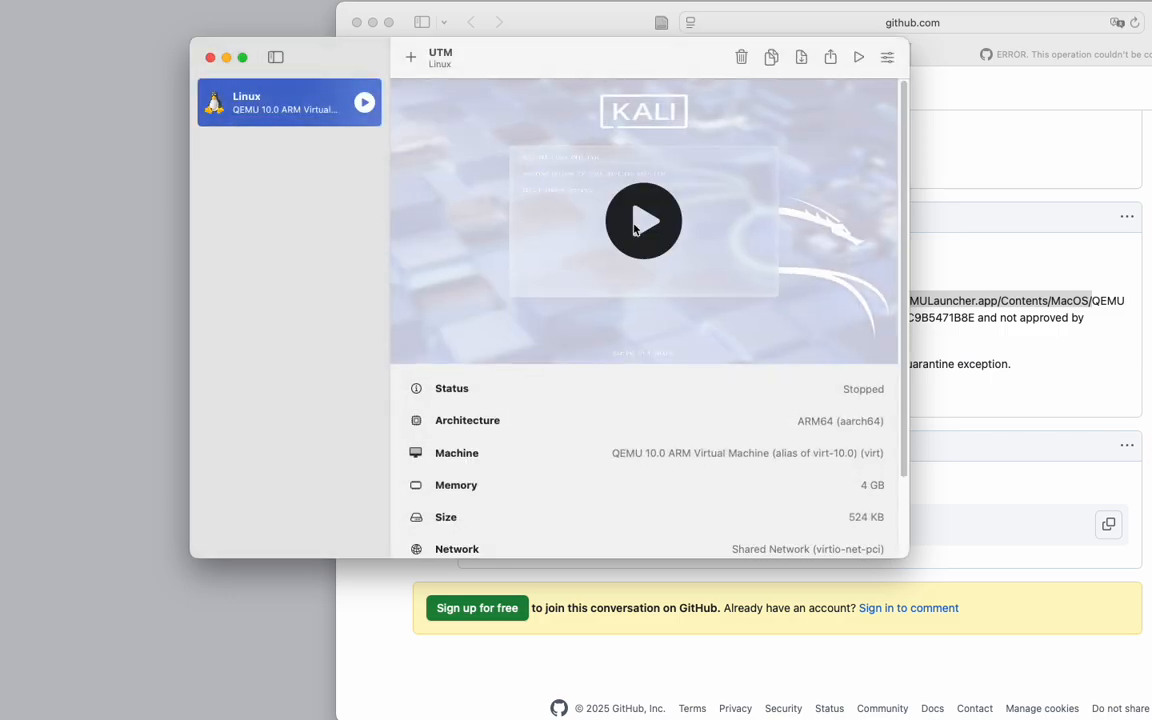
Start the Kali VM and move its window to the top of the screen.
{"action": "left_click", "coordinate": [638, 222]}
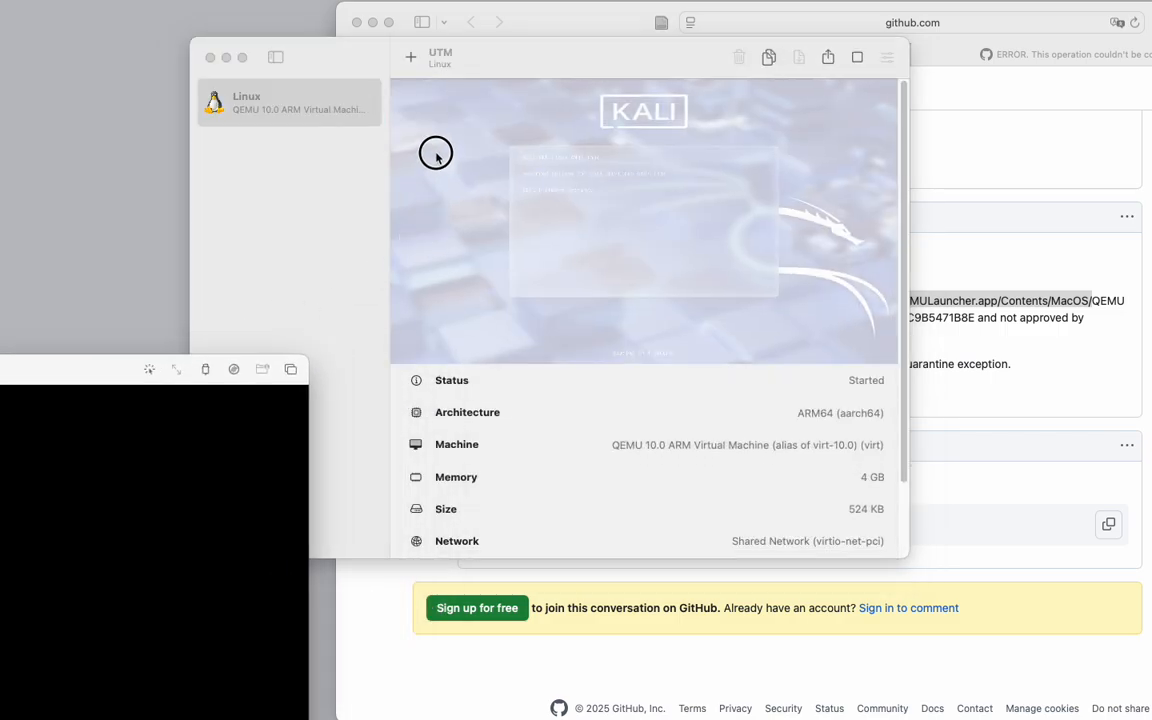
{"action": "left_click_drag", "start_coordinate": [49, 368], "coordinate": [270, 12]}
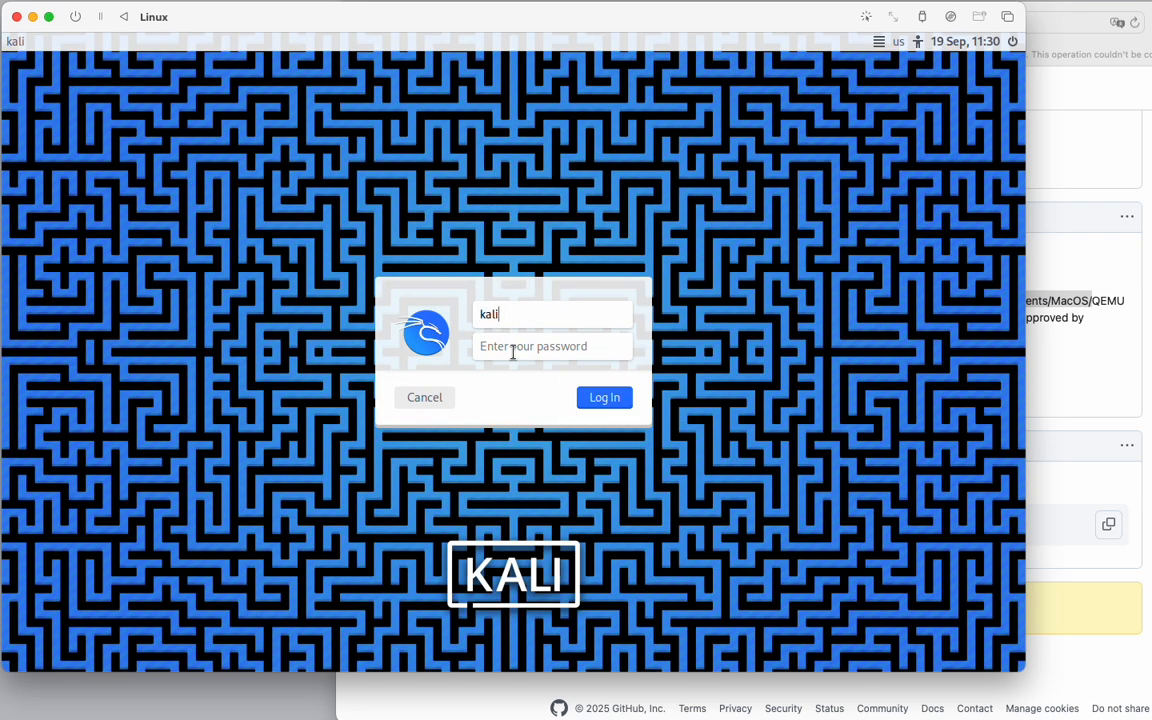
Enter the kali user's password on the login screen and log in.
{"action": "left_click", "coordinate": [512, 347]}
{"action": "type", "text": "kal"}
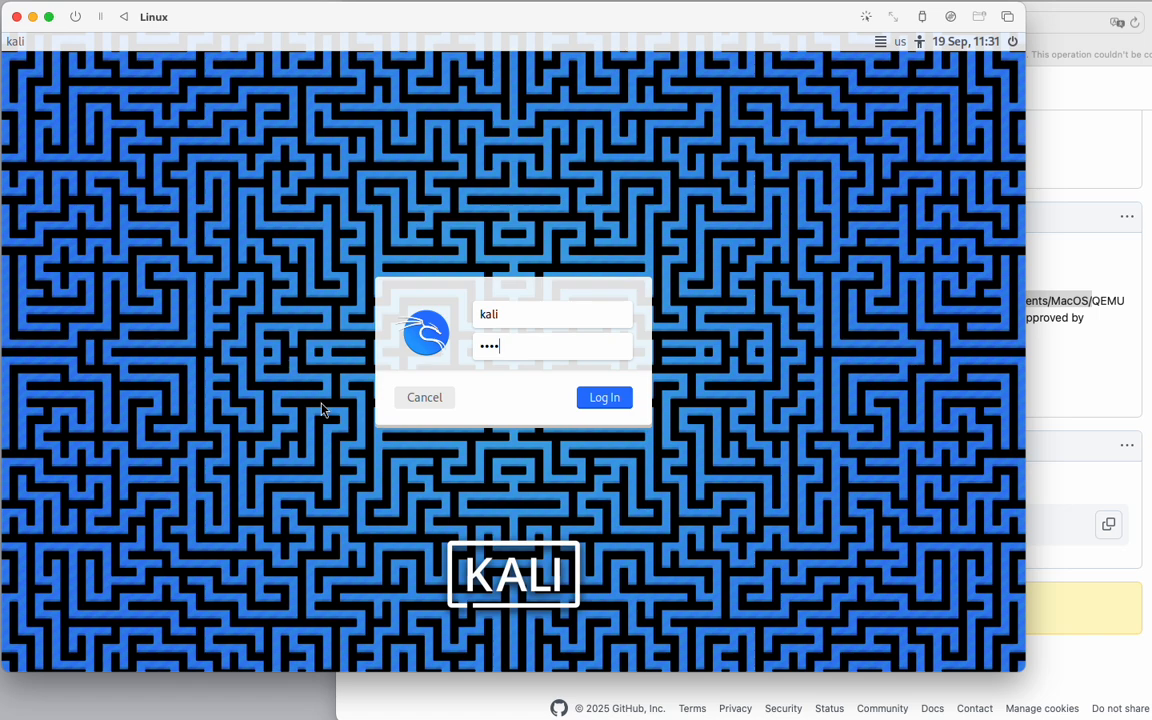
{"action": "left_click", "coordinate": [606, 401]}
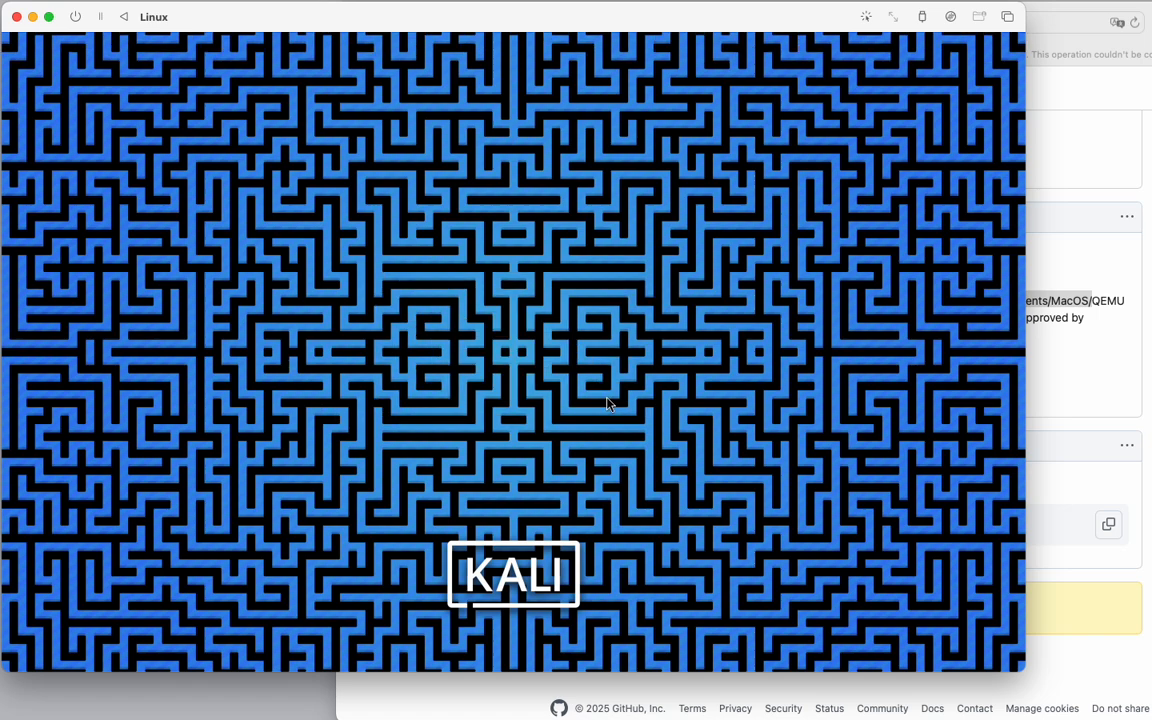